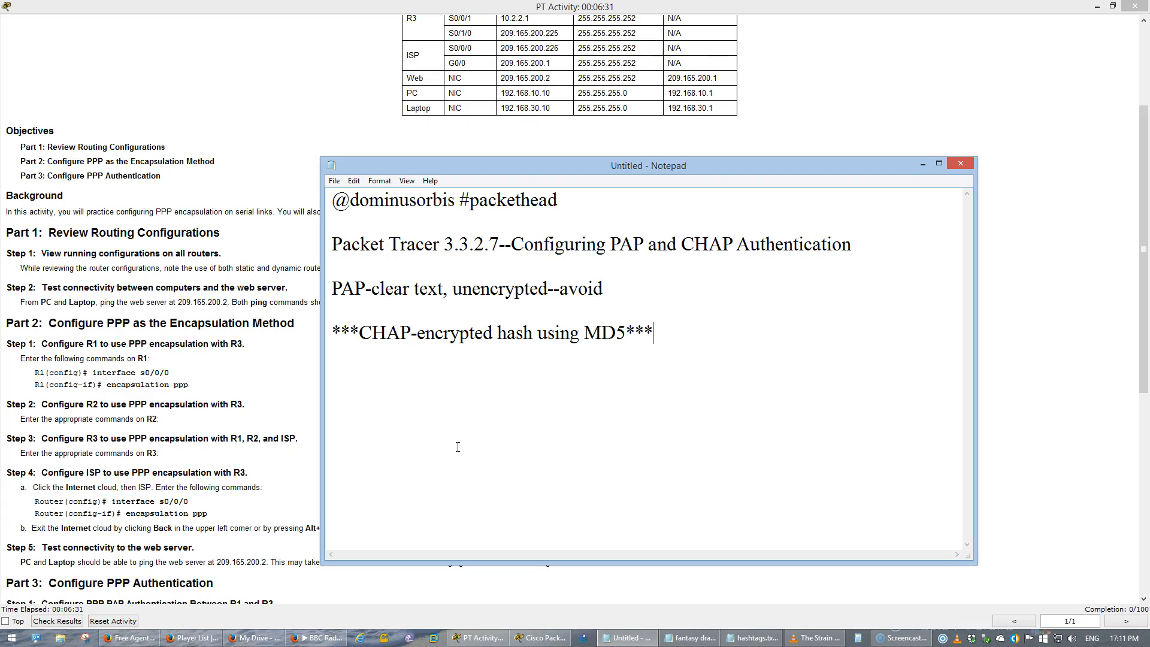
- Point out the terms in the Notepad note about CHAP and MD5, and highlight that whole line
double_click(448, 333)
double_click(512, 341)
click(558, 341)
click(610, 334)
double_click(610, 334)
click(726, 389)
drag(654, 334, 333, 342)
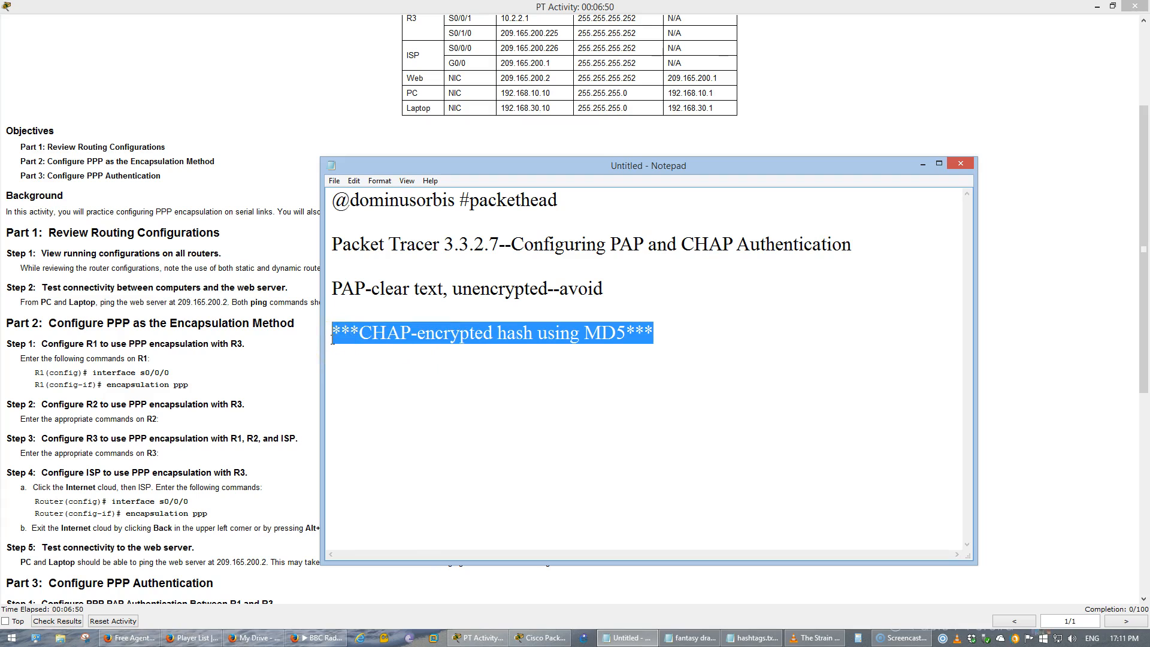
- Examine the activity's addressing table, the topology, the objectives and the Part 1 steps, including the web server address to ping
click(239, 256)
scroll(522, 392, up, 3)
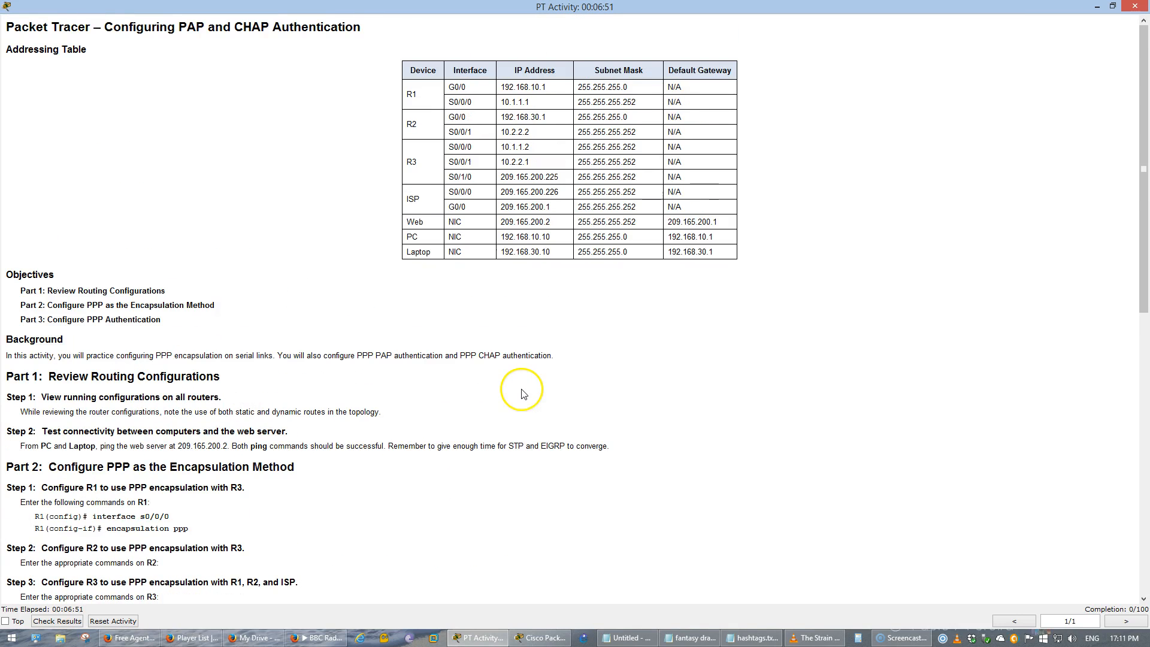
click(520, 638)
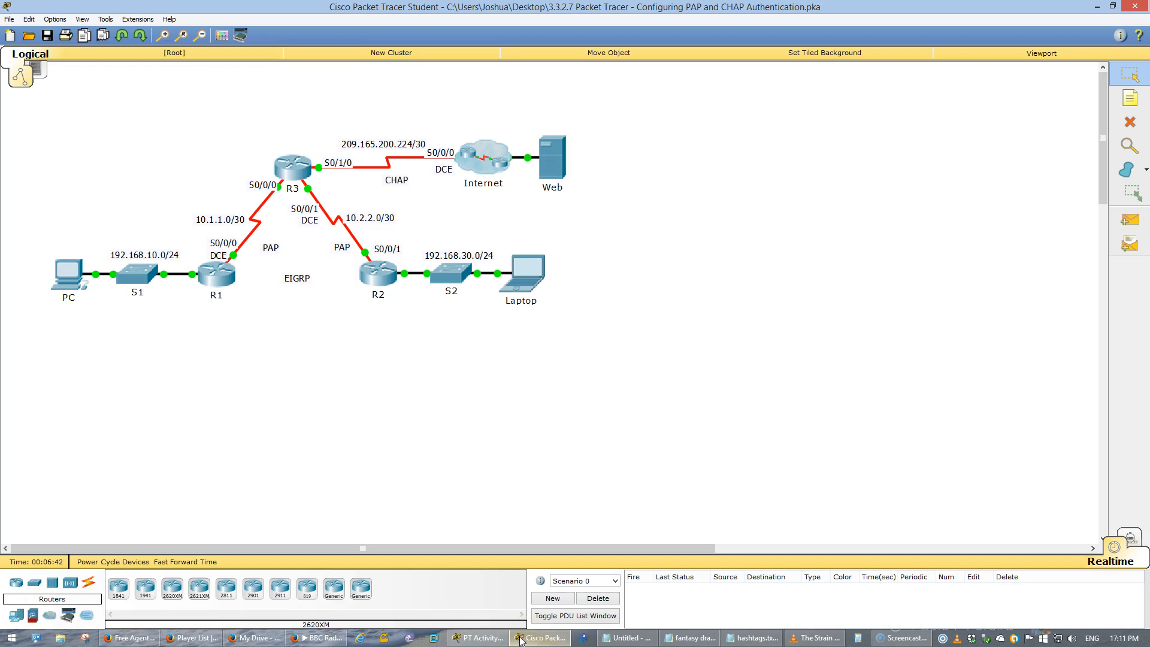
click(479, 638)
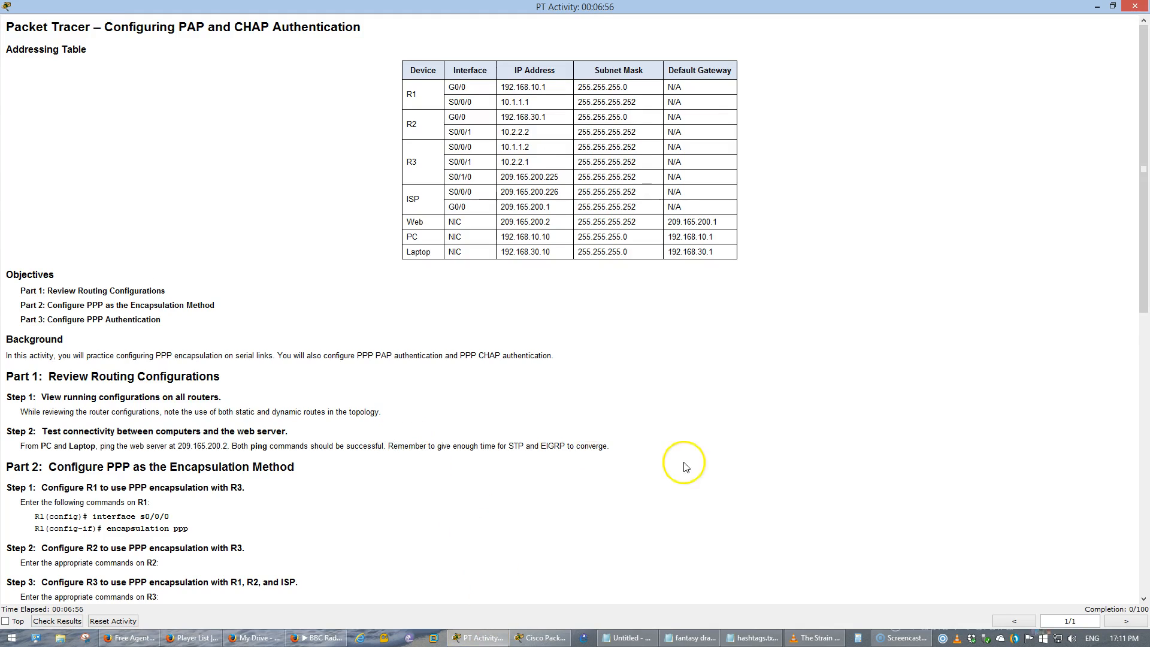
scroll(692, 461, down, 2)
drag(86, 284, 420, 286)
click(477, 284)
scroll(477, 283, down, 3)
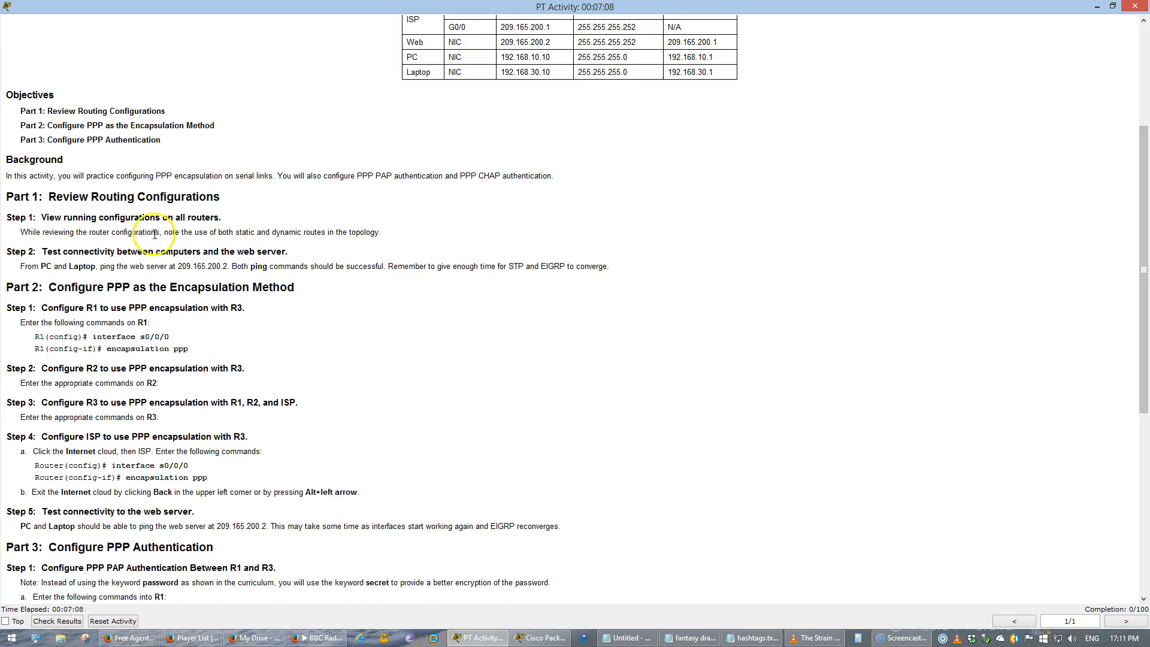
drag(6, 217, 383, 233)
click(384, 232)
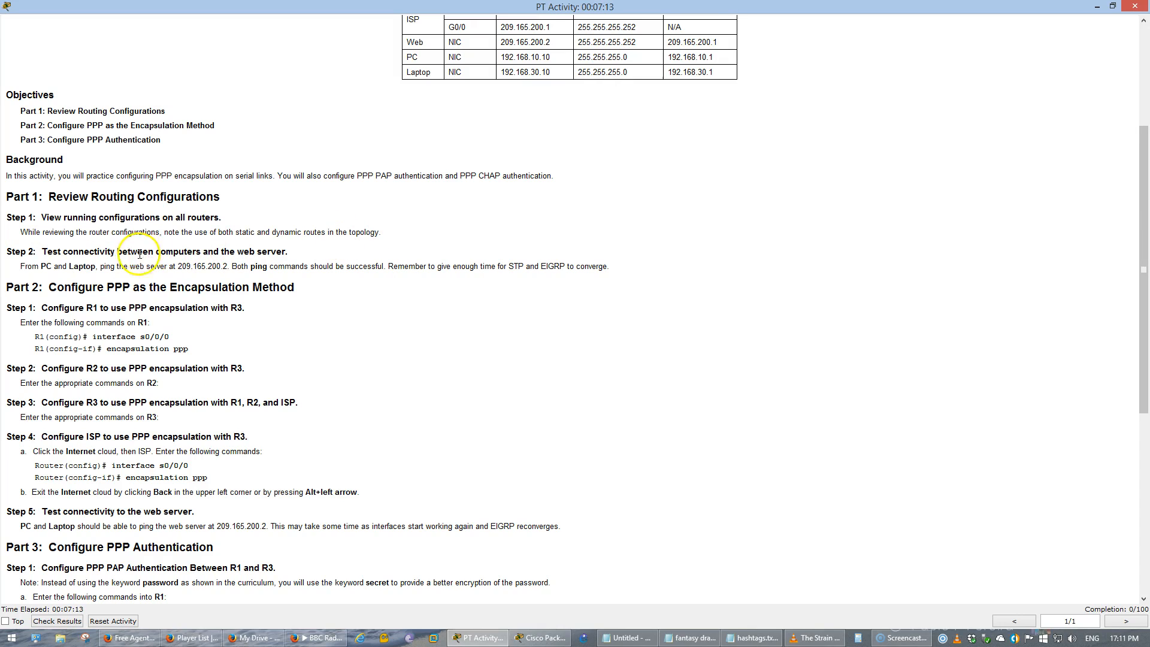
drag(73, 267, 229, 265)
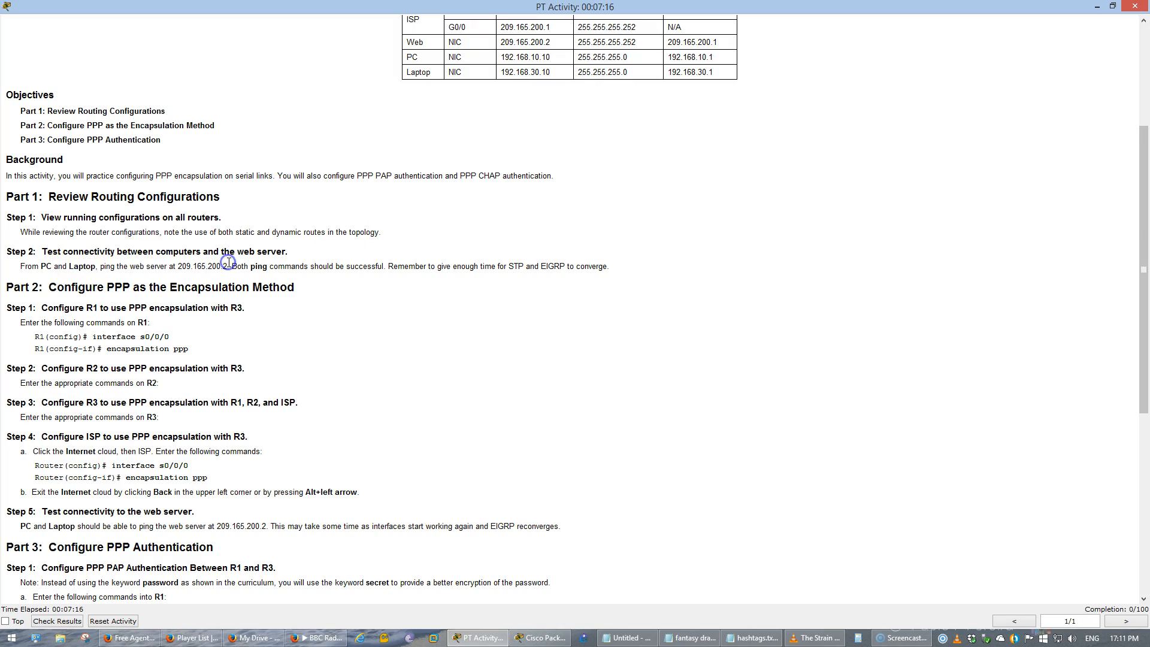
drag(178, 266, 221, 266)
- Switch to the topology, display the Web server's IP configuration and move its window aside so the address stays readable
click(527, 637)
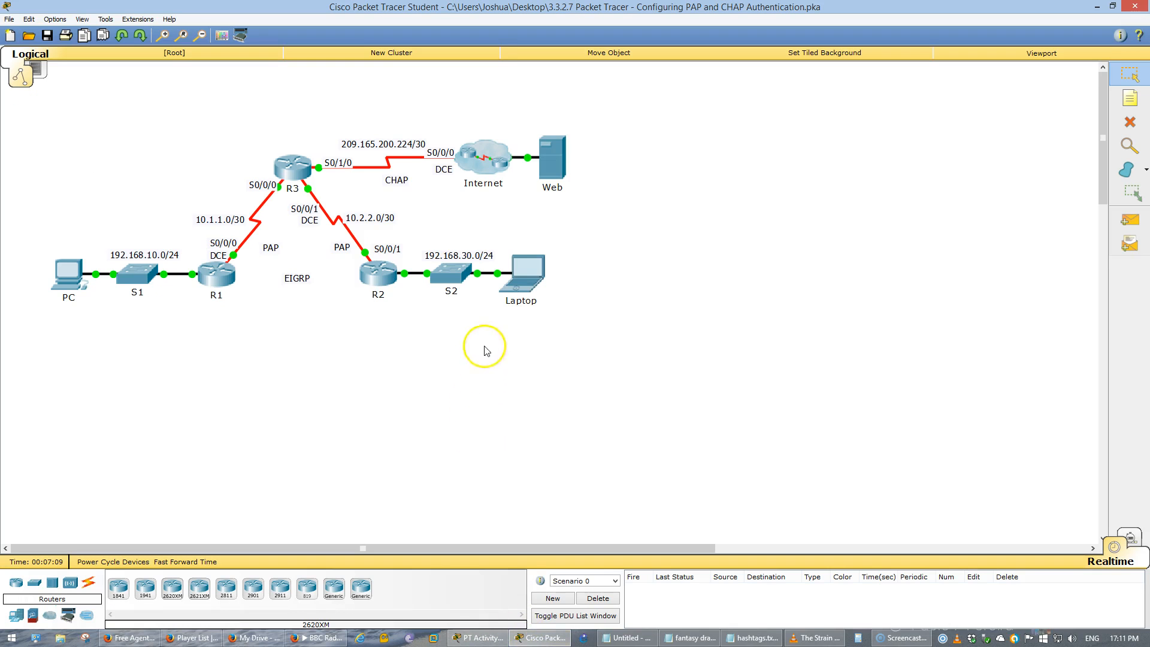
click(518, 292)
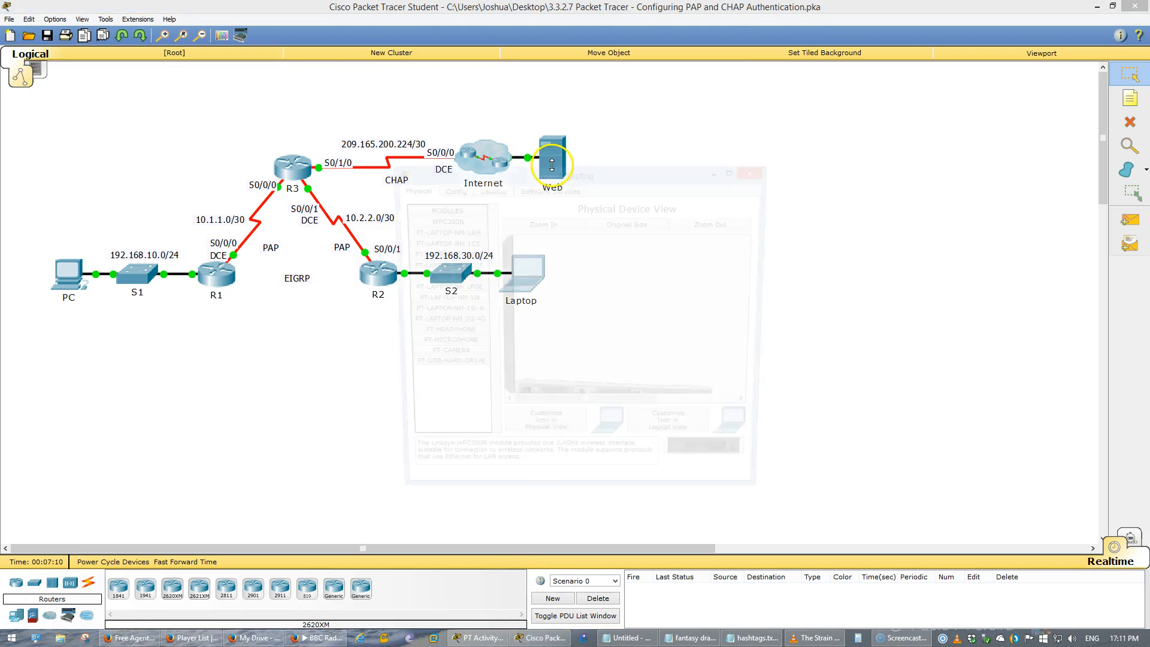
click(551, 149)
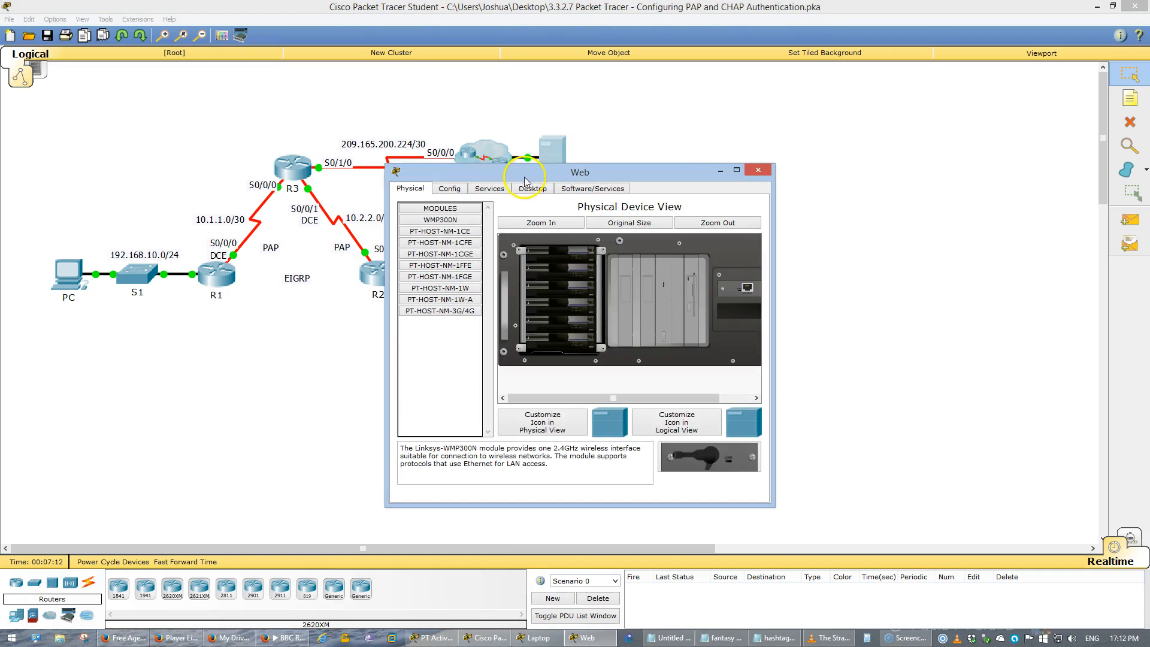
click(527, 188)
click(433, 234)
drag(530, 171, 772, 168)
- Ping the web server at 209.165.200.2 from the Laptop's command prompt
click(524, 272)
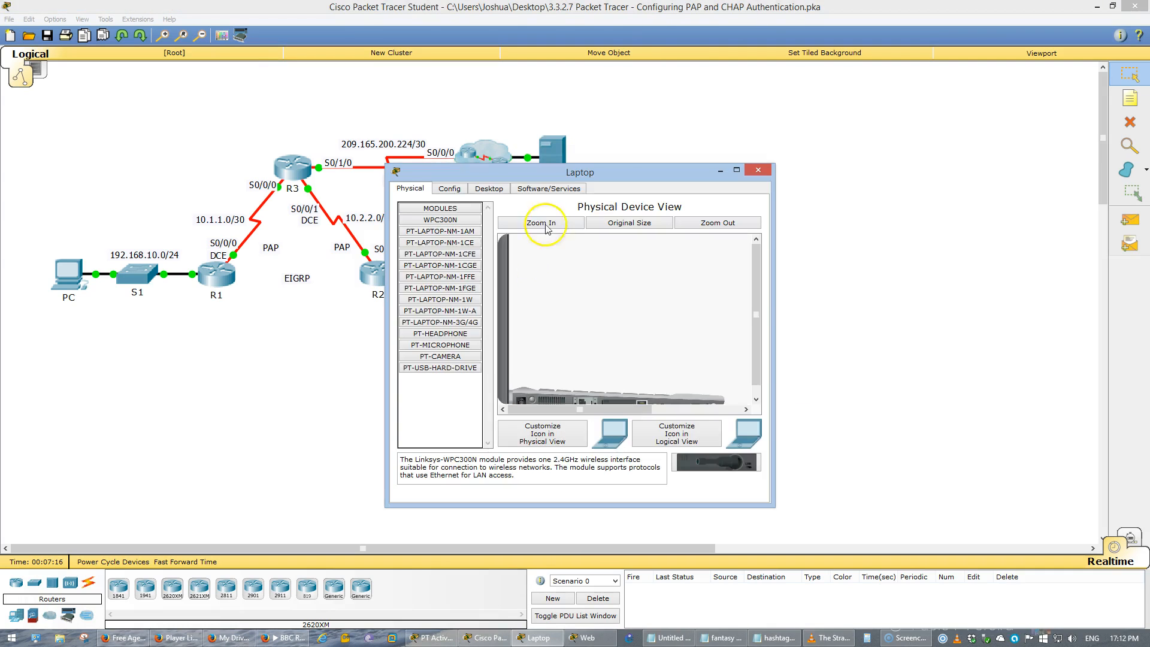
click(488, 188)
click(619, 227)
drag(599, 182, 464, 204)
key(alt+Tab)
key(alt+Tab)
click(475, 361)
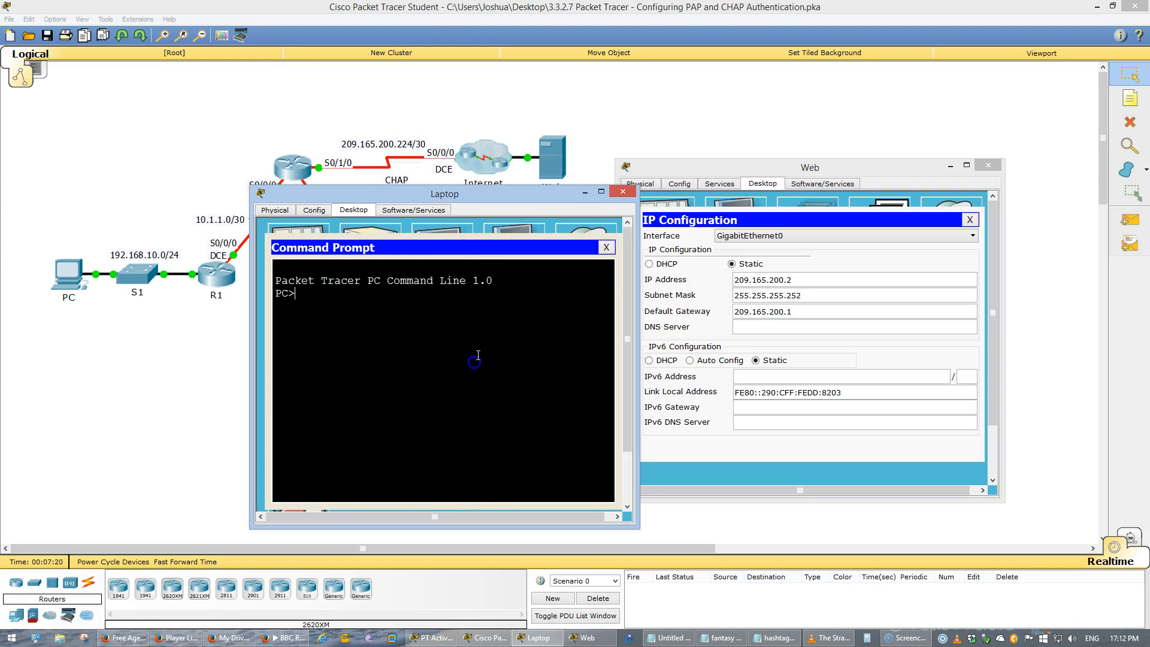
text(ping 209.165.200.2)
key(Return)
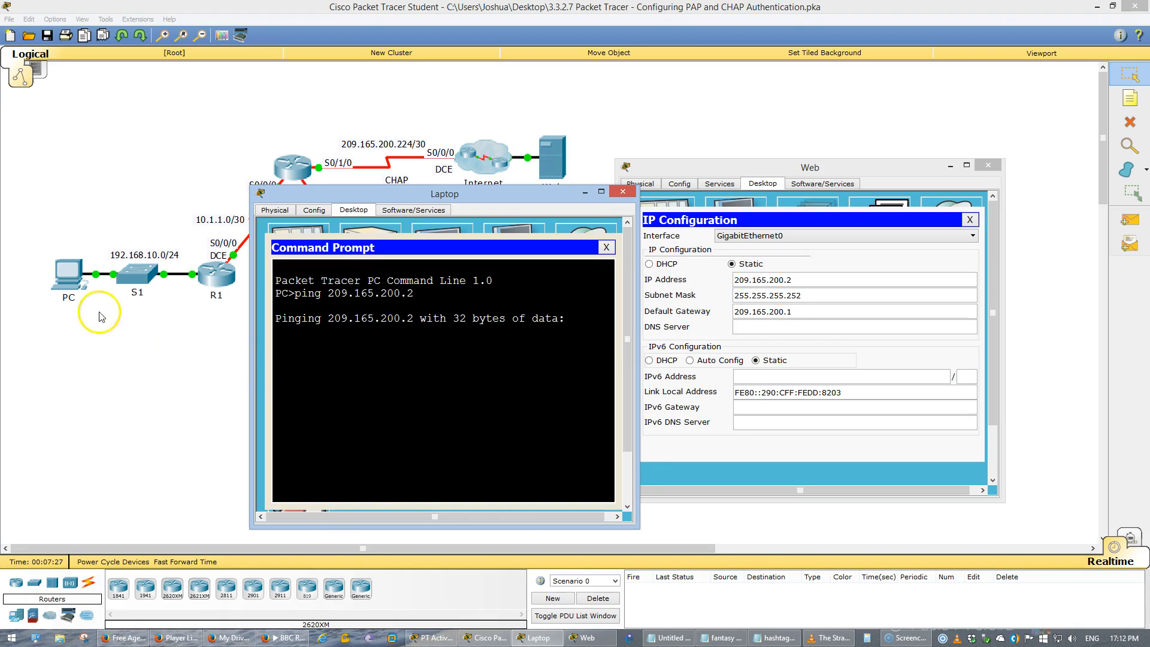
- Ping the web server at 209.165.200.2 from the PC's command prompt
click(75, 277)
click(489, 188)
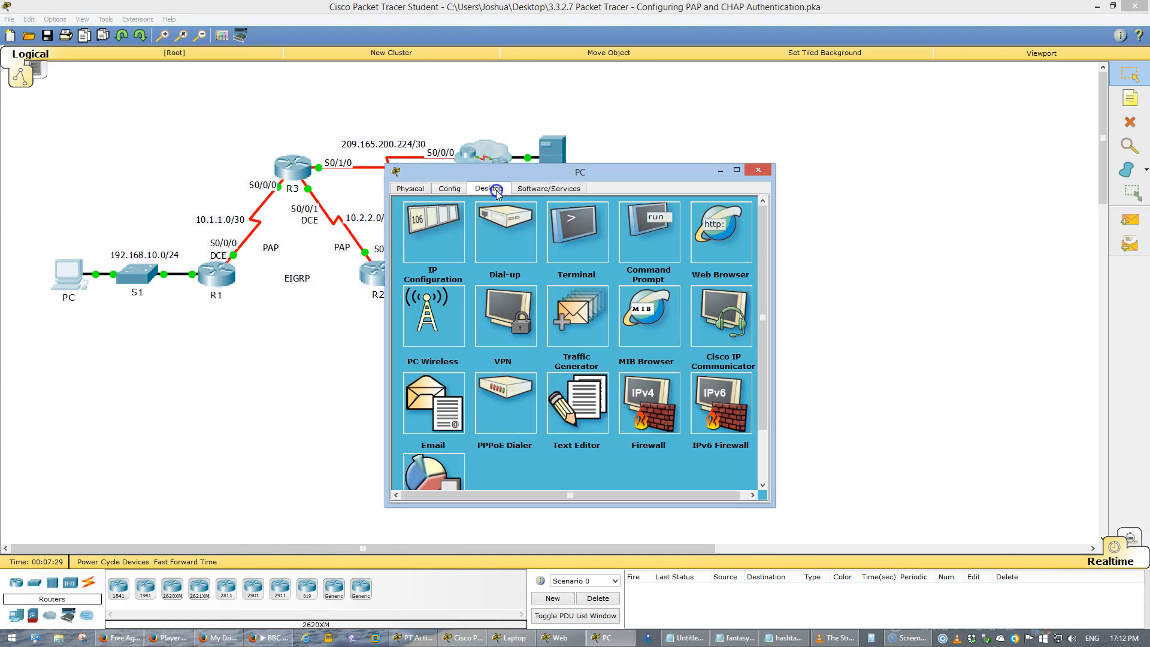
click(631, 235)
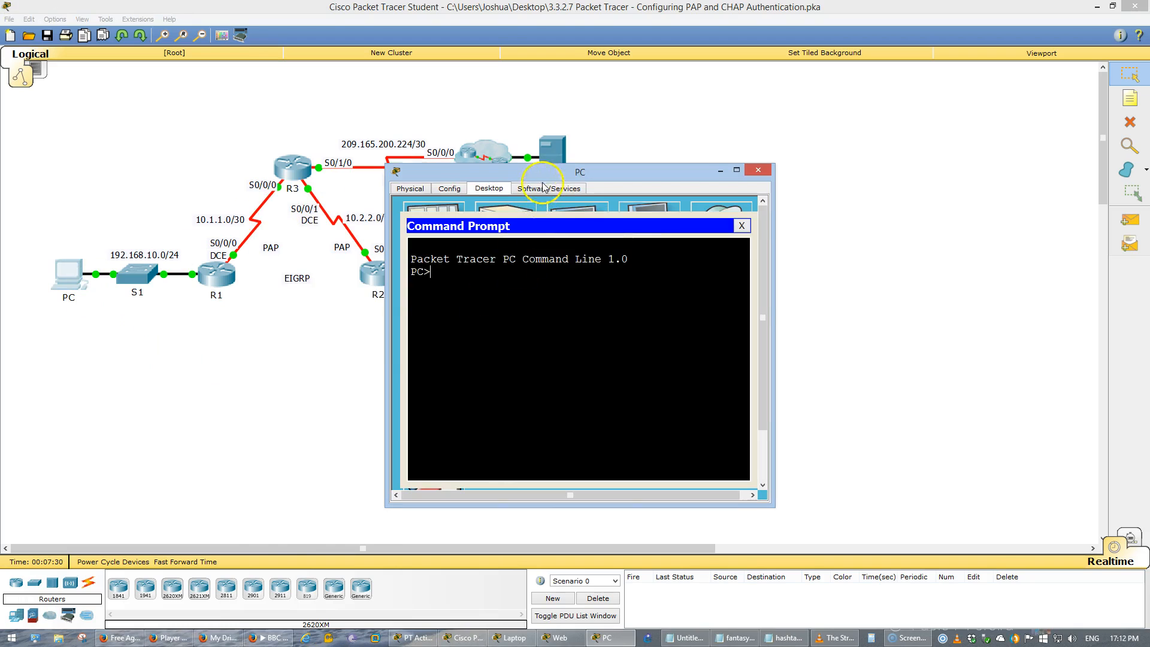
key(alt+Tab)
key(alt+Tab)
key(alt+Tab)
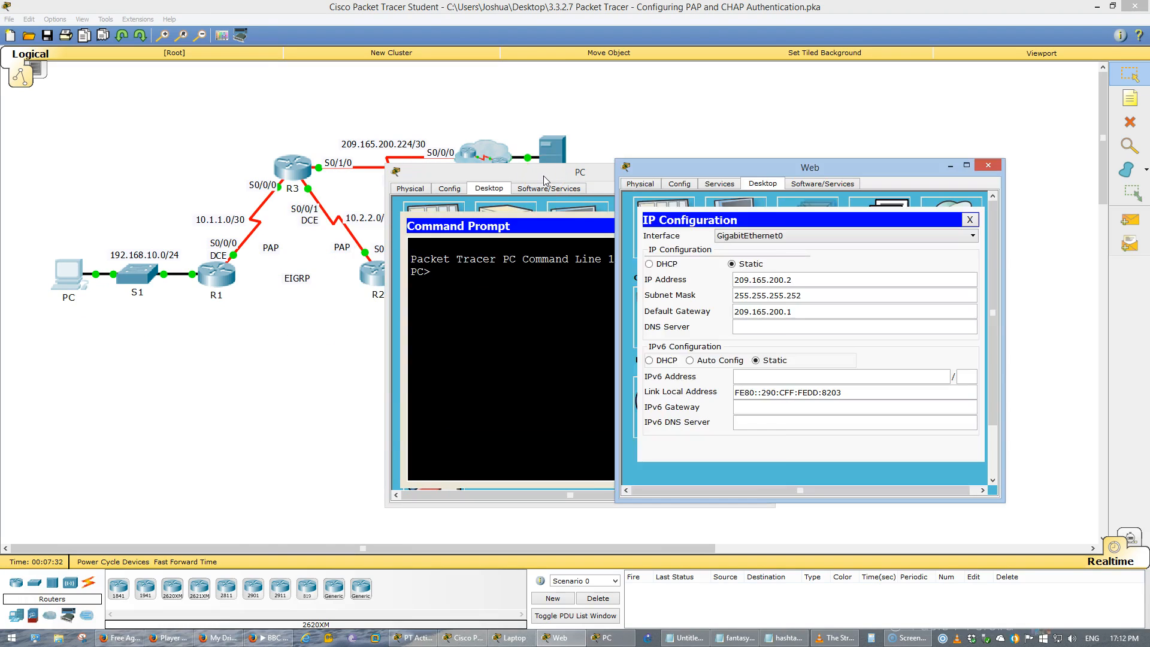
click(508, 299)
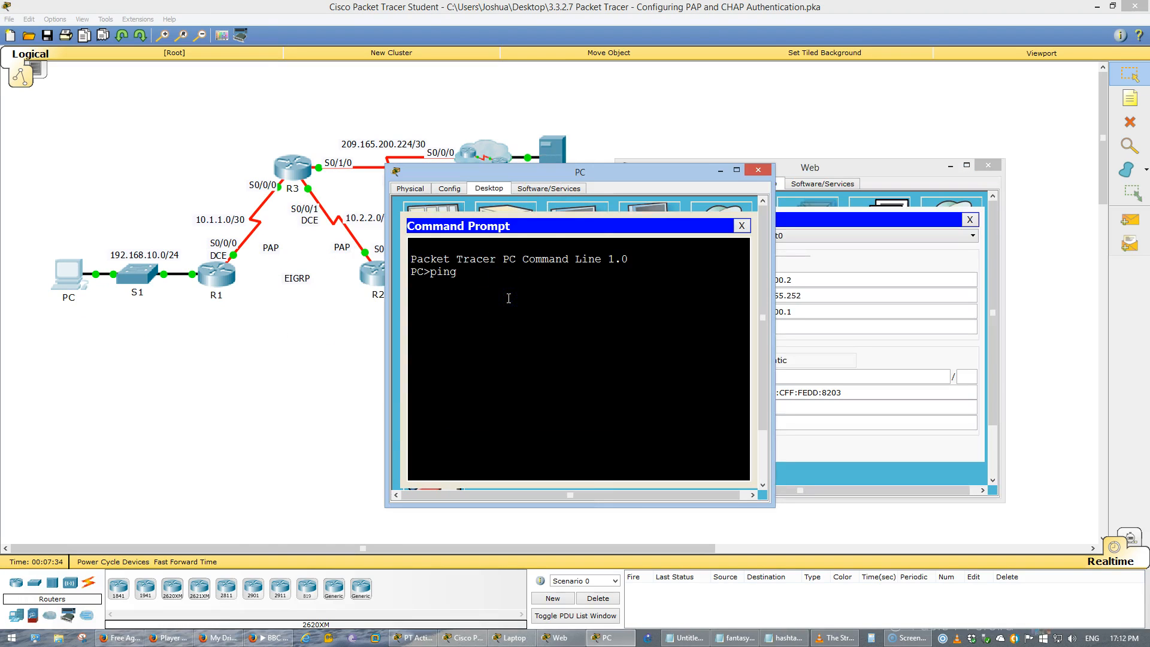
drag(579, 176, 443, 178)
text(ping )
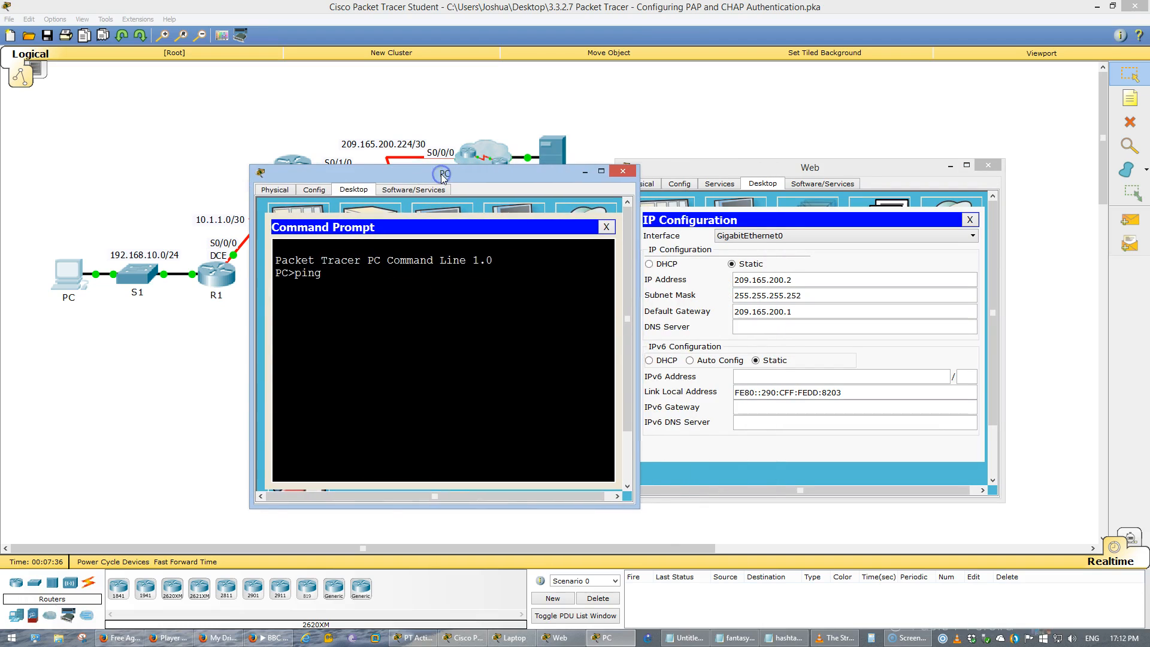
text(209.165.200.2)
key(Return)
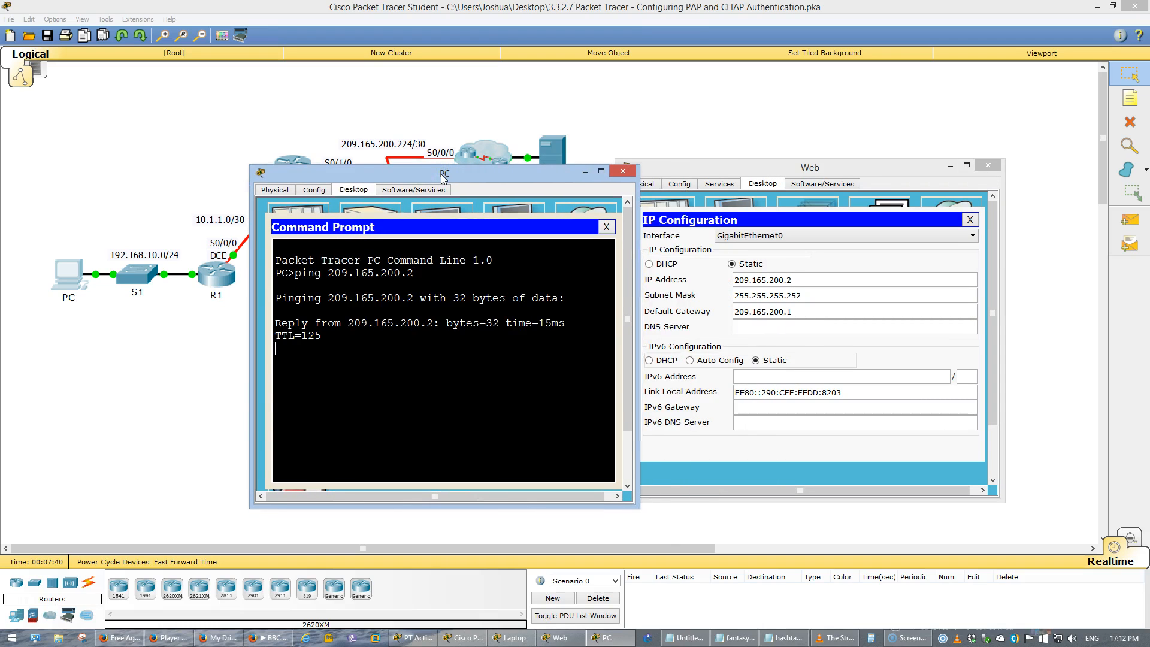
- Compare the ping results of the PC and the Laptop side by side, and close both device windows
drag(543, 177, 391, 193)
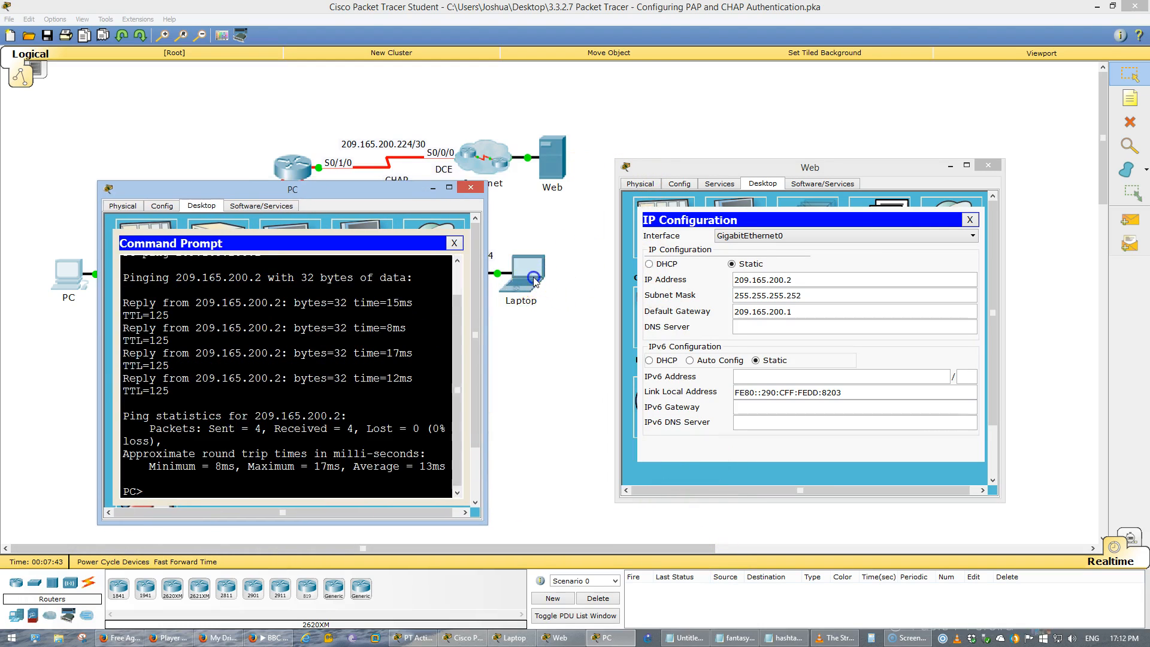
click(534, 281)
key(alt+Tab)
drag(515, 198, 772, 201)
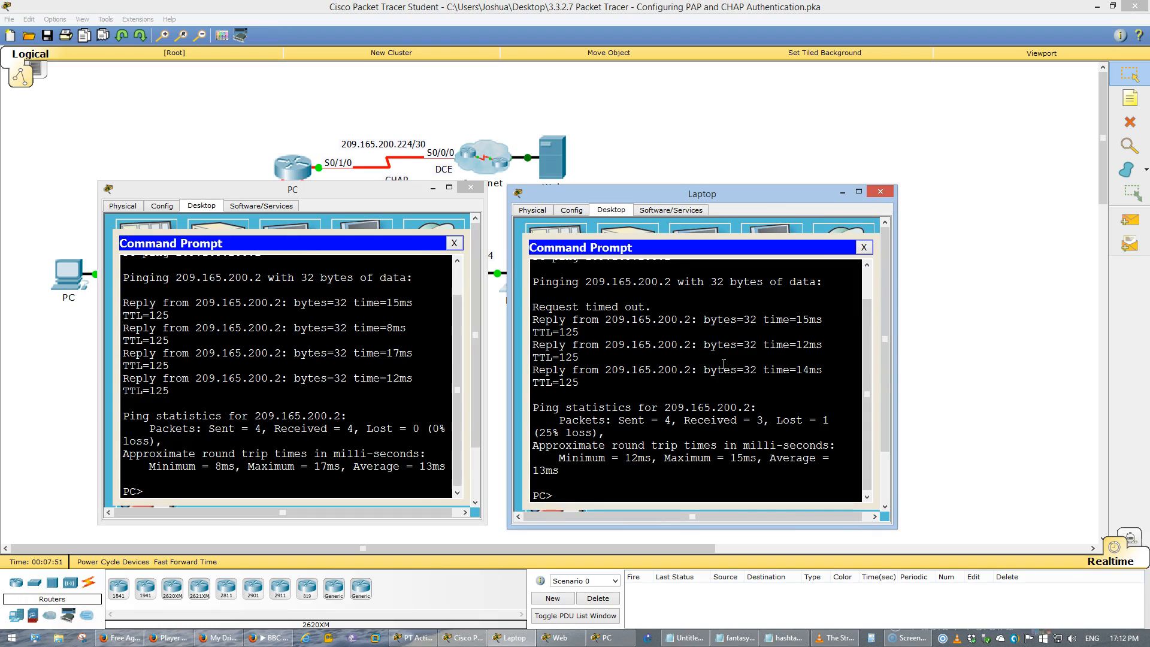
key(alt+F4)
click(471, 187)
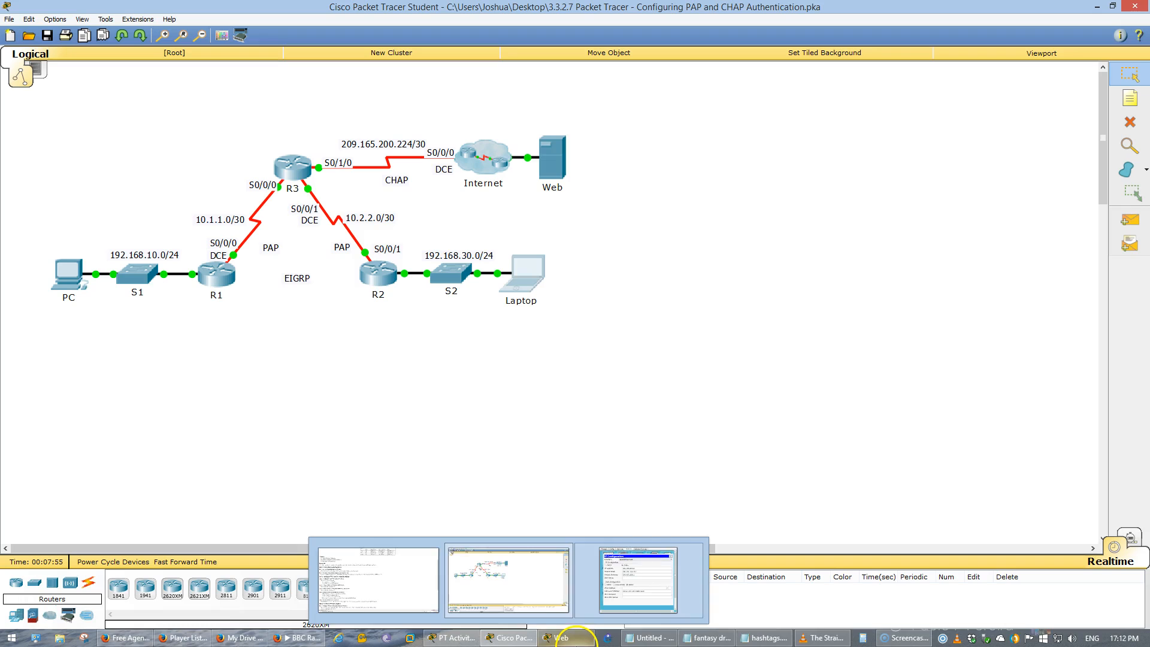
- Return to the activity instructions and highlight the Part 2 heading on configuring PPP as the encapsulation method
click(458, 637)
click(311, 363)
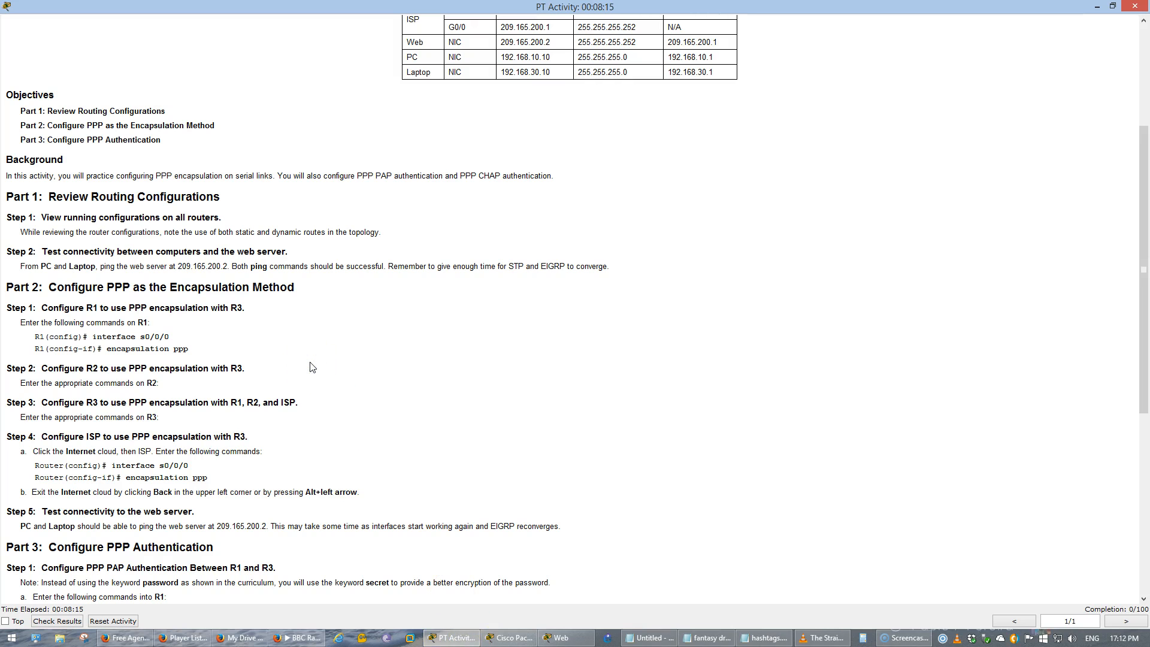
scroll(311, 366, down, 1)
scroll(311, 367, down, 3)
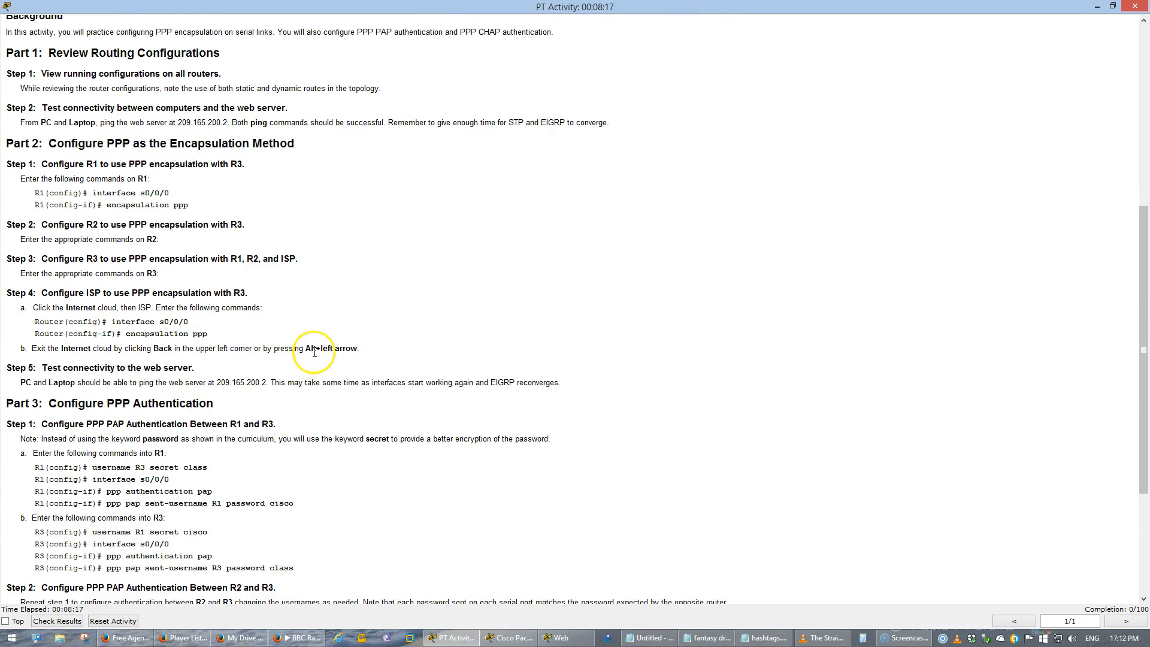
scroll(311, 323, down, 1)
drag(45, 108, 295, 109)
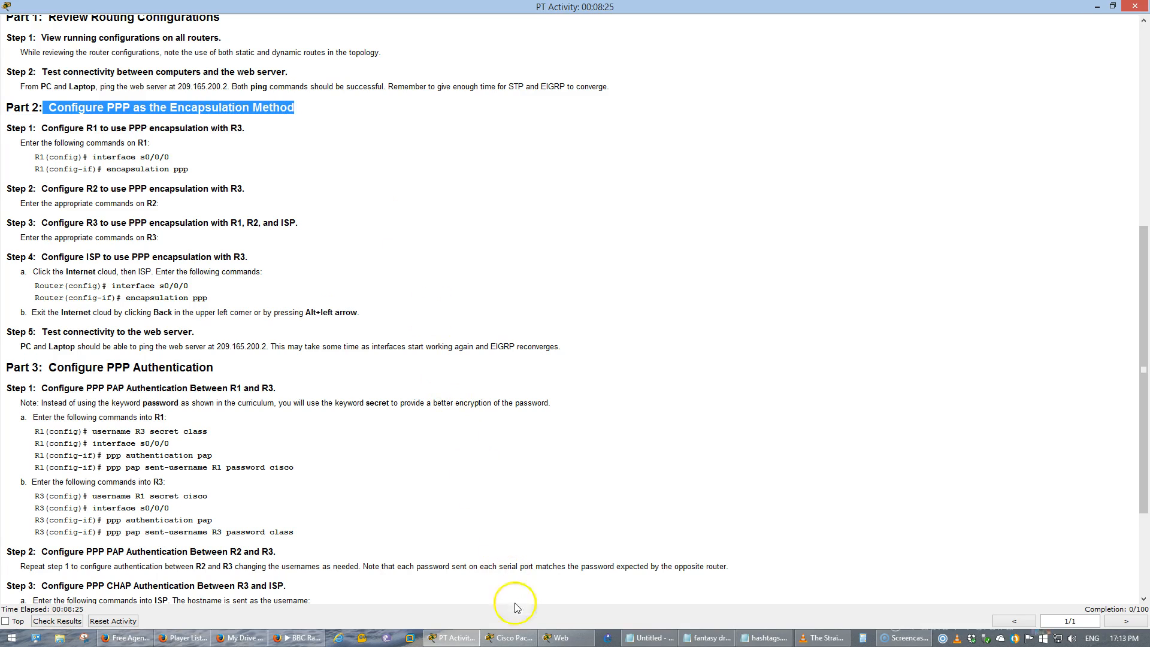
- Open router R1's command line in a widened window and enter privileged EXEC mode
click(502, 637)
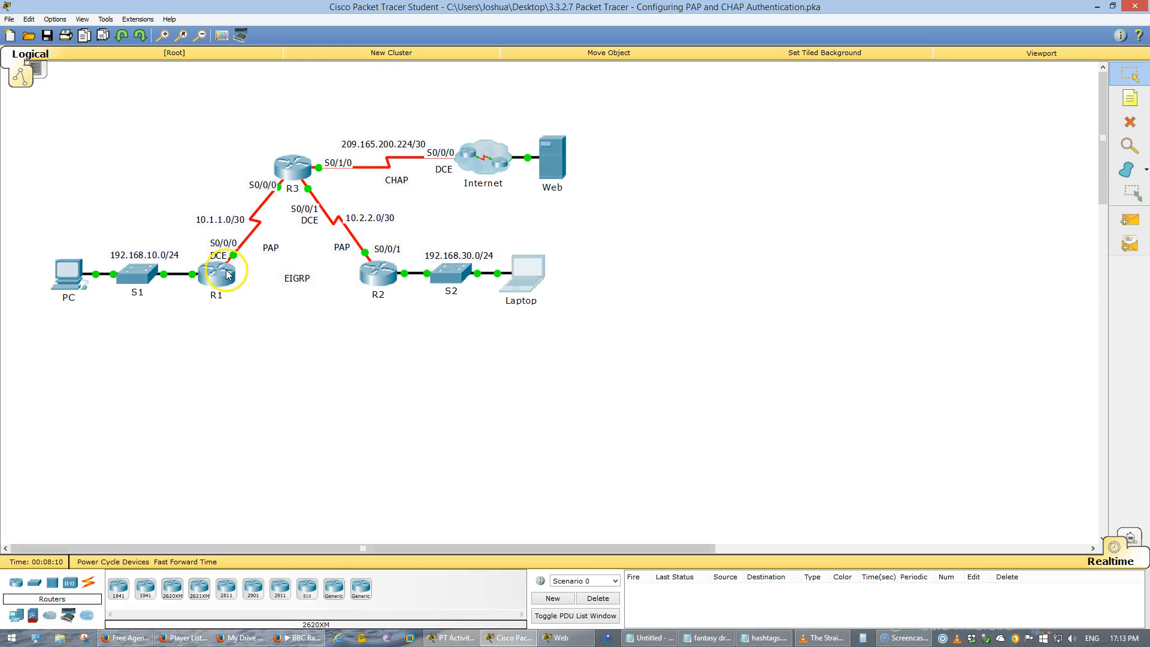
click(217, 272)
click(479, 189)
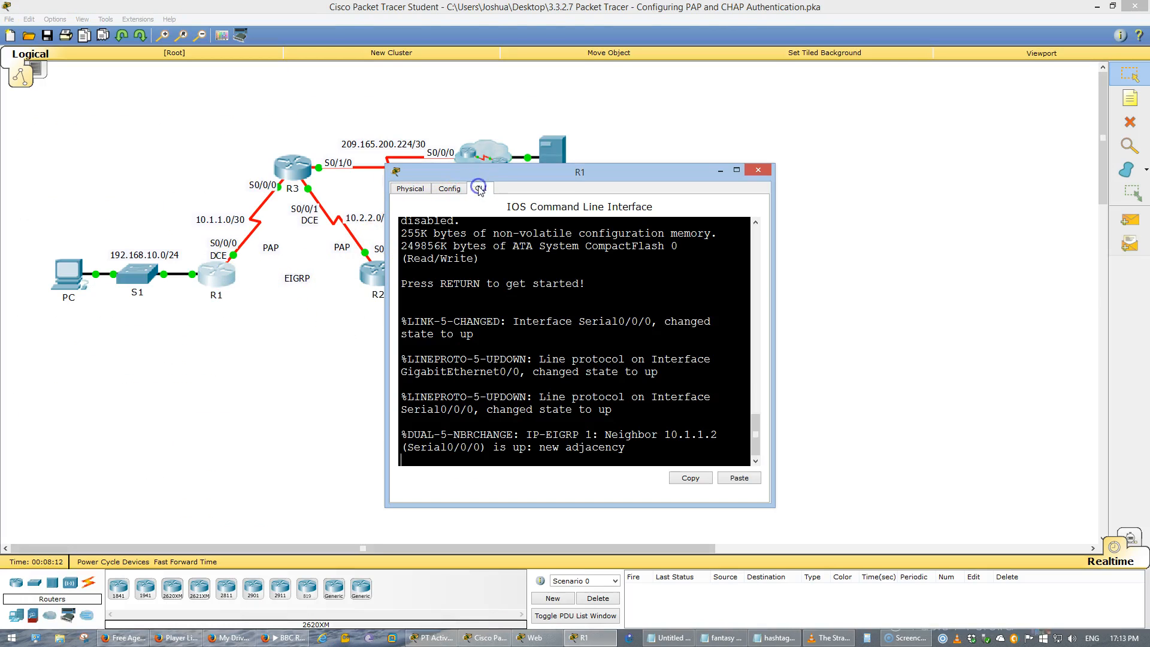
drag(776, 337, 967, 345)
key(Return)
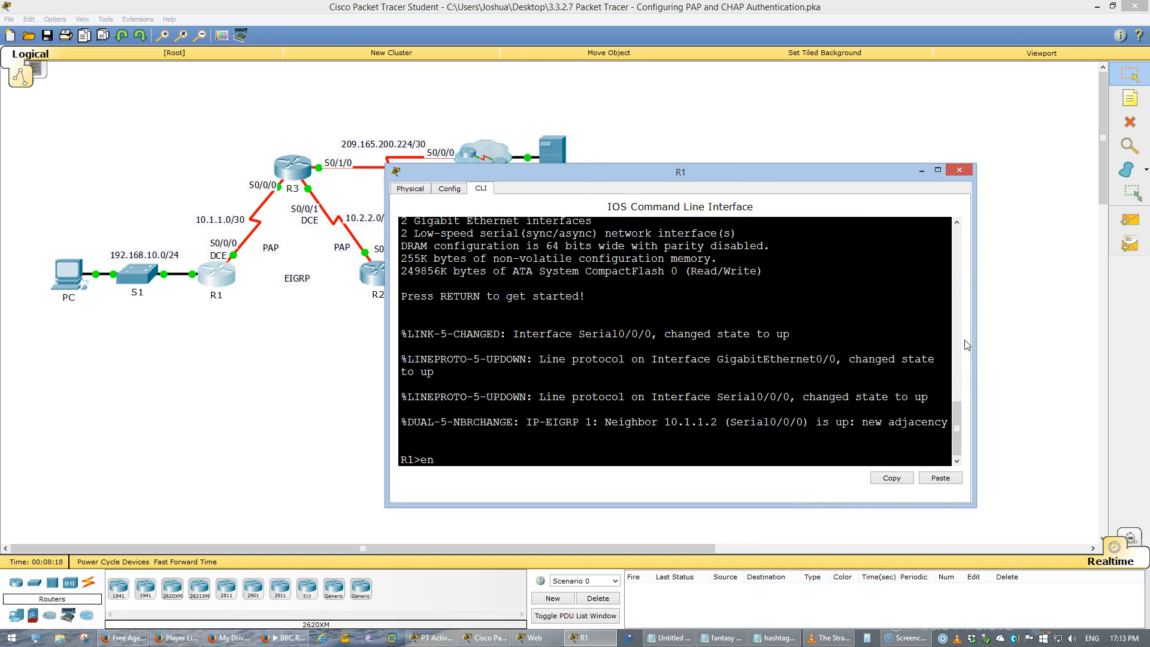
text(en)
key(Return)
- Display R1's running configuration and look through its interface settings
text(sho r)
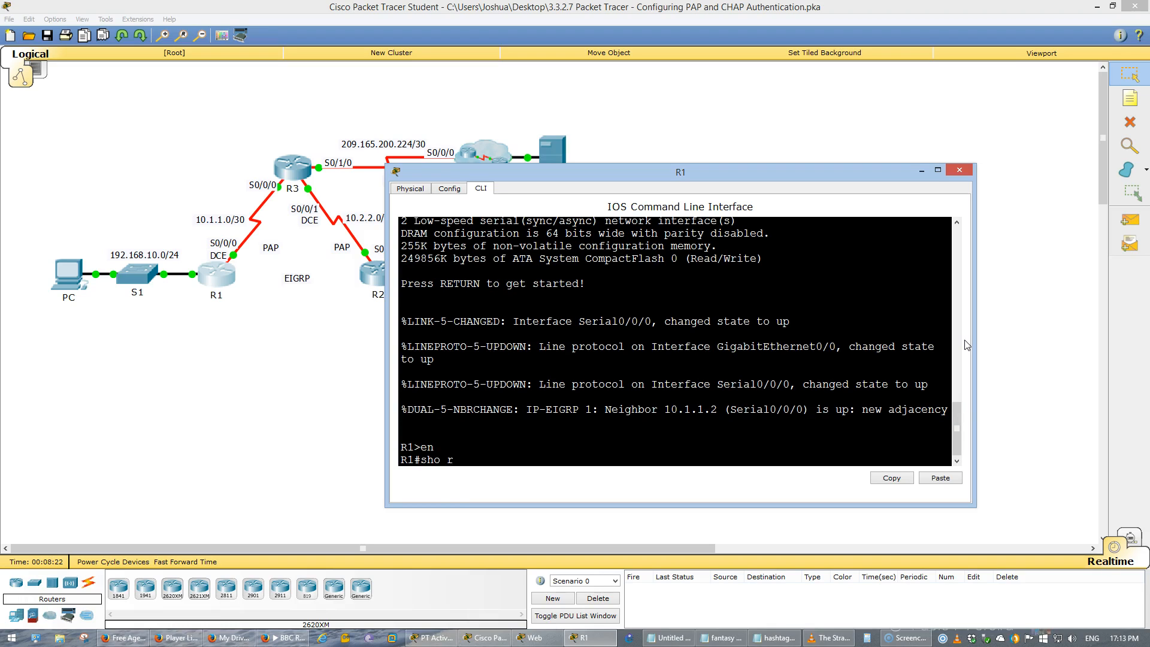
text(un)
key(Return)
key(space)
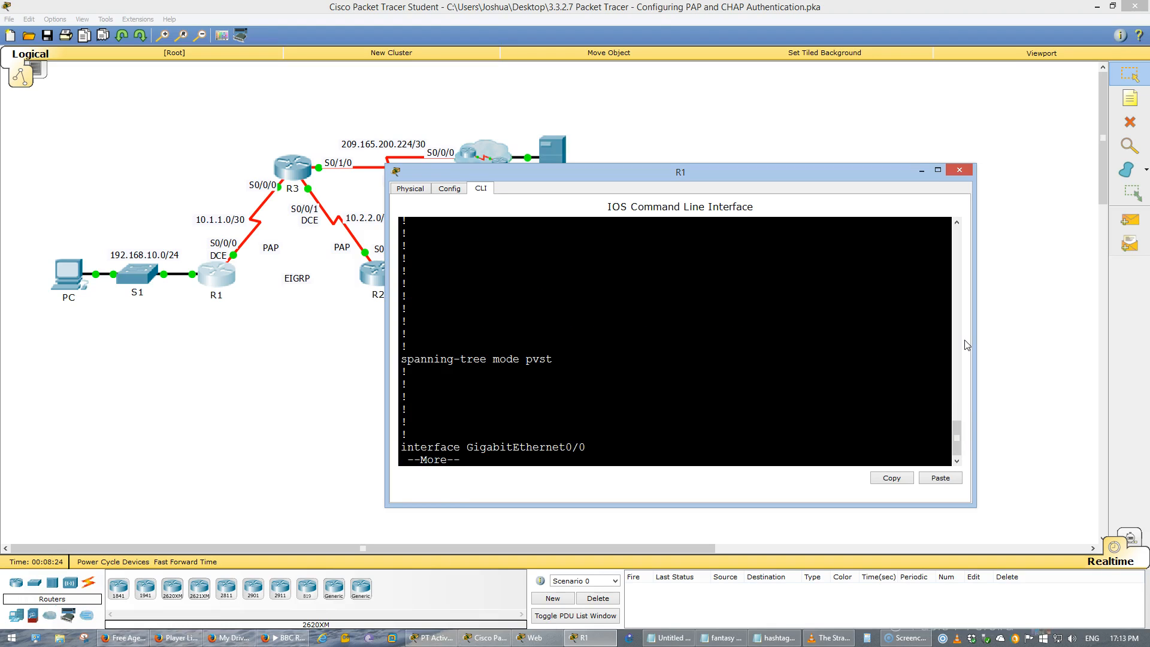
key(space)
scroll(821, 329, up, 10)
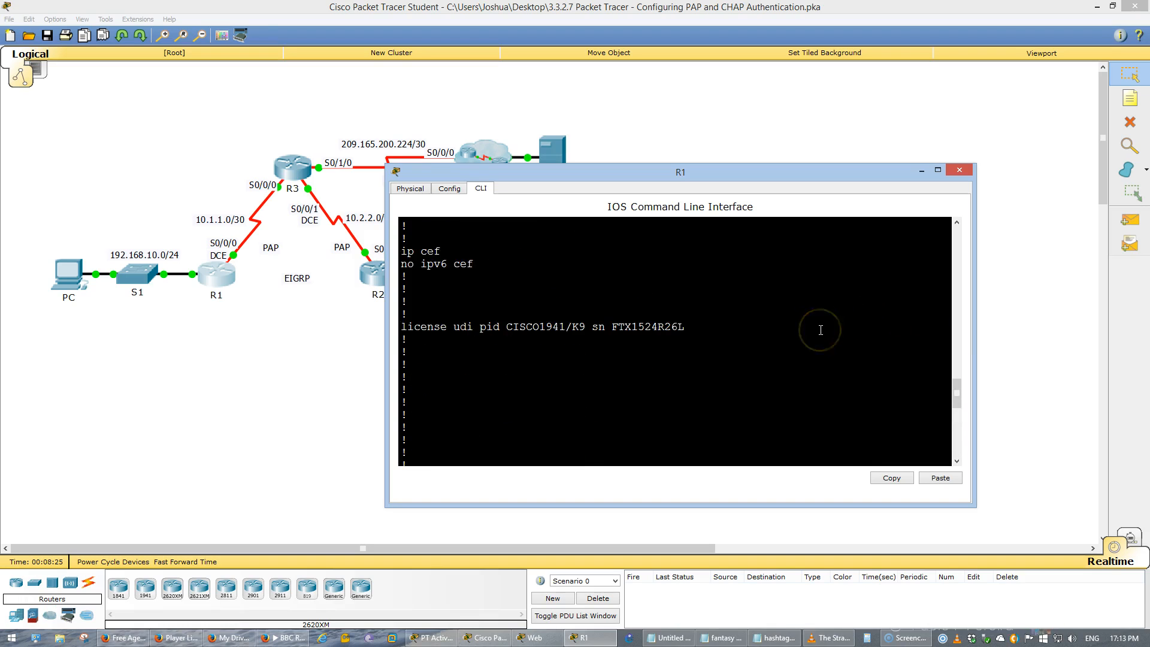
scroll(821, 330, up, 5)
scroll(821, 330, down, 15)
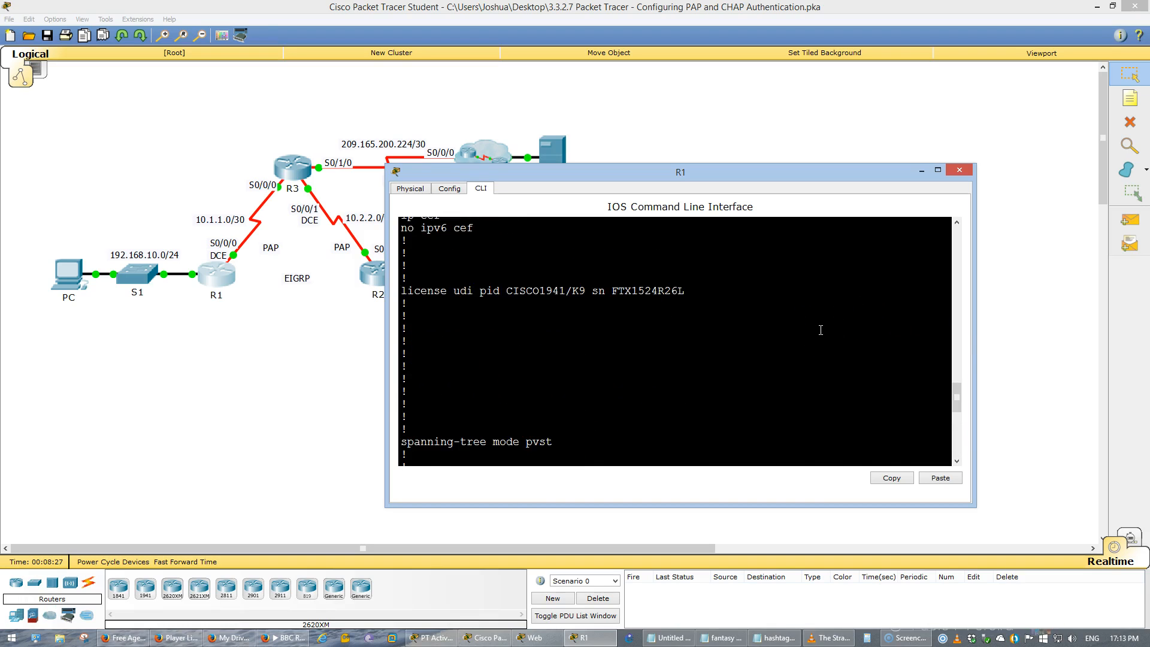
- Display the interface details of S0/0/0 on R1 to check its encapsulation
text(show)
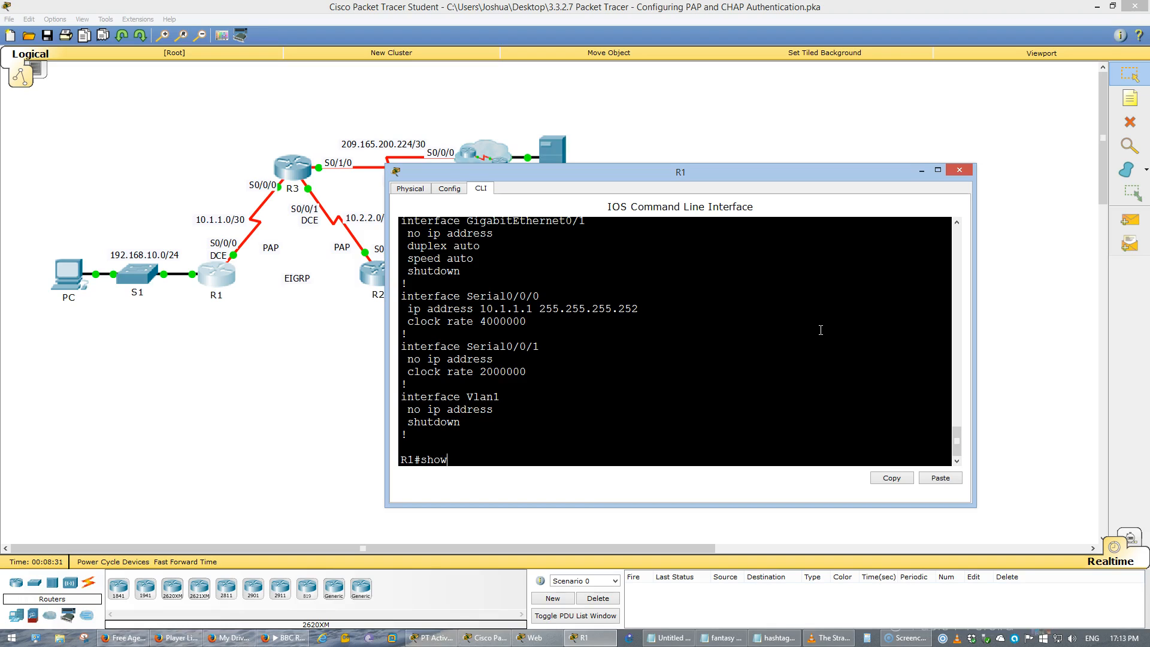
text( int s0/0/0)
key(Return)
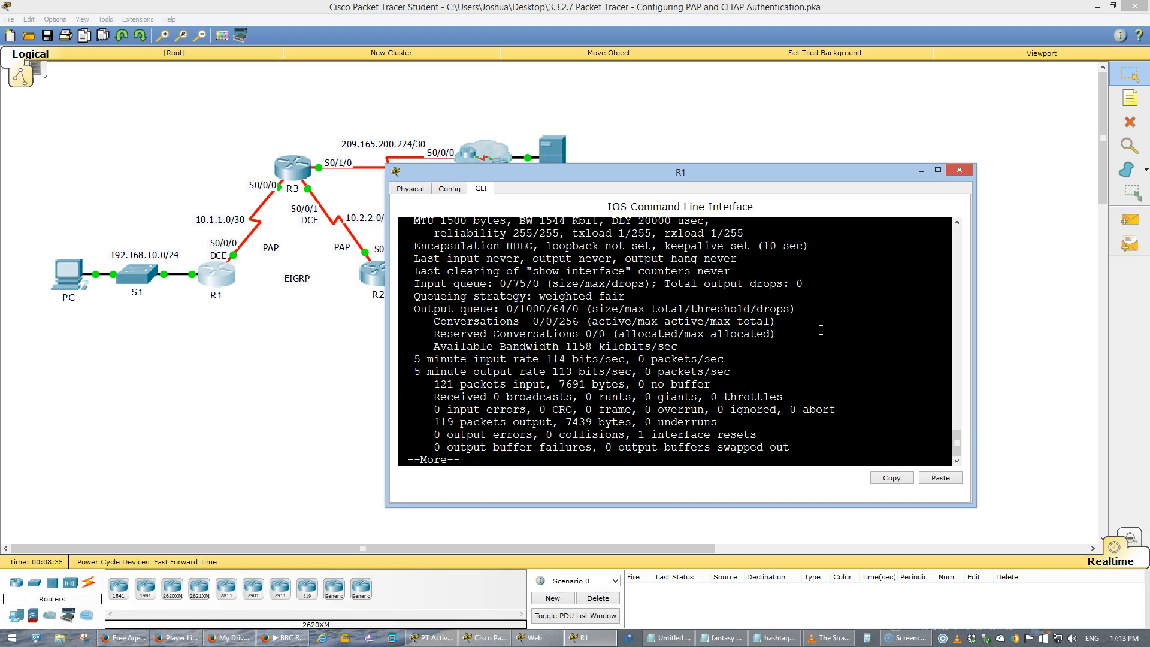
- Highlight the encapsulation type in R1's S0/0/0 interface details and page through to the end of the output
drag(566, 168, 566, 48)
drag(531, 243, 506, 243)
click(581, 349)
key(space)
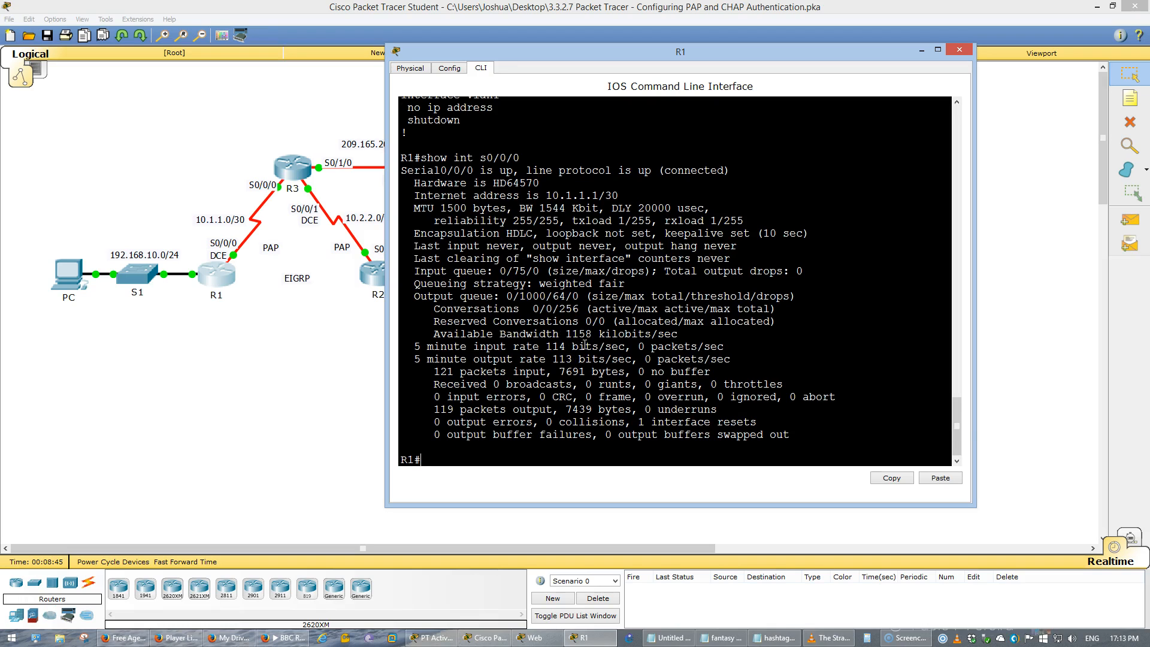
- Check the Part 2 commands for R1 in the activity instructions, and return to R1's command line
key(alt+Tab)
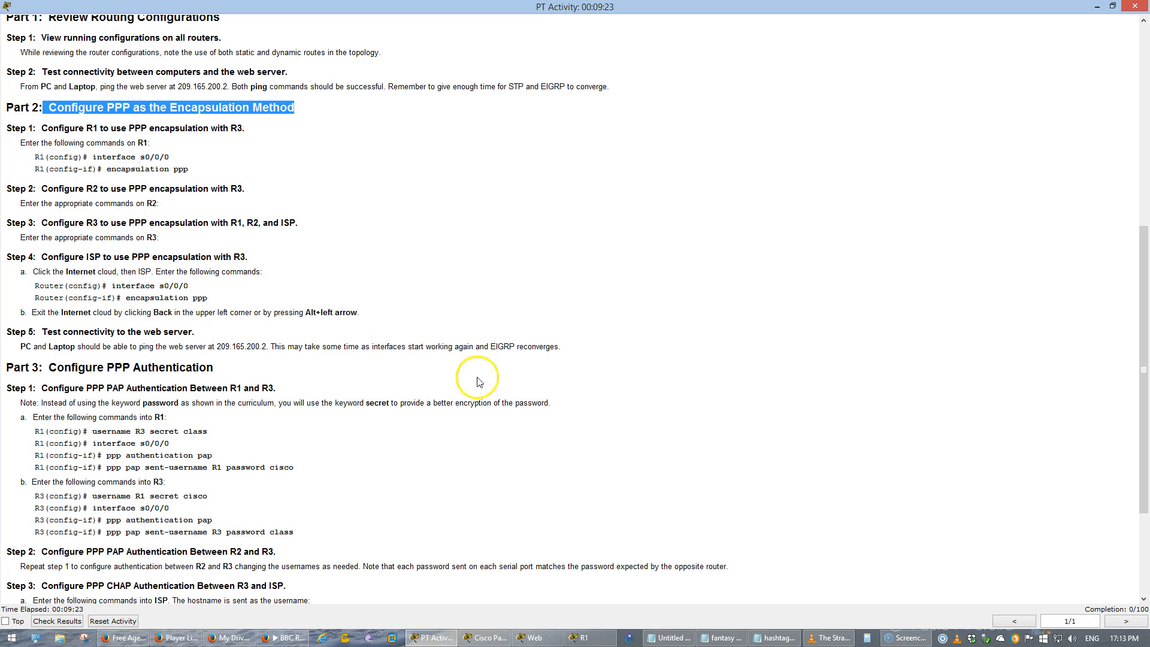
click(484, 637)
click(611, 639)
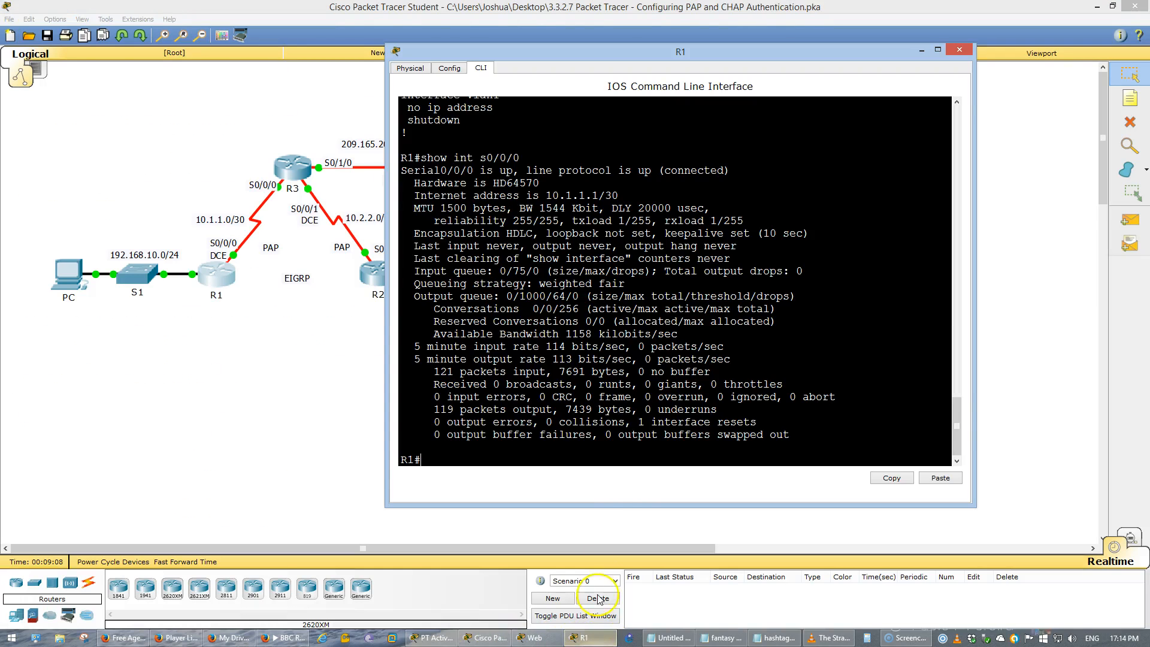
- Enter global configuration on R1, set interface S0/0/0 to PPP encapsulation, and highlight the EIGRP neighbor message
text(conf tin)
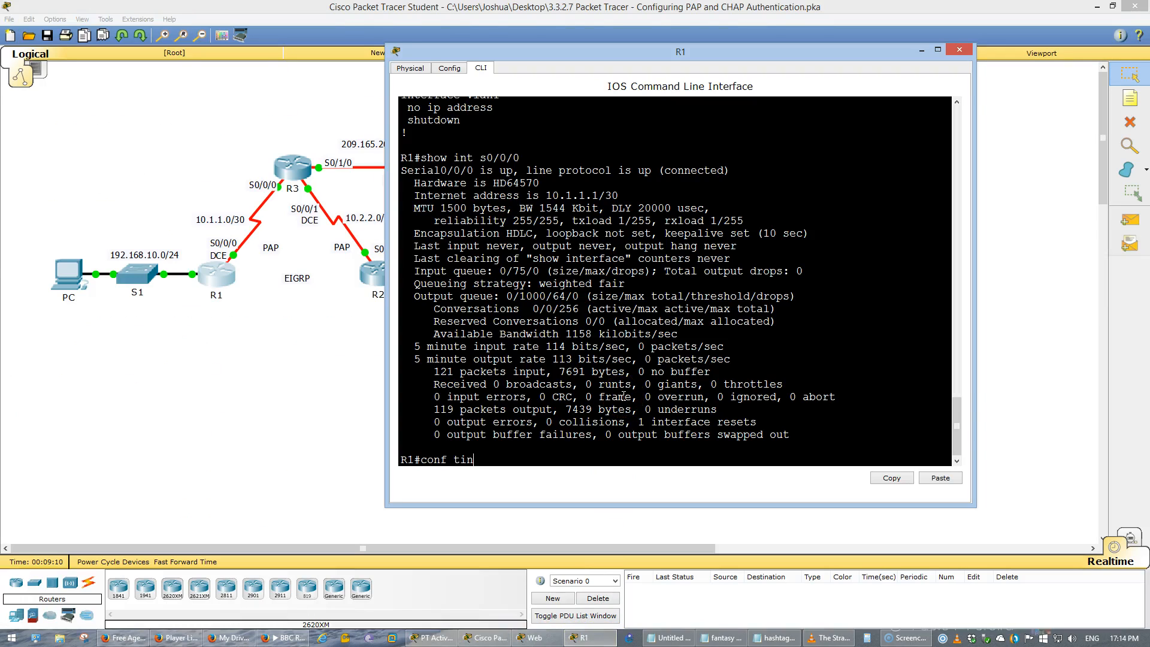
text( t)
key(Return)
text(int)
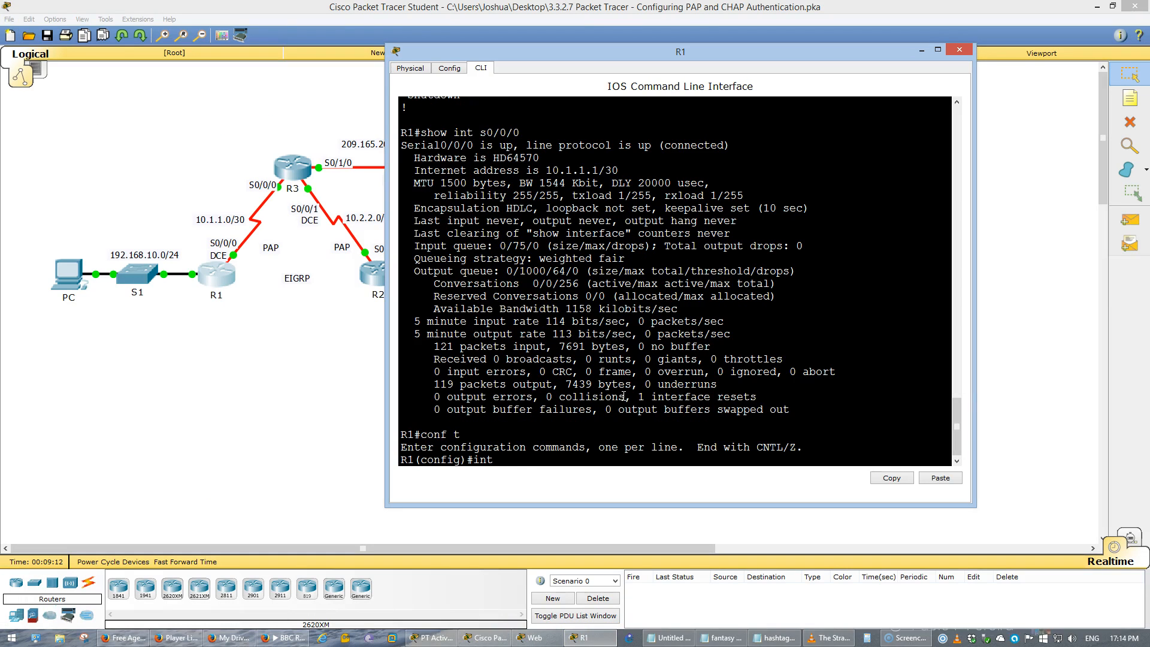
text( s0/0/0)
key(Return)
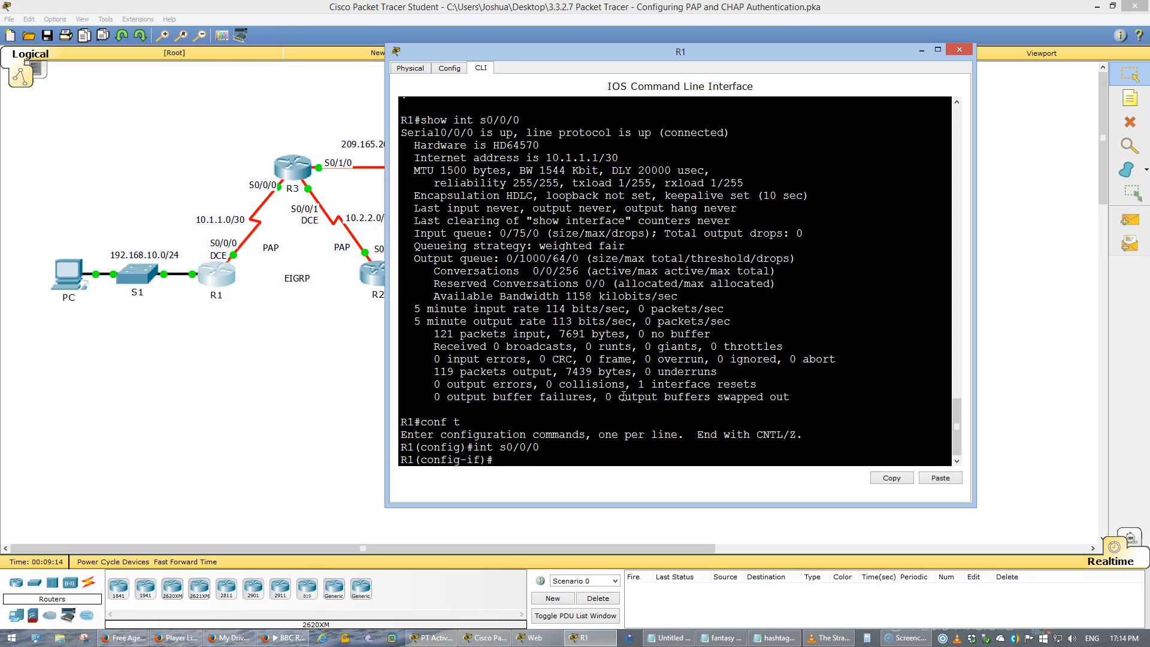
text(en)
key(Tab)
text(pp)
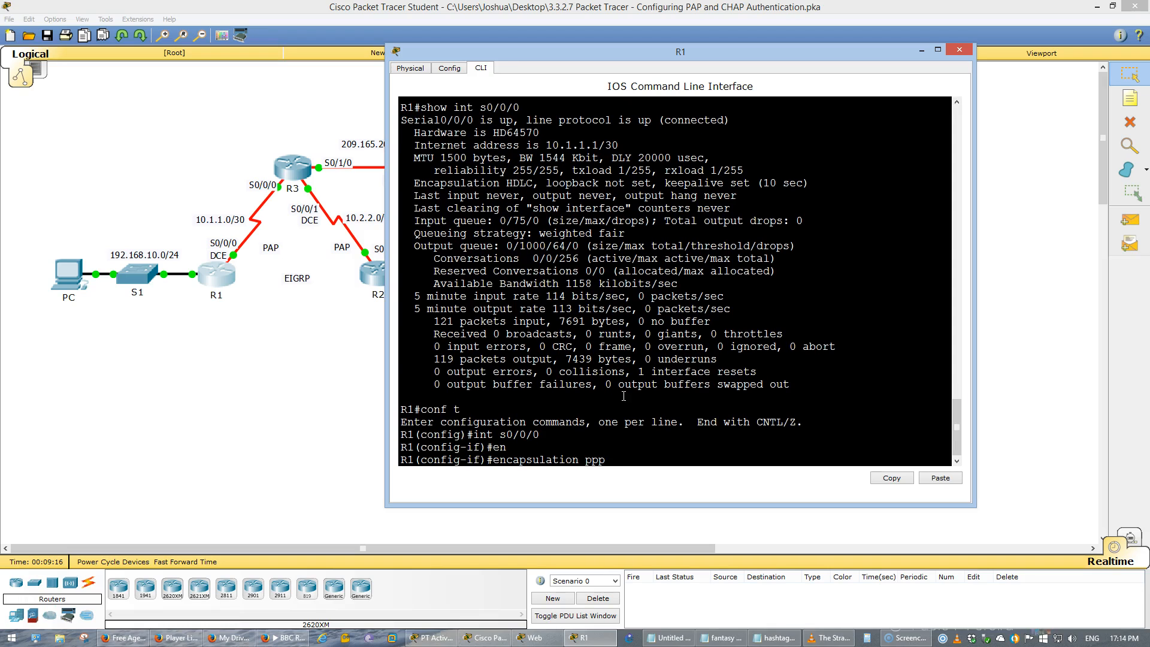
text(p)
key(Return)
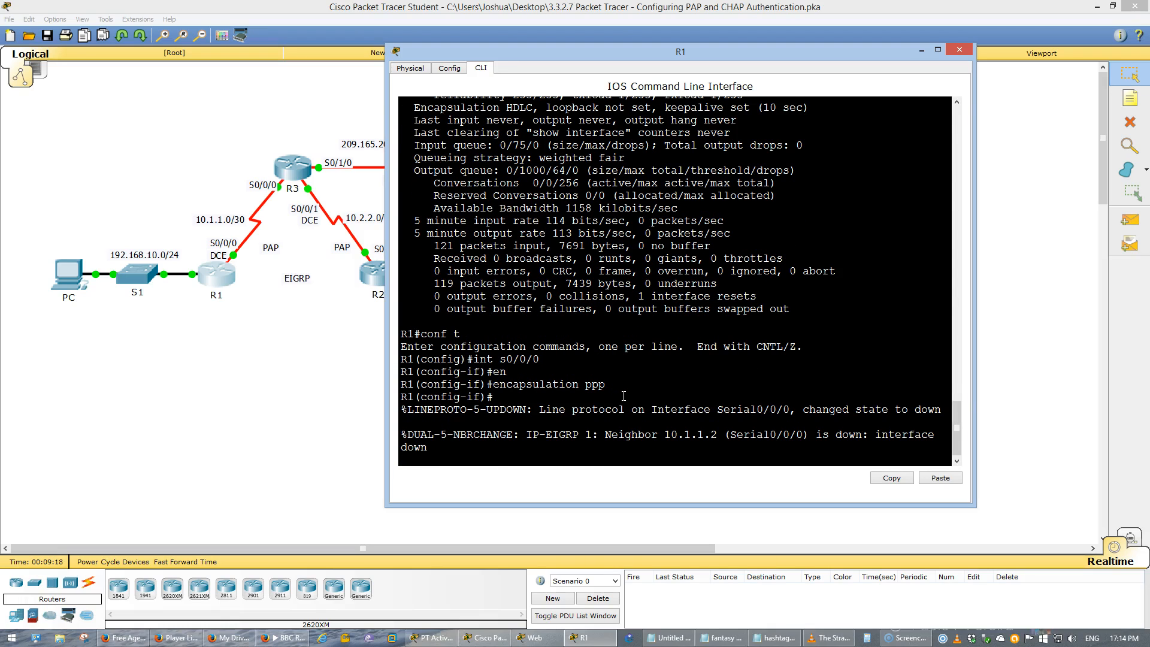
key(Return)
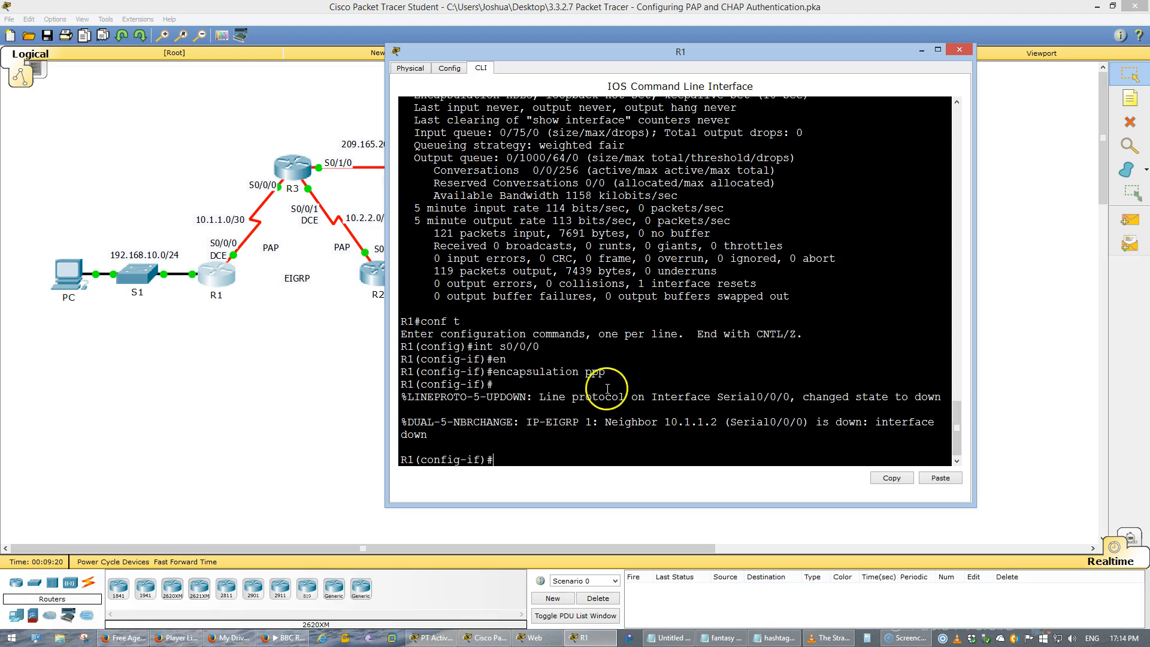
drag(408, 422, 427, 436)
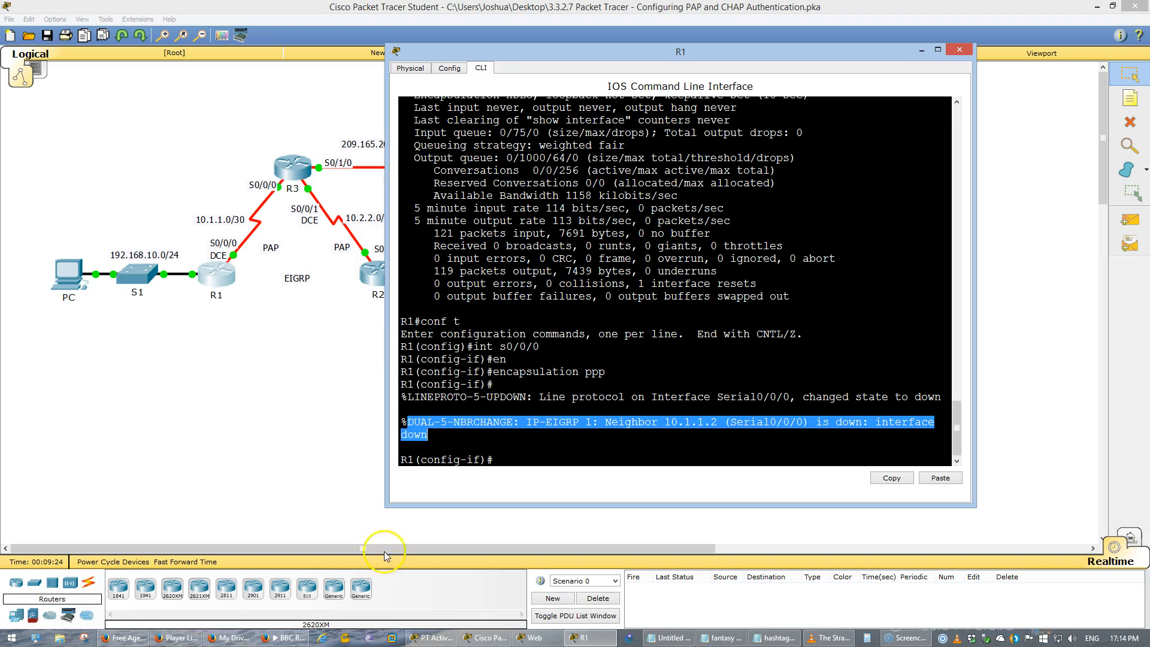
- Leave R1's interface configuration and display the S0/0/0 details without leaving global configuration, highlighting the encapsulation type
click(695, 410)
text(exi)
key(Return)
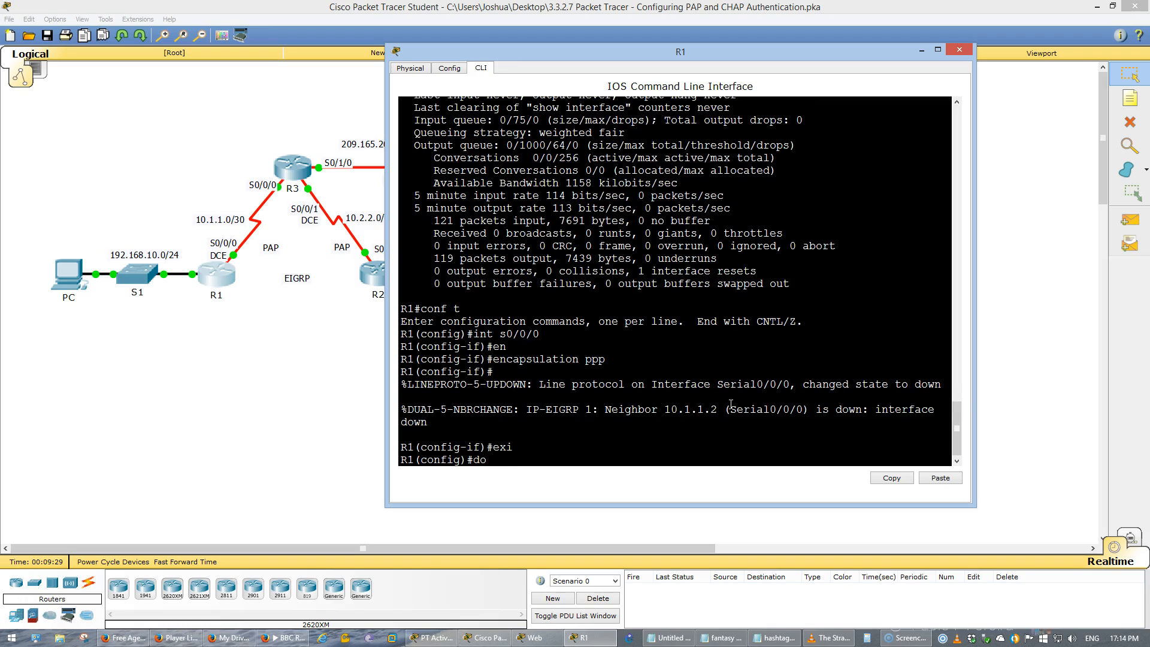
text(do int s0/0/0)
key(Return)
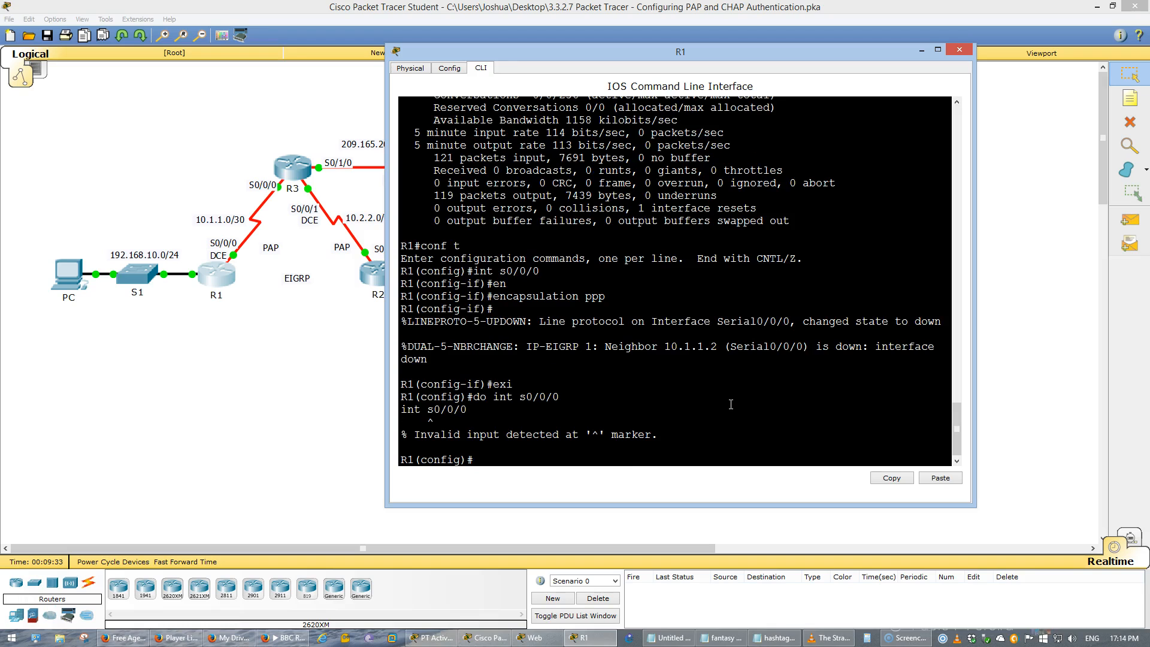
text(do show int s0/0/0)
key(Return)
mouse_move(526, 249)
mouse_down()
mouse_move(507, 247)
mouse_move(539, 246)
mouse_move(504, 246)
mouse_up()
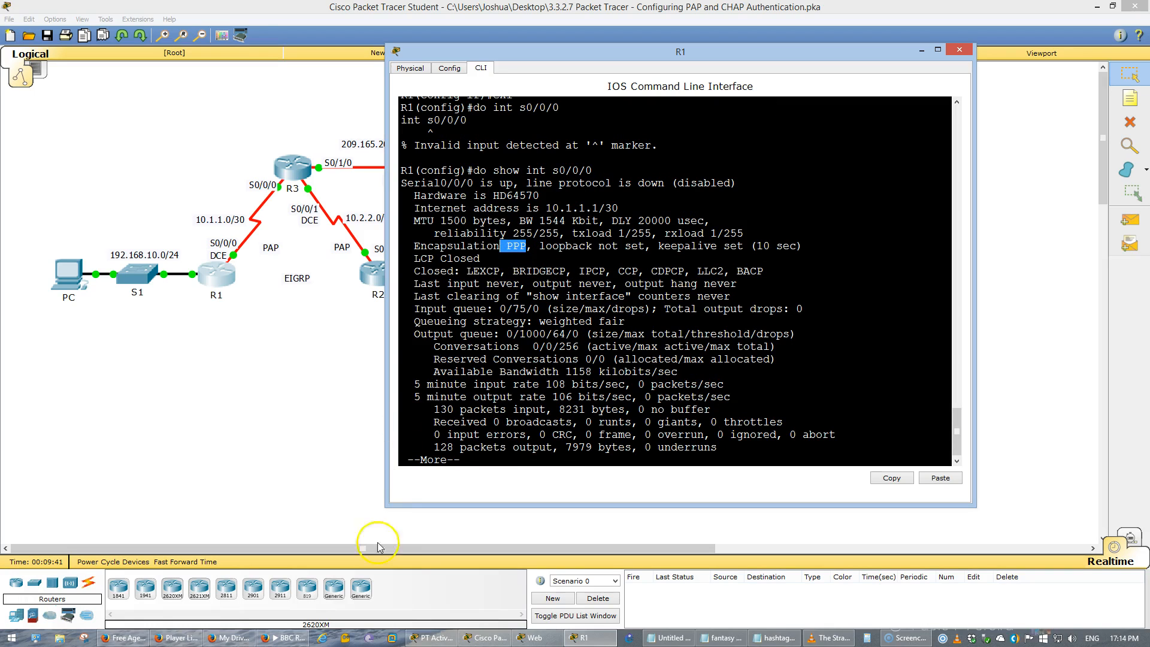
- Read Steps 2 and 3 of the activity instructions on PPP encapsulation for R2 and R3, and minimize the instructions
click(439, 639)
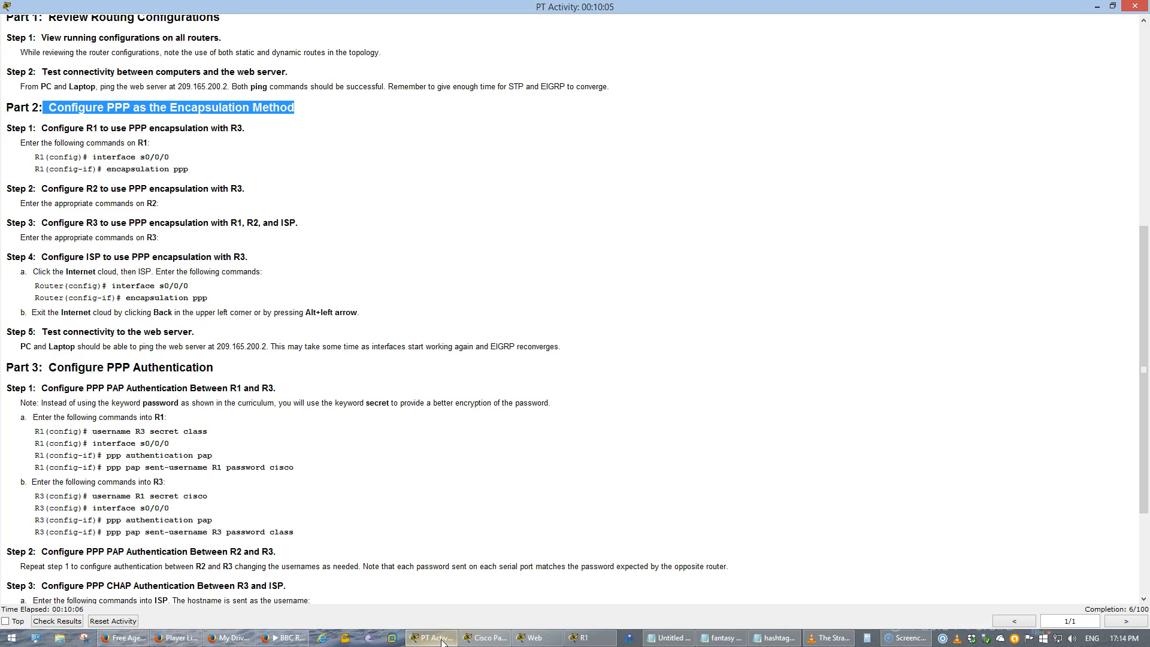
drag(87, 189, 198, 189)
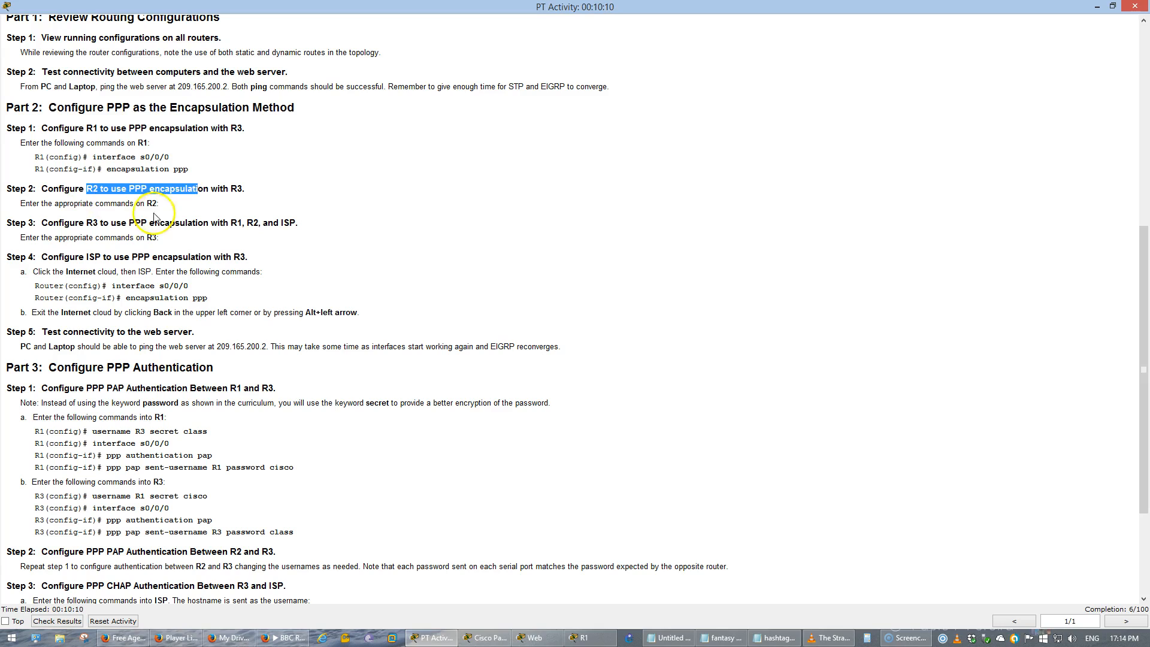
drag(87, 223, 282, 222)
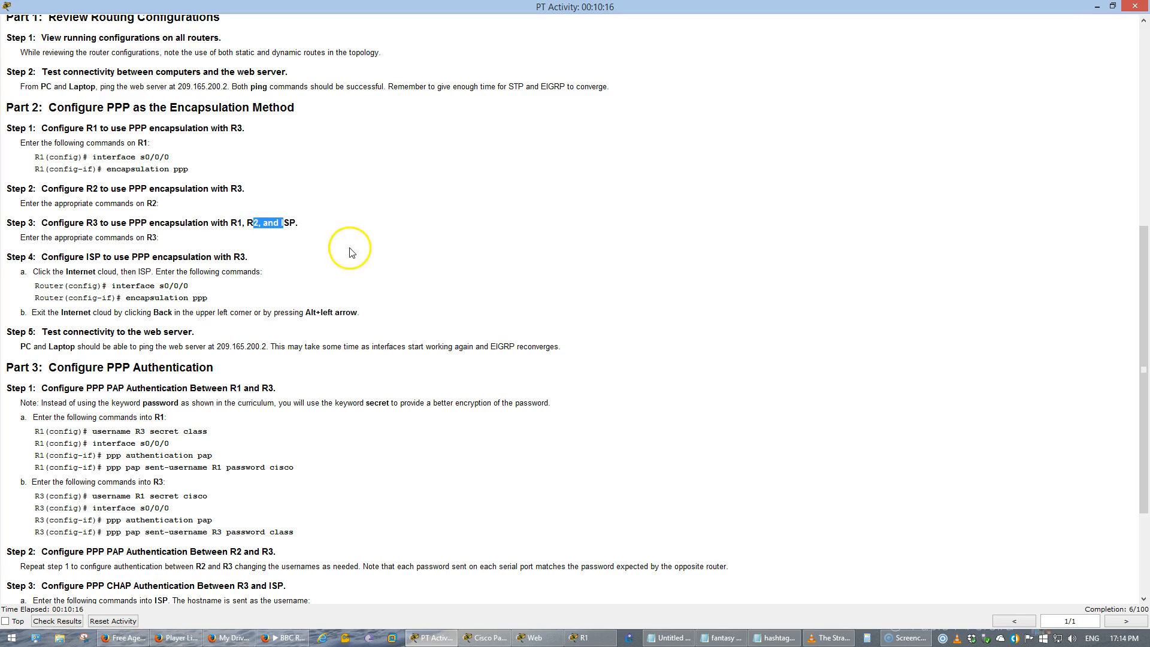
click(1095, 6)
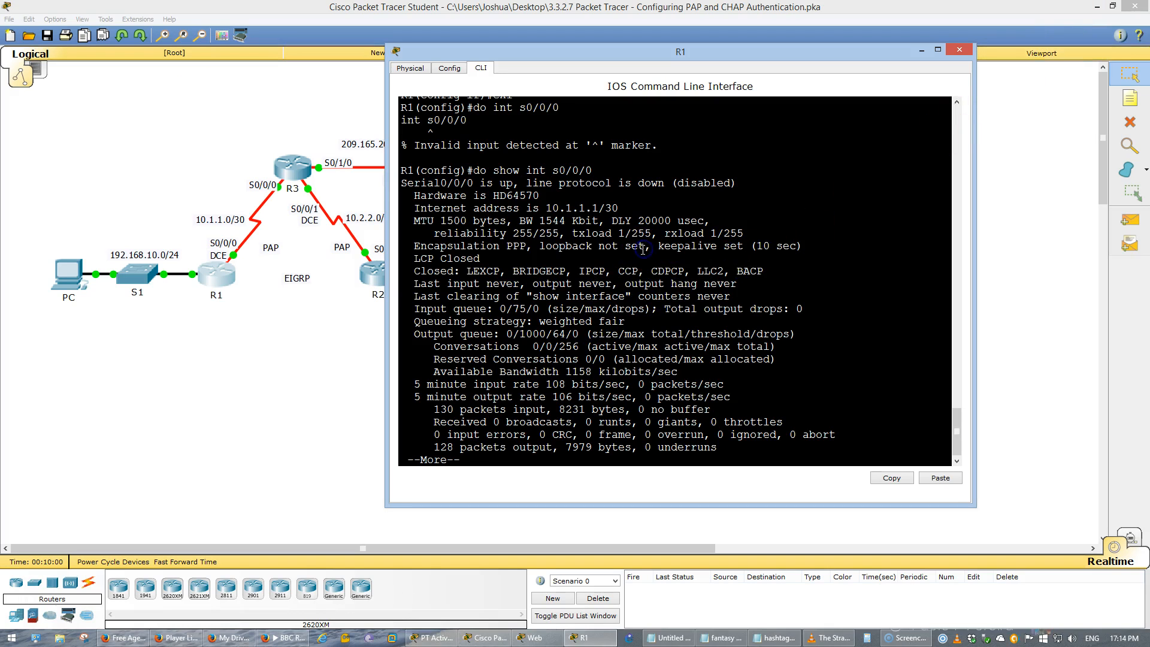
- Quit the interface output on R1 and save its running configuration with do wr
text(q)
text(do)
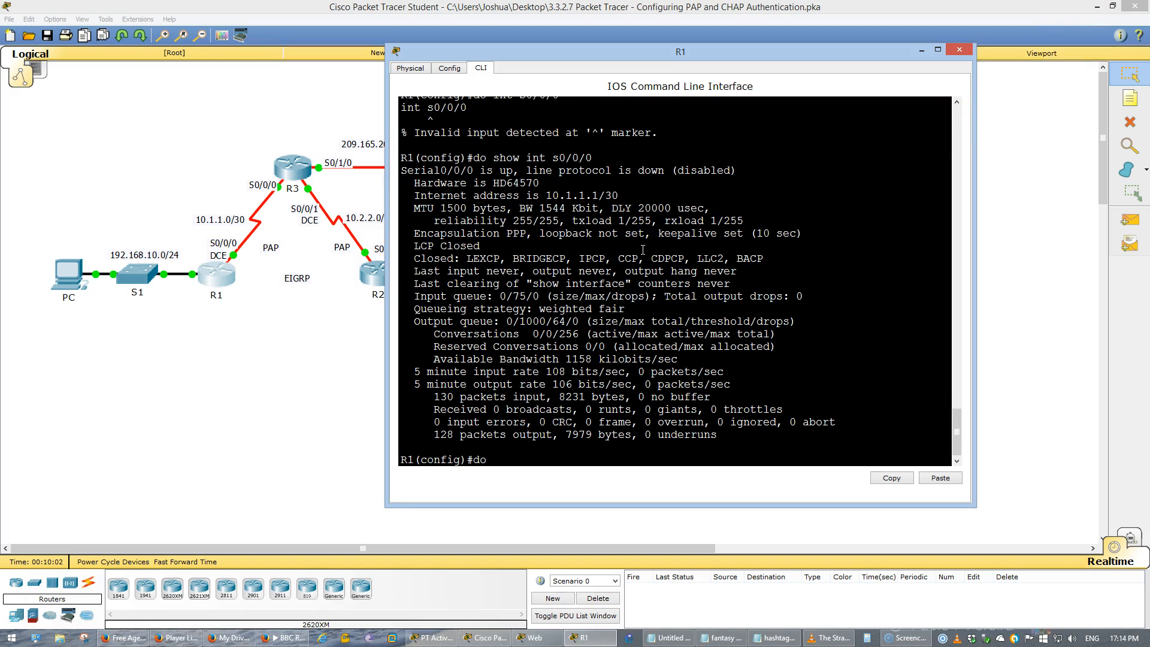
text( wr)
key(Return)
- Open router R3's command line and widen its window
click(293, 167)
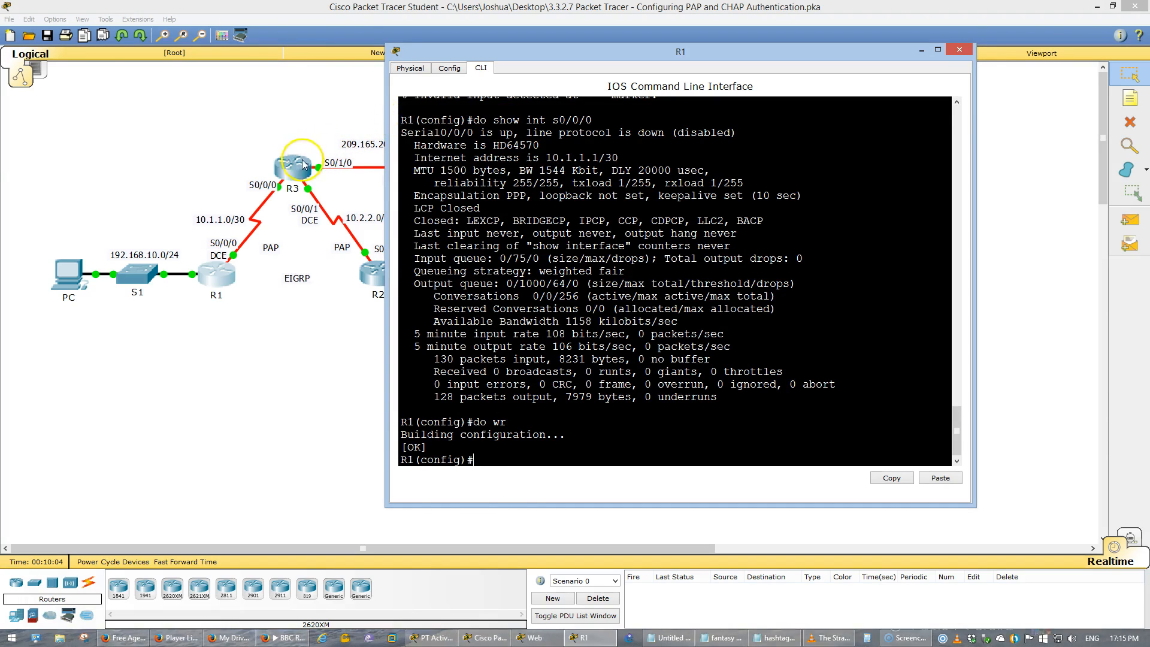
click(519, 183)
click(481, 188)
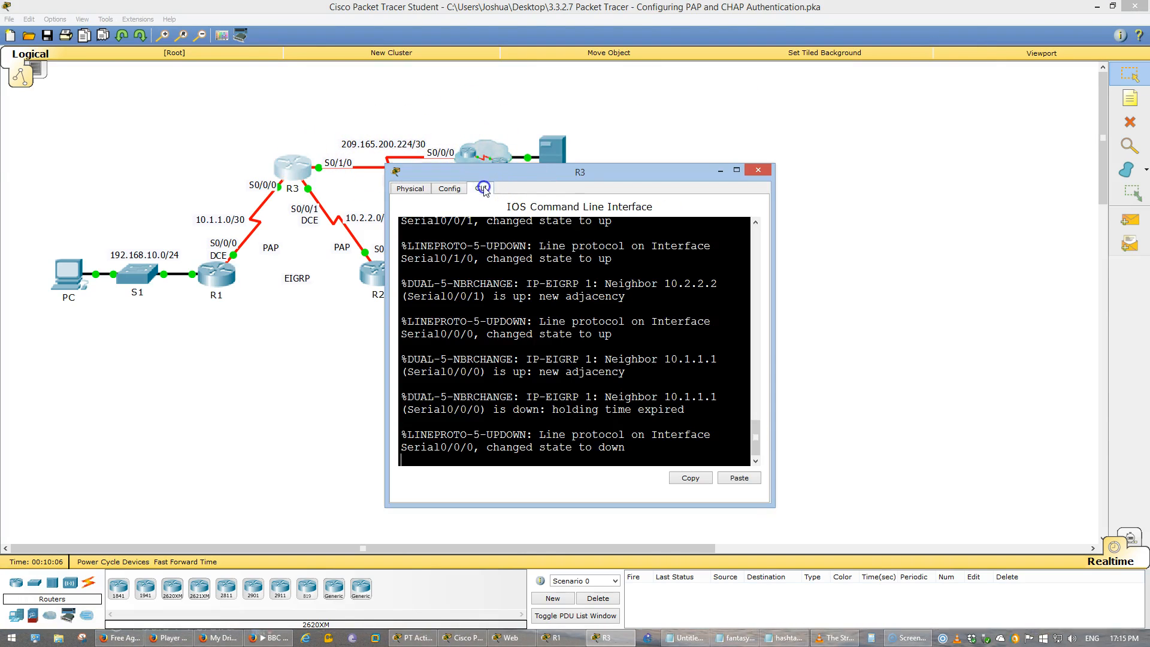
drag(545, 119, 545, 48)
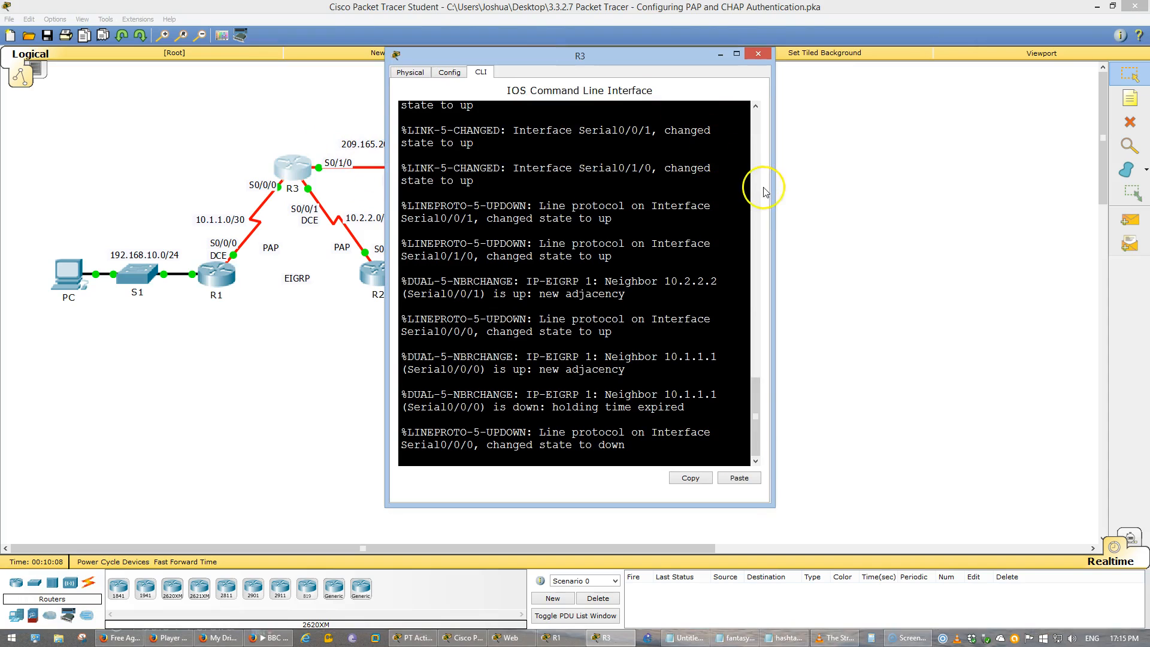
drag(773, 193, 1021, 233)
click(917, 362)
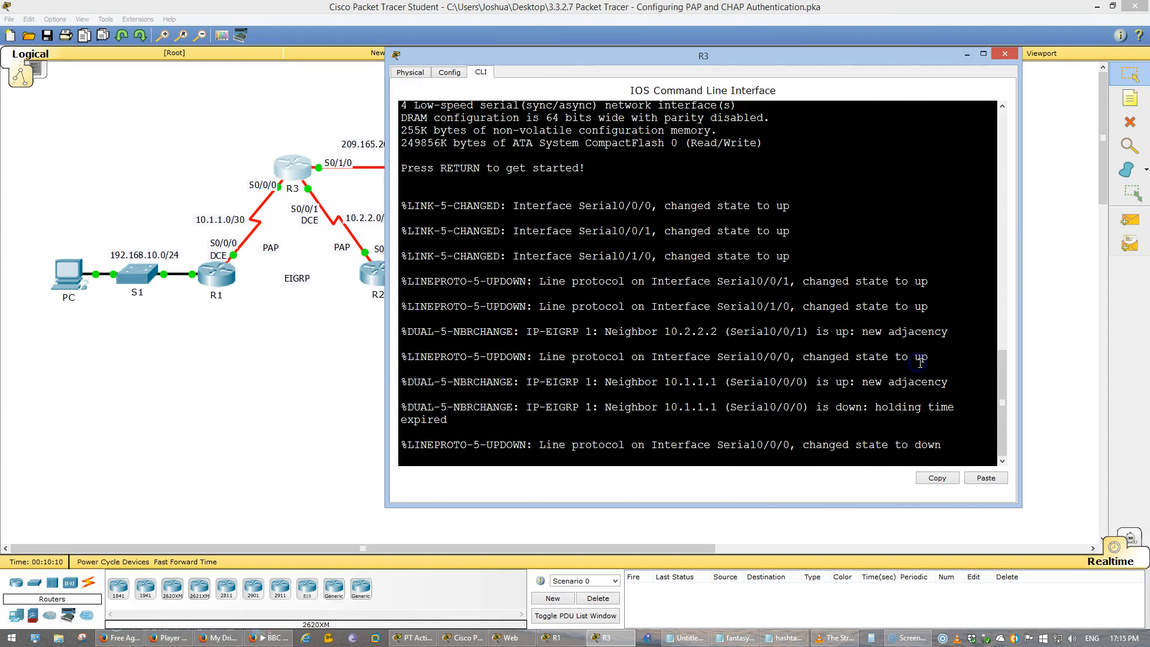
- Enter privileged and global configuration modes on R3 and set PPP encapsulation on interface S0/0/0
key(Return)
text(en)
key(Return)
text(conf t)
key(Return)
text(int s0/0/0)
key(Return)
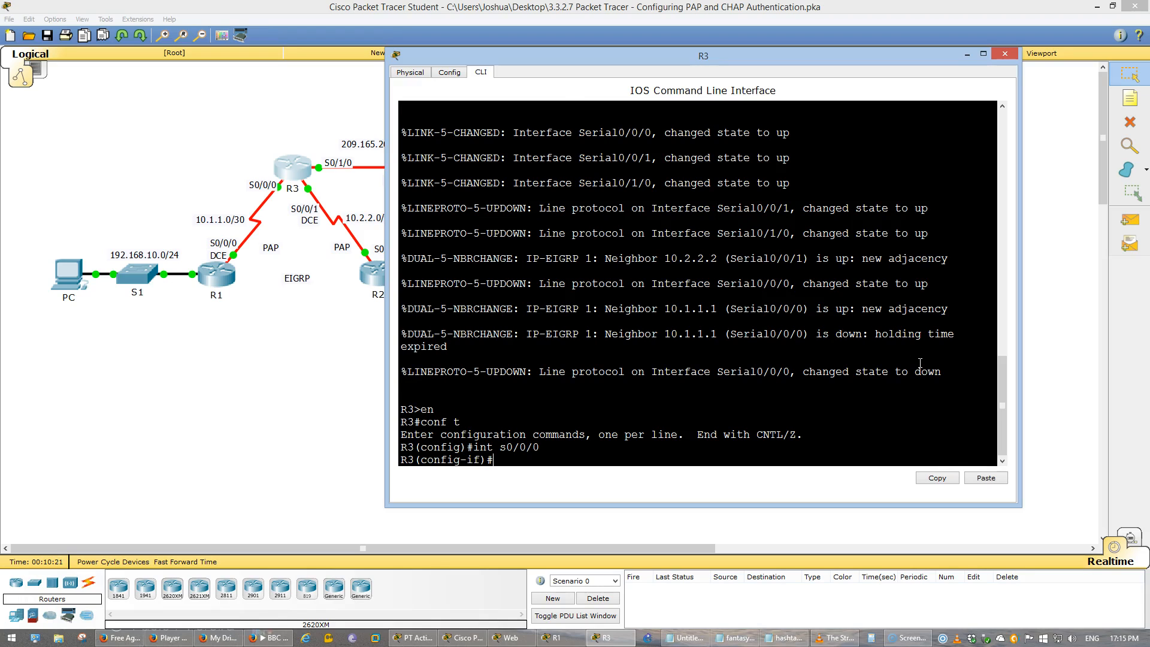
text(en)
key(Tab)
text(ppp)
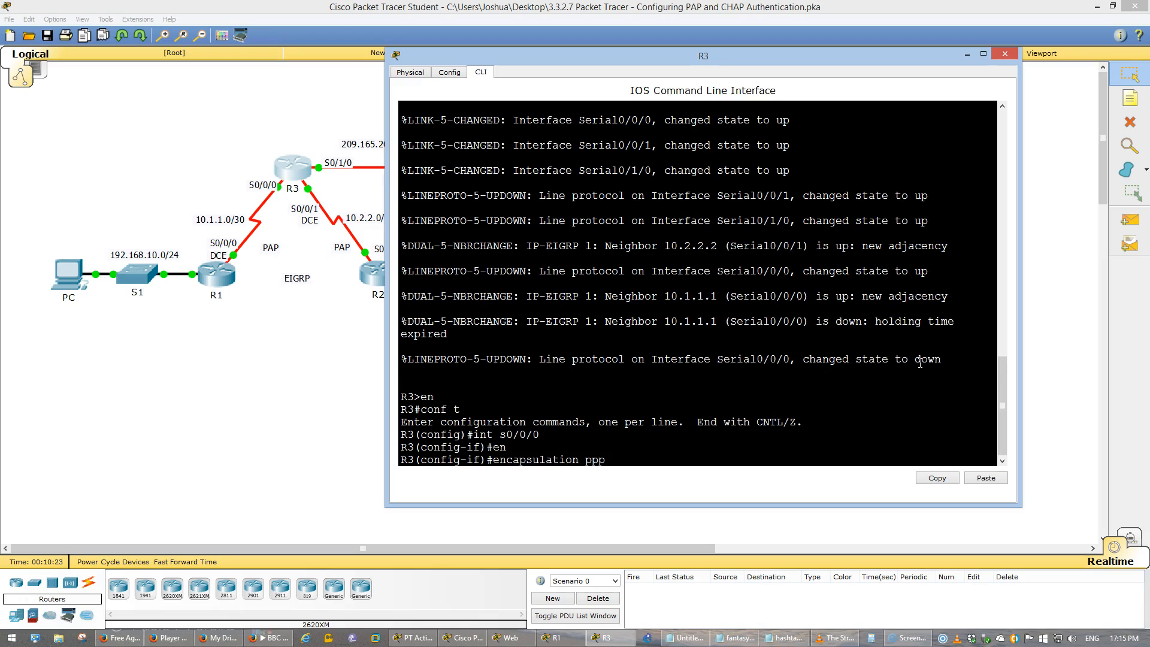
key(Return)
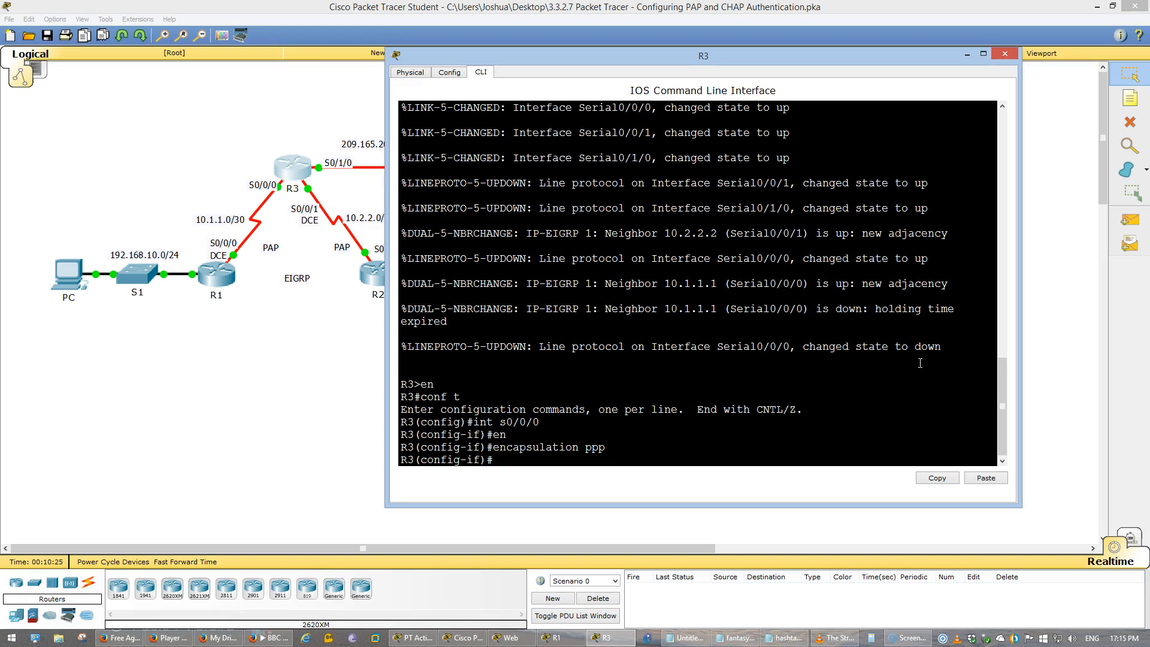
- Set PPP encapsulation on R3's S0/1/0 interface, the link to the Internet cloud
text(int)
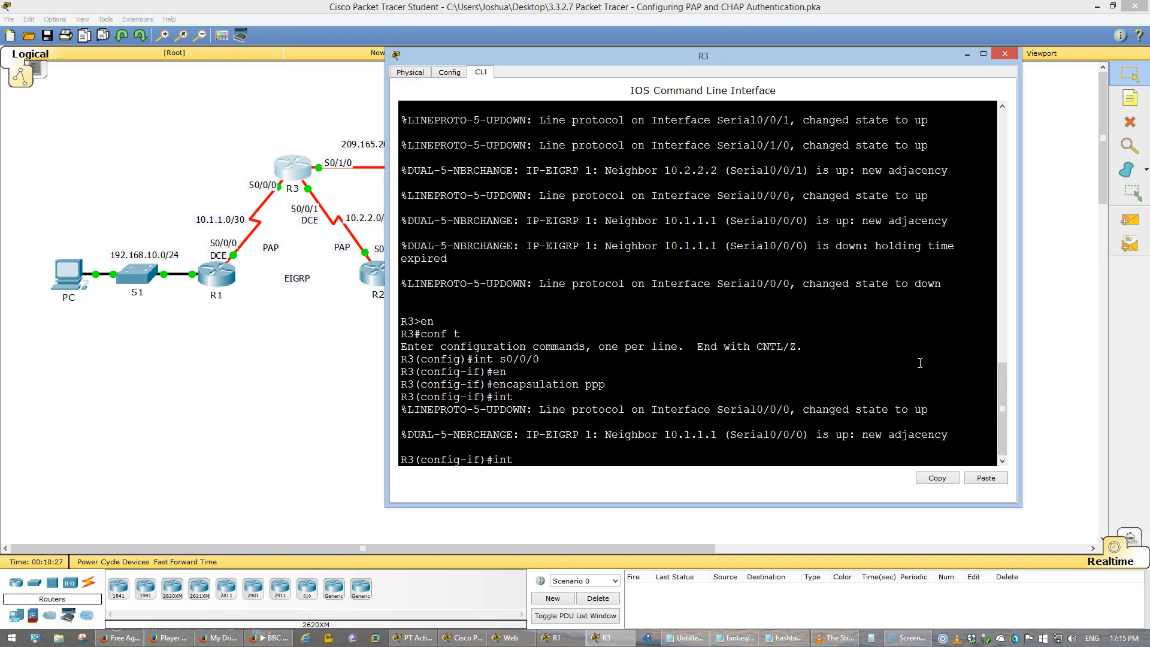
text( s0/1/0)
key(Return)
text(encapsulation ppp)
key(Return)
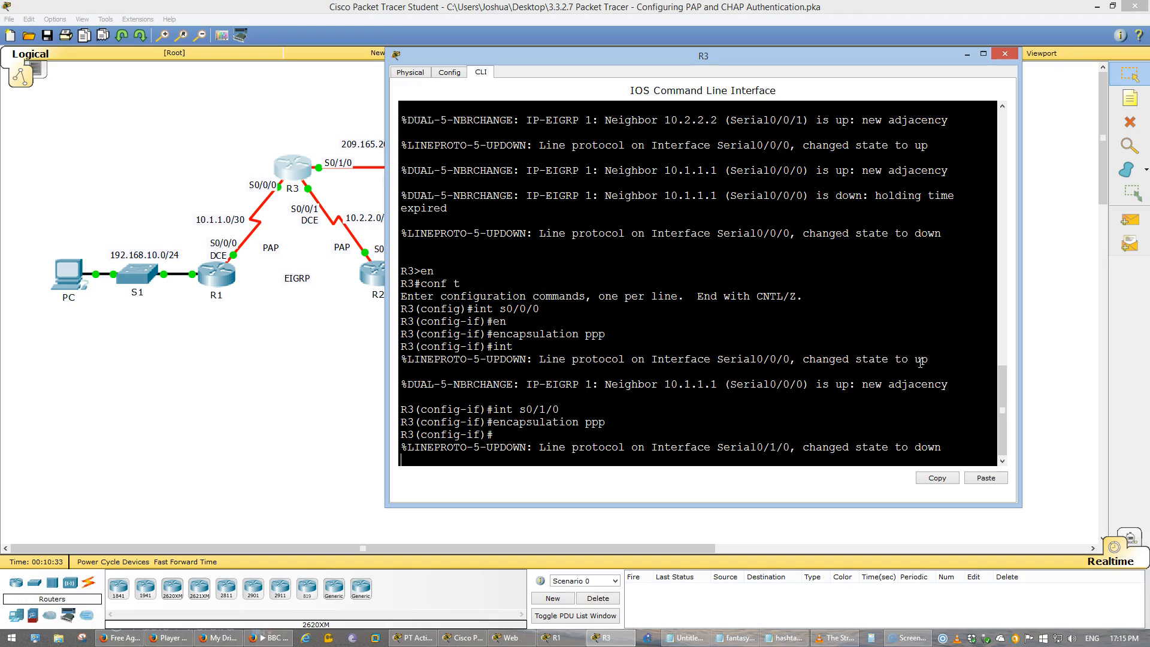
- Switch R3's interface configuration to S0/0/1, the link to R2
key(Up)
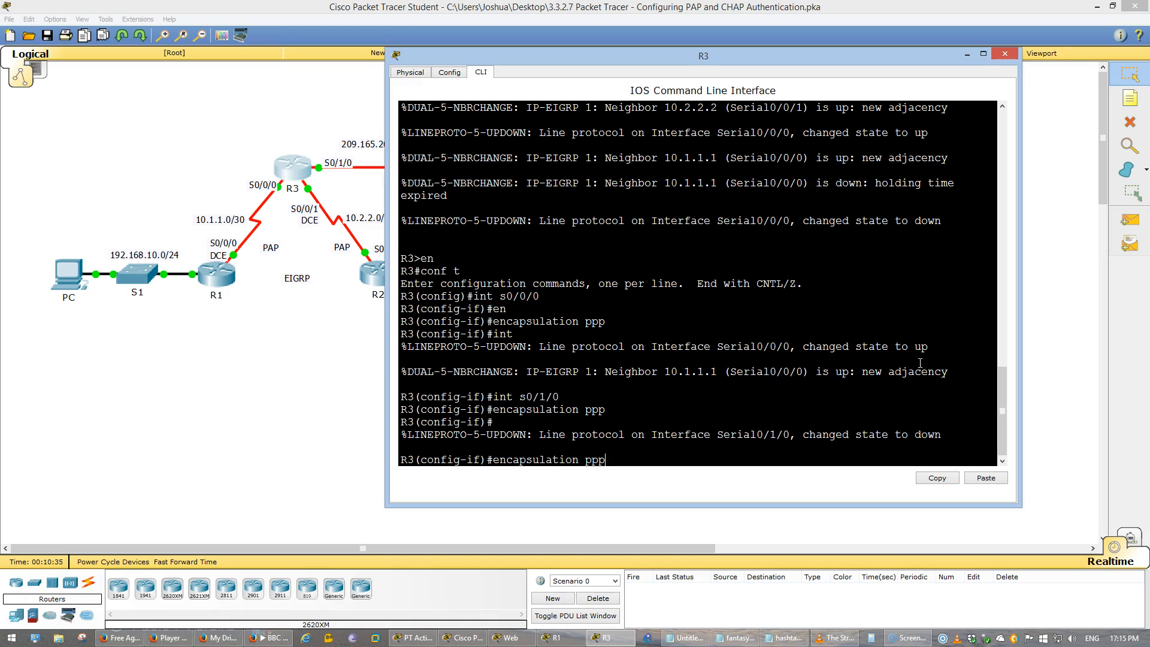
key(Up)
key(Up)
key(Up)
key(Up)
key(Up)
key(Return)
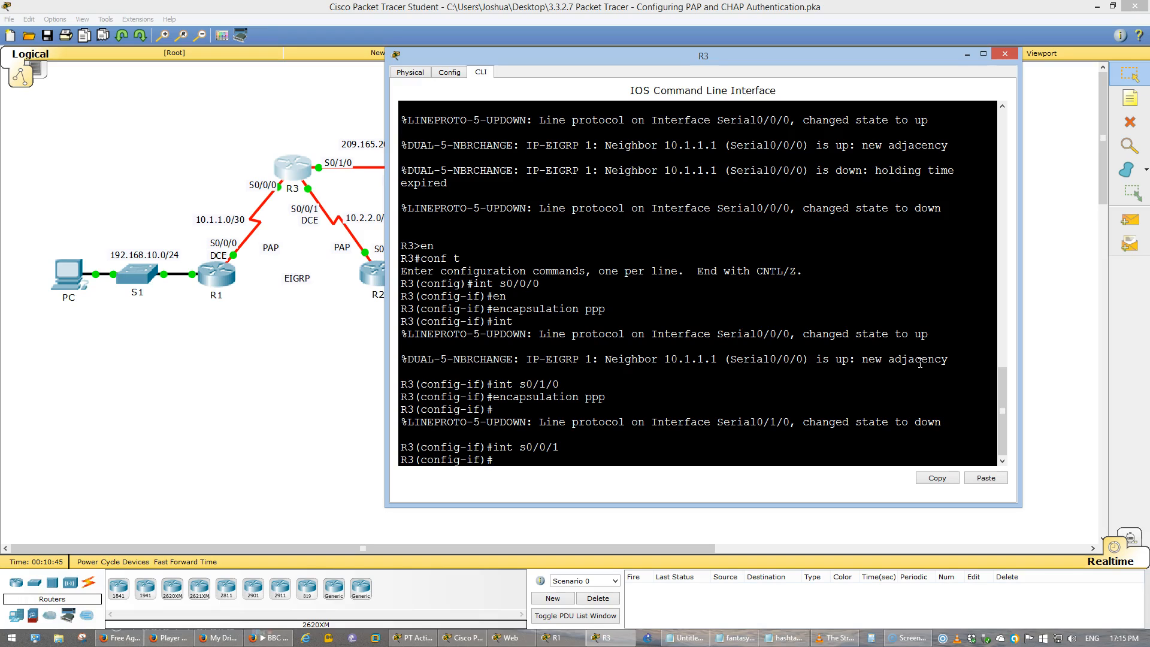
- Move R3's window clear of the topology, open router R2's window, and return to R3's command line
click(218, 334)
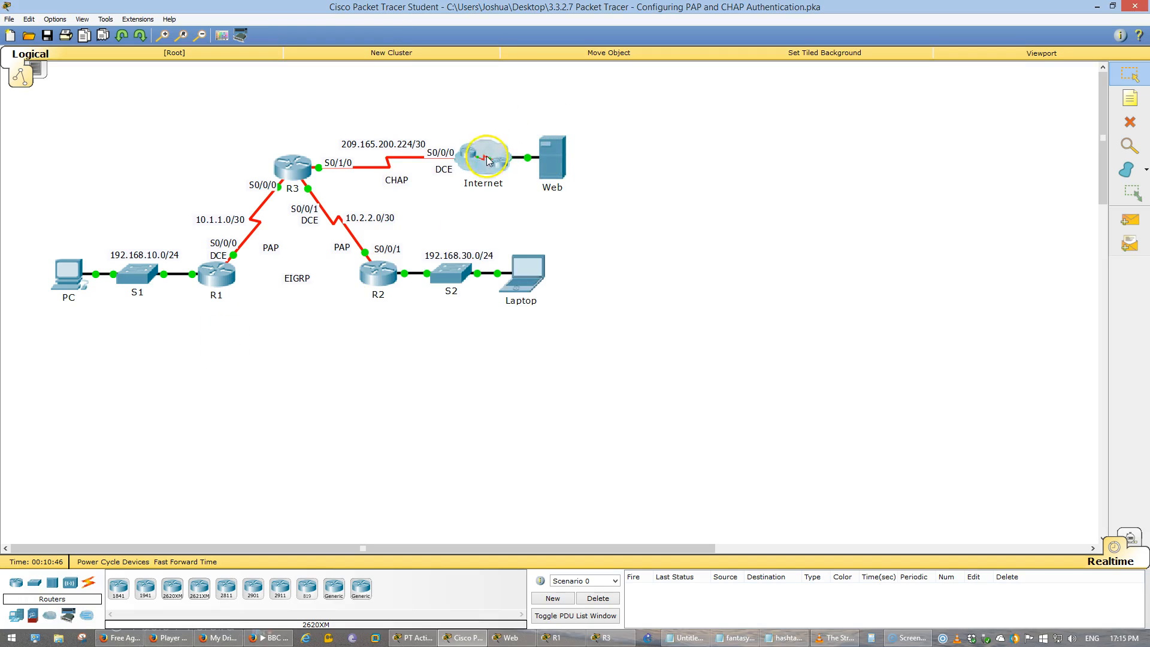
key(alt+Tab)
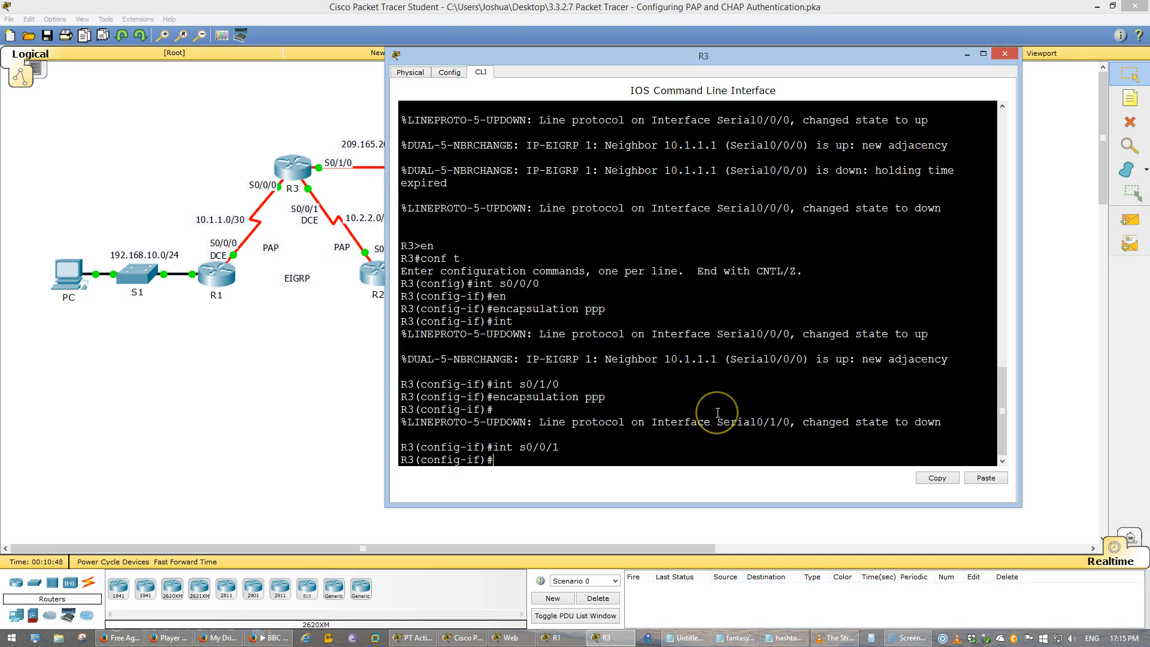
drag(635, 55, 674, 68)
click(385, 275)
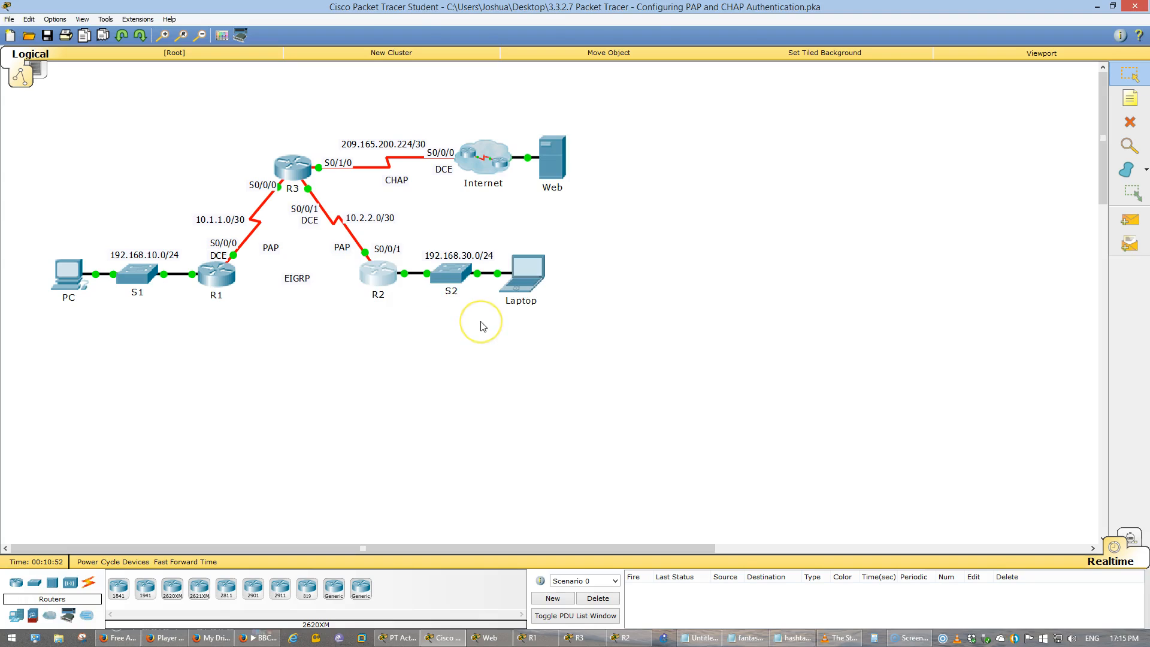
key(alt+Tab)
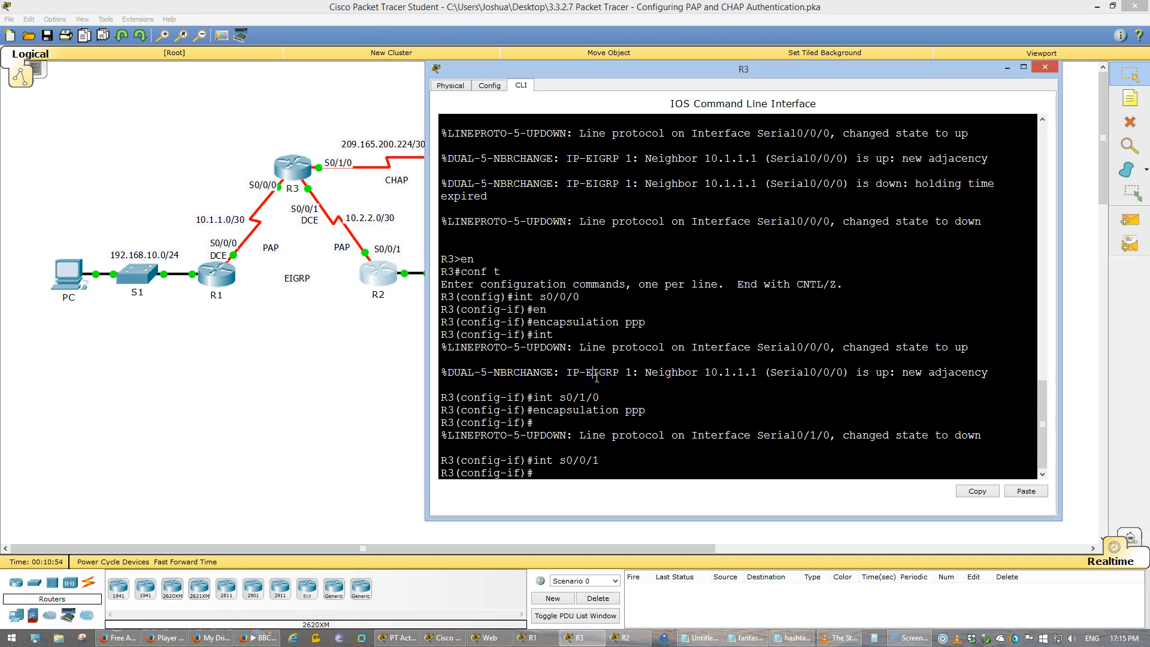
- Apply PPP encapsulation to R3's S0/0/1 interface
key(Up)
key(Up)
key(Return)
- Exit R3's interface configuration and save its running configuration with do wr
text(exi)
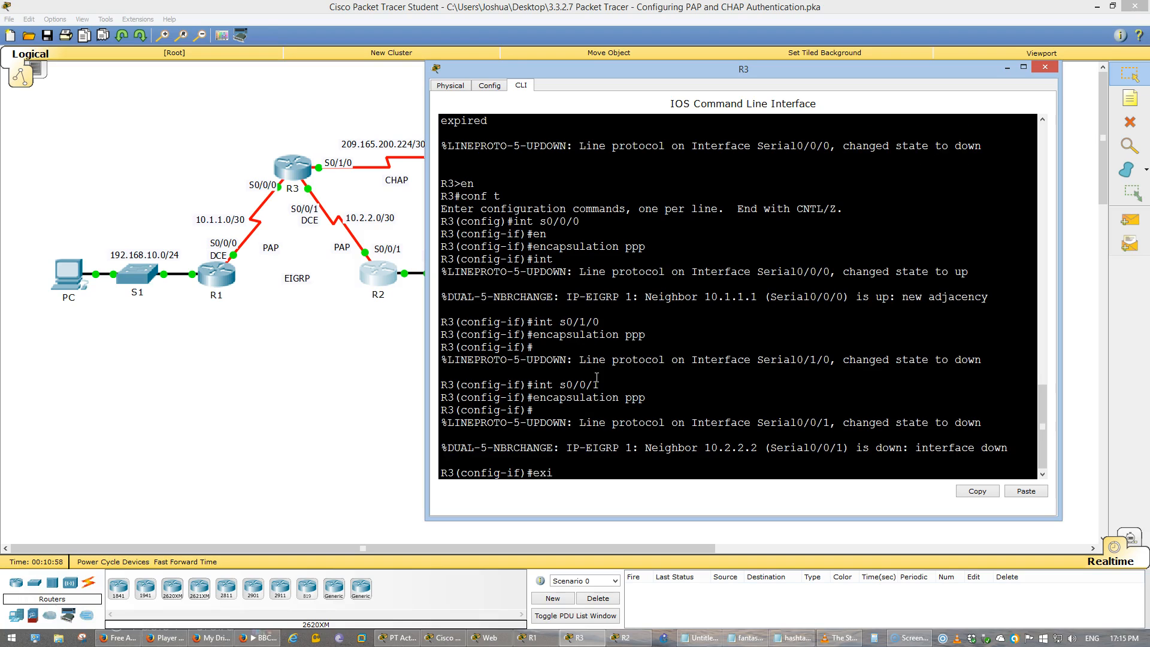
key(Return)
text(do wr)
key(Return)
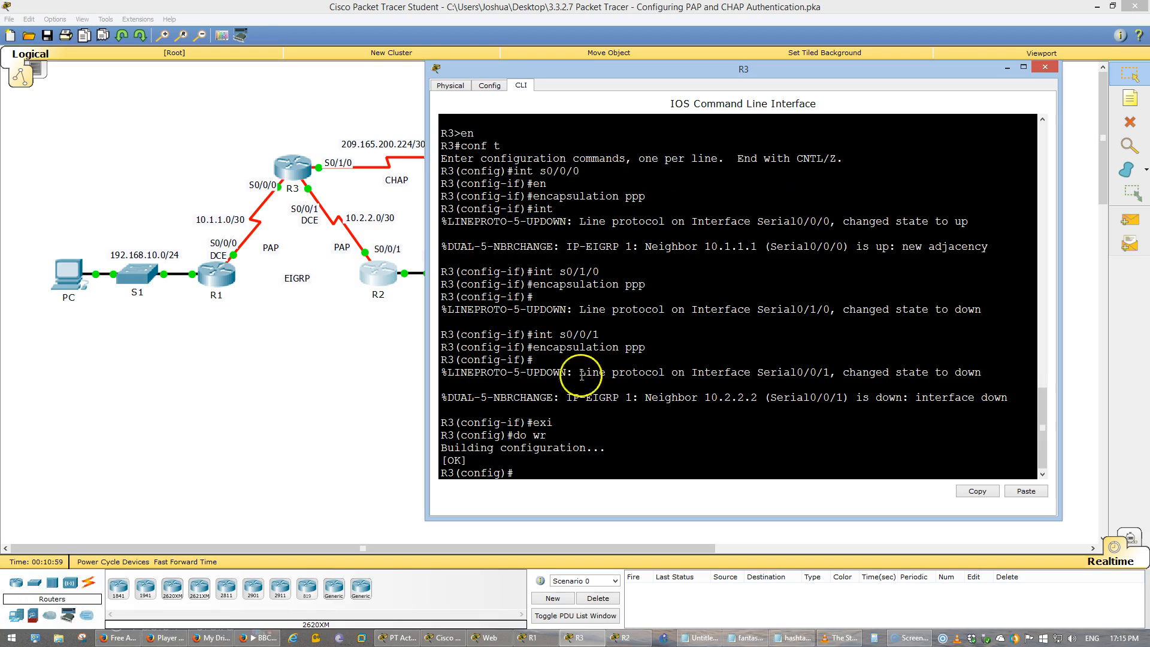
- Return to router R1's command line and save its running configuration with do wr
click(216, 280)
key(Return)
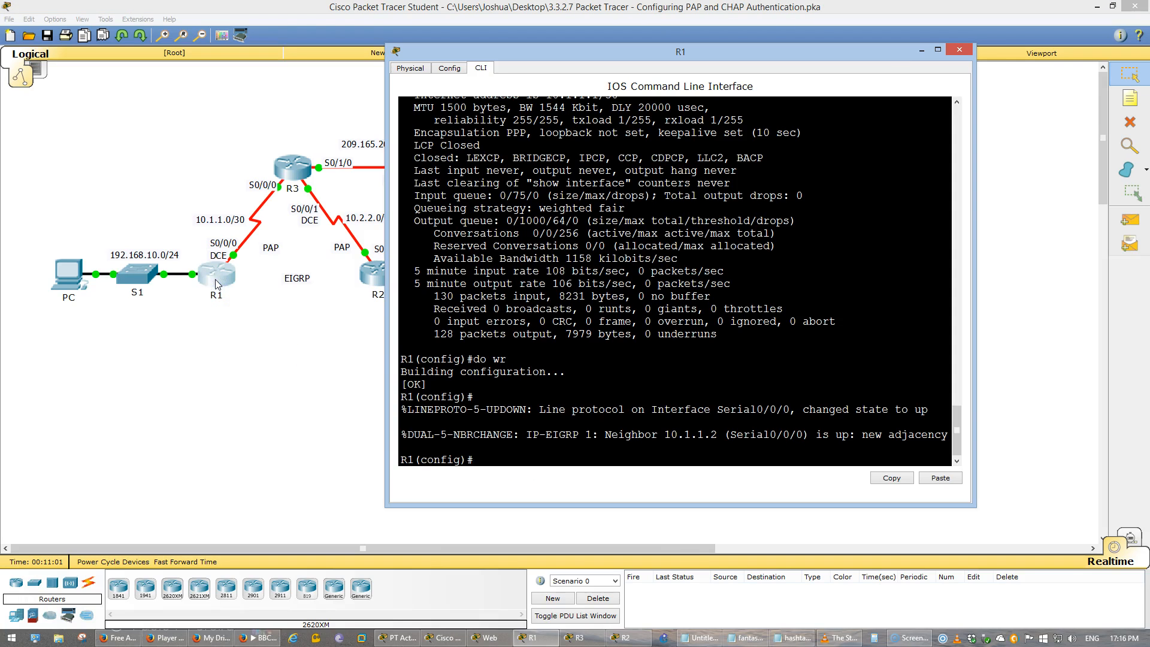
text(do wr)
key(Return)
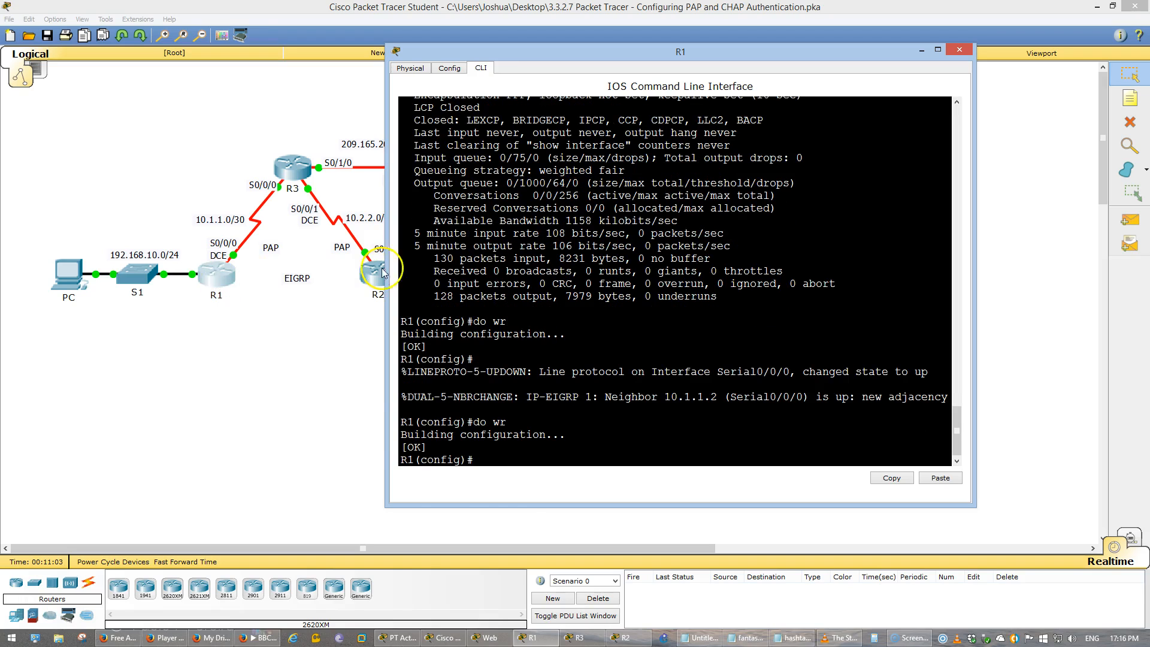
- Open the ISP router's command line inside the Internet cloud and widen its window
click(271, 345)
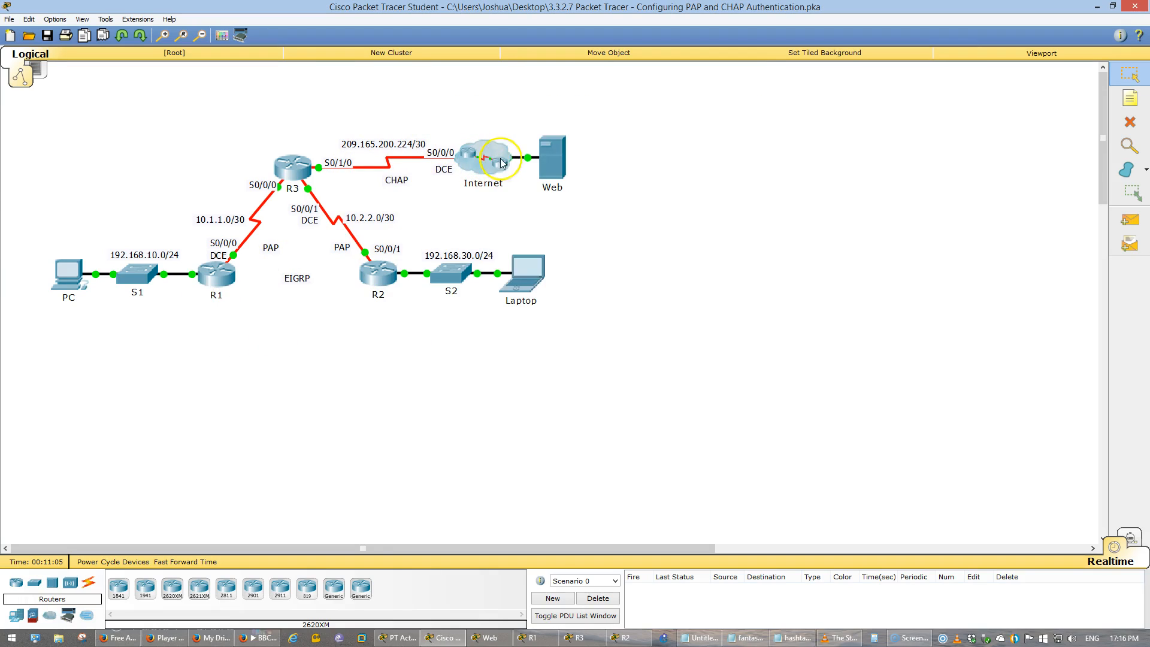
click(485, 168)
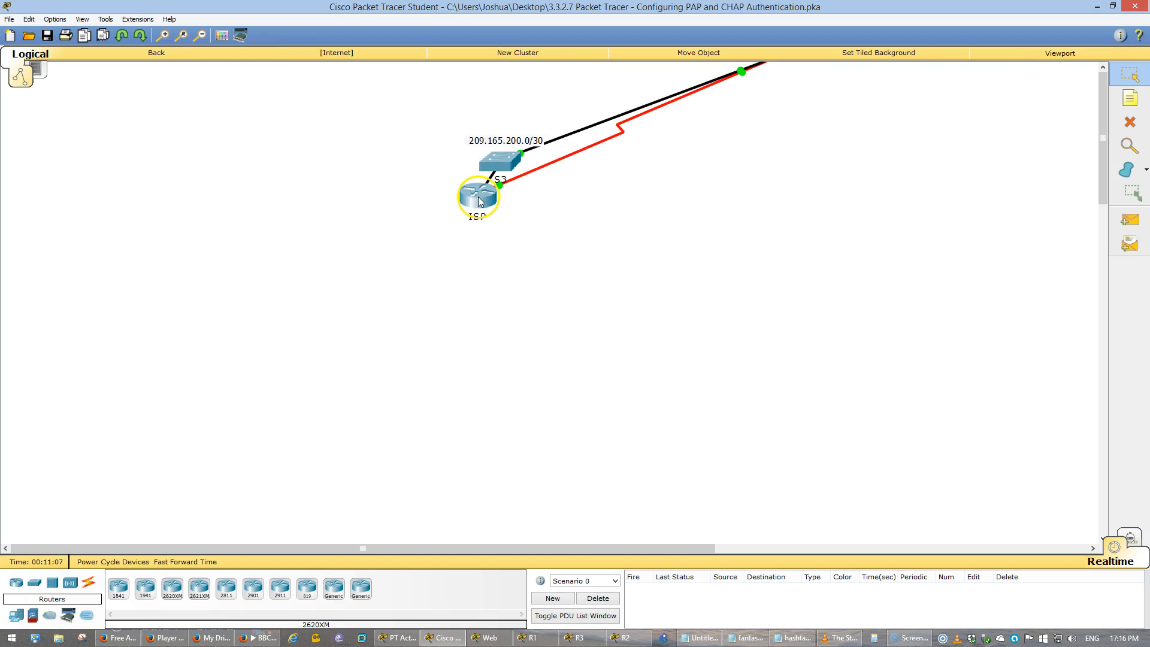
click(478, 198)
click(480, 188)
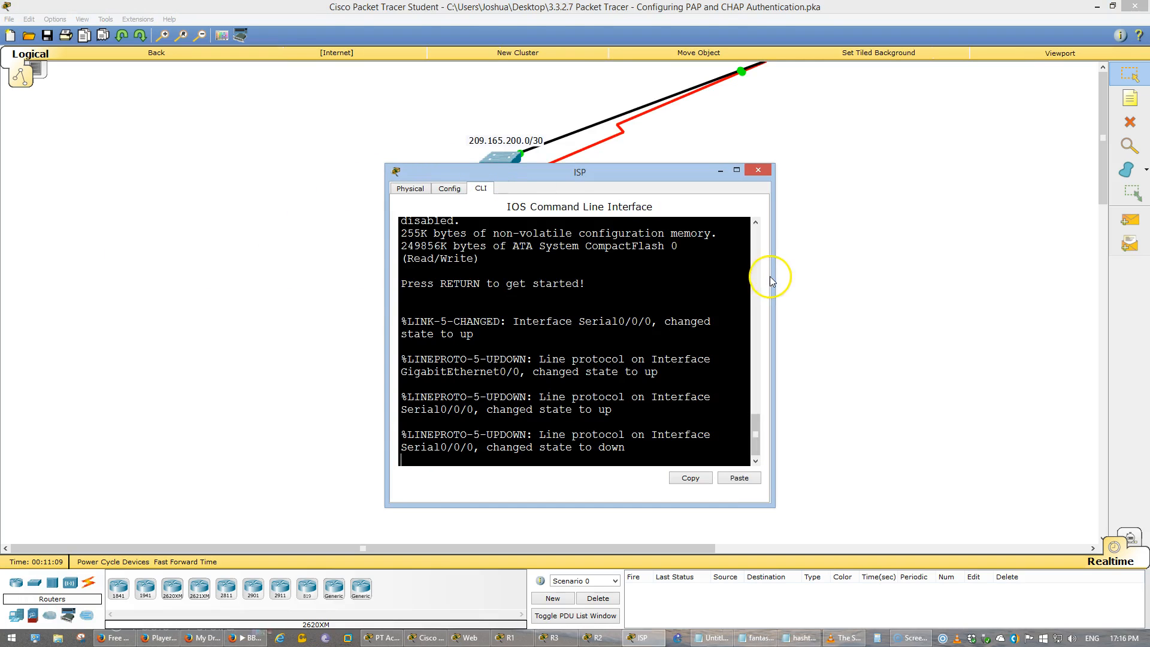
drag(772, 278, 933, 278)
drag(683, 331, 578, 328)
click(602, 322)
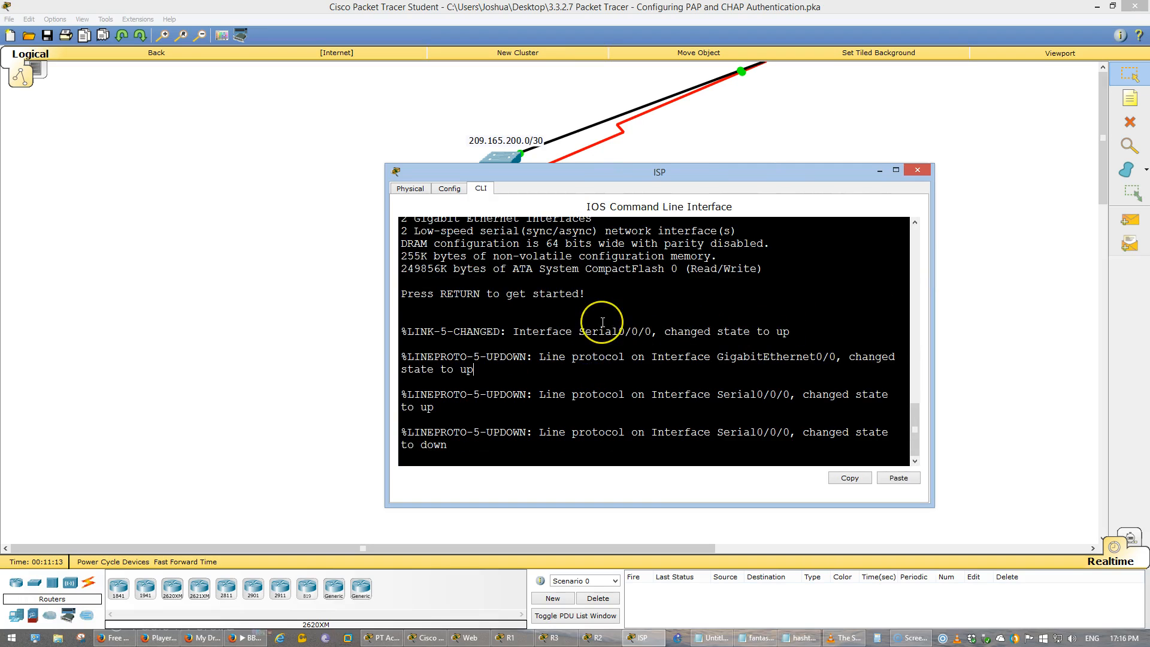
- Enter privileged mode and global configuration mode on the ISP router
key(Return)
text(en)
key(Return)
text(conf t)
key(Return)
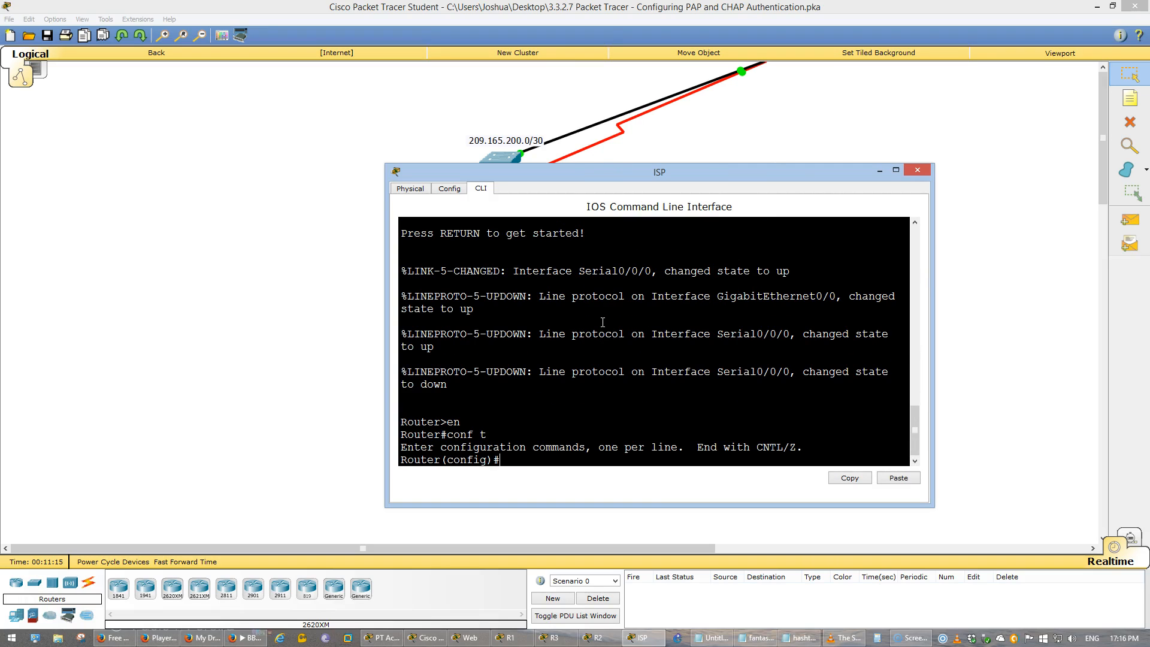
- List the ISP router's interfaces with do show ip int b and examine the serial interfaces
text(do show ip int b)
key(Return)
drag(526, 397, 416, 392)
click(556, 420)
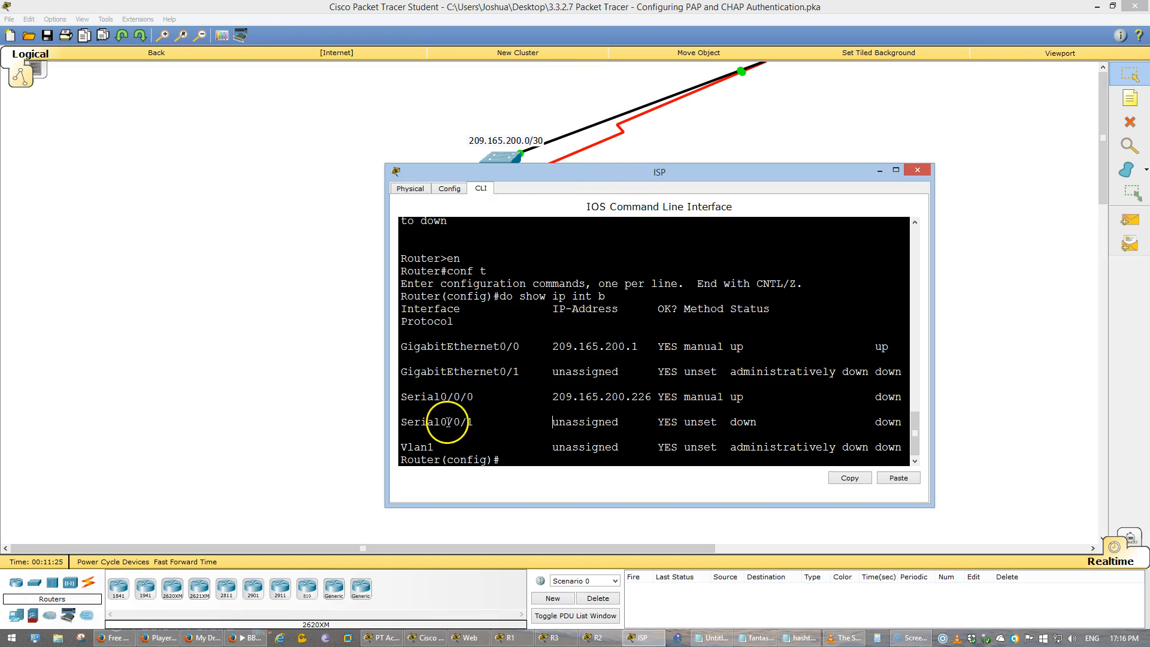
double_click(424, 459)
click(649, 416)
- Apply PPP encapsulation to the ISP router's S0/0/0 interface
key(Return)
text(int s0/0/0)
key(Return)
text(en)
key(Tab)
text(ppp)
key(Return)
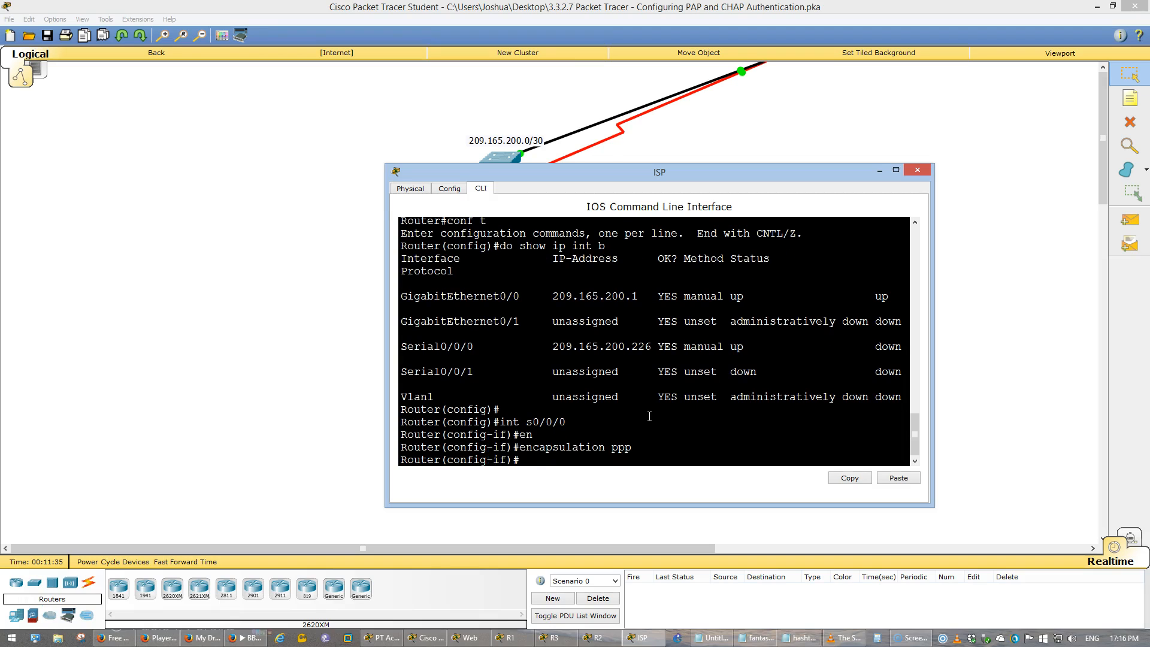
- Exit the interface configuration and set the router's hostname to ISP
text(exit)
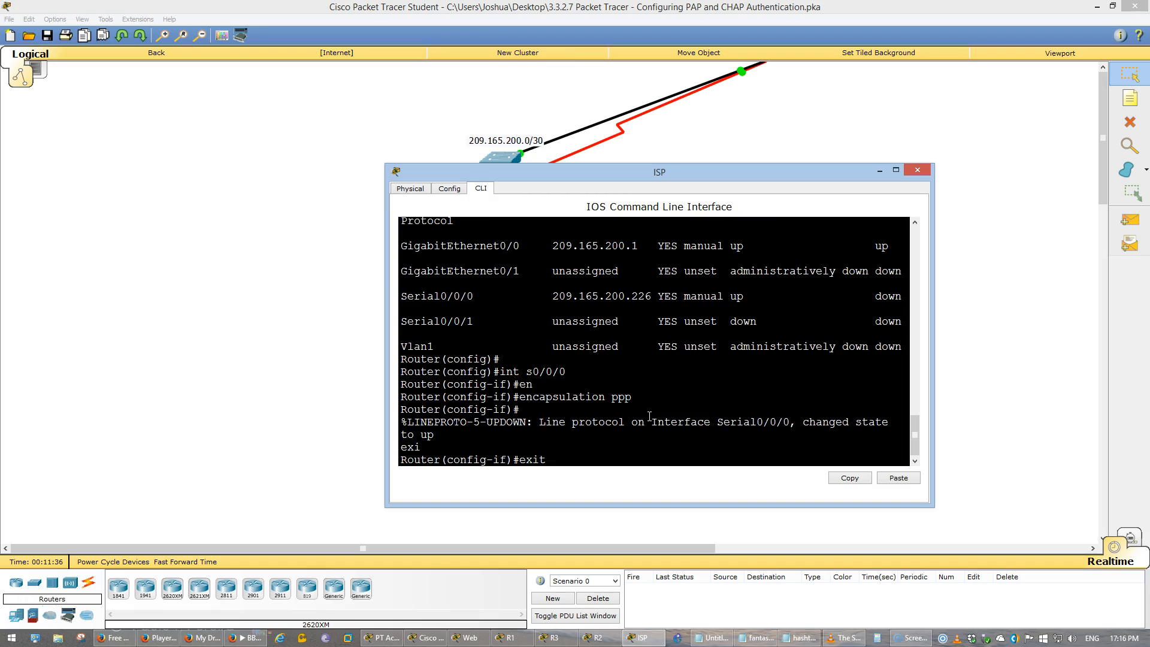
key(Return)
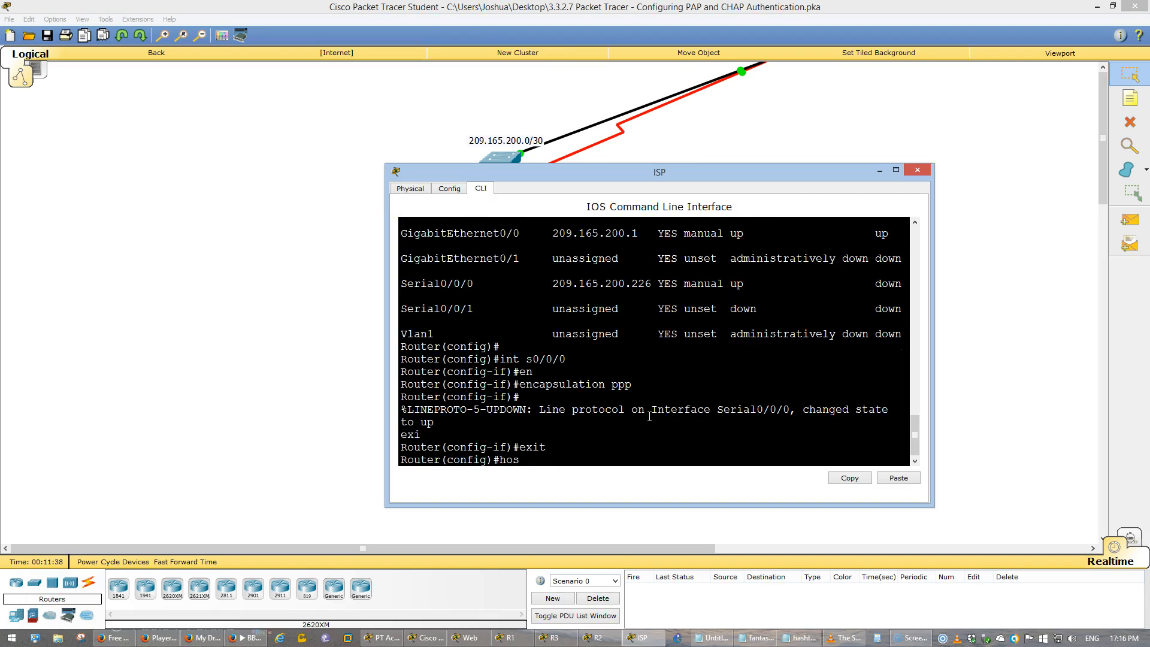
text(hos)
key(Tab)
key(Return)
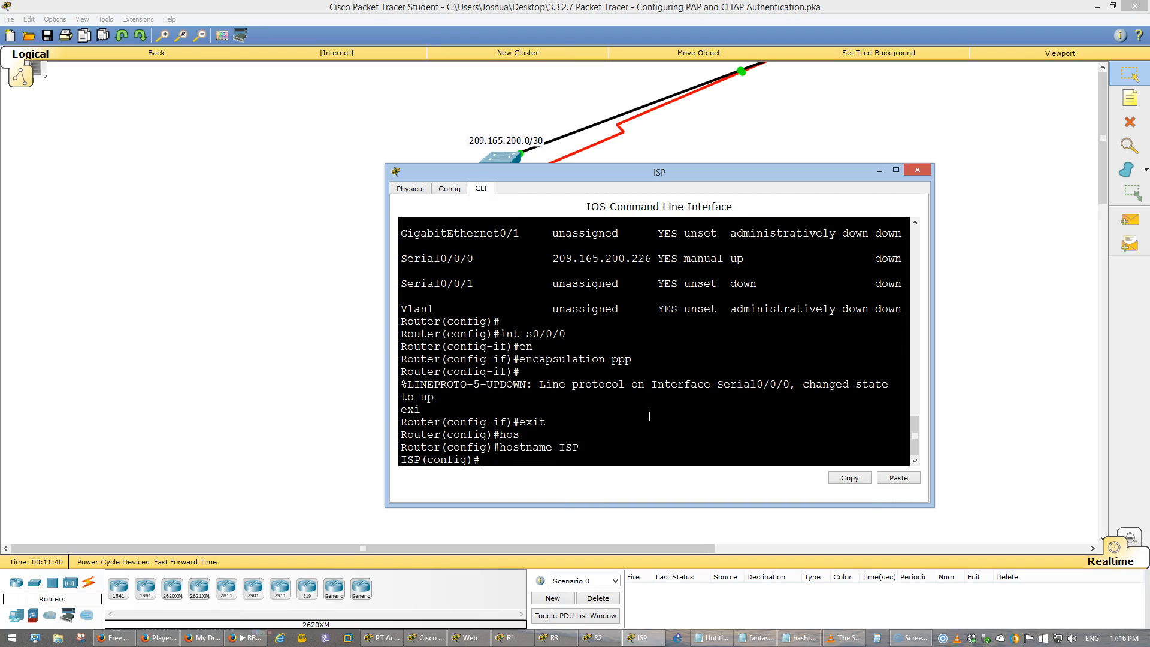
- Save ISP's running configuration with do wr and leave the Internet cloud for the root topology
text(do wr)
key(Return)
click(184, 128)
click(143, 53)
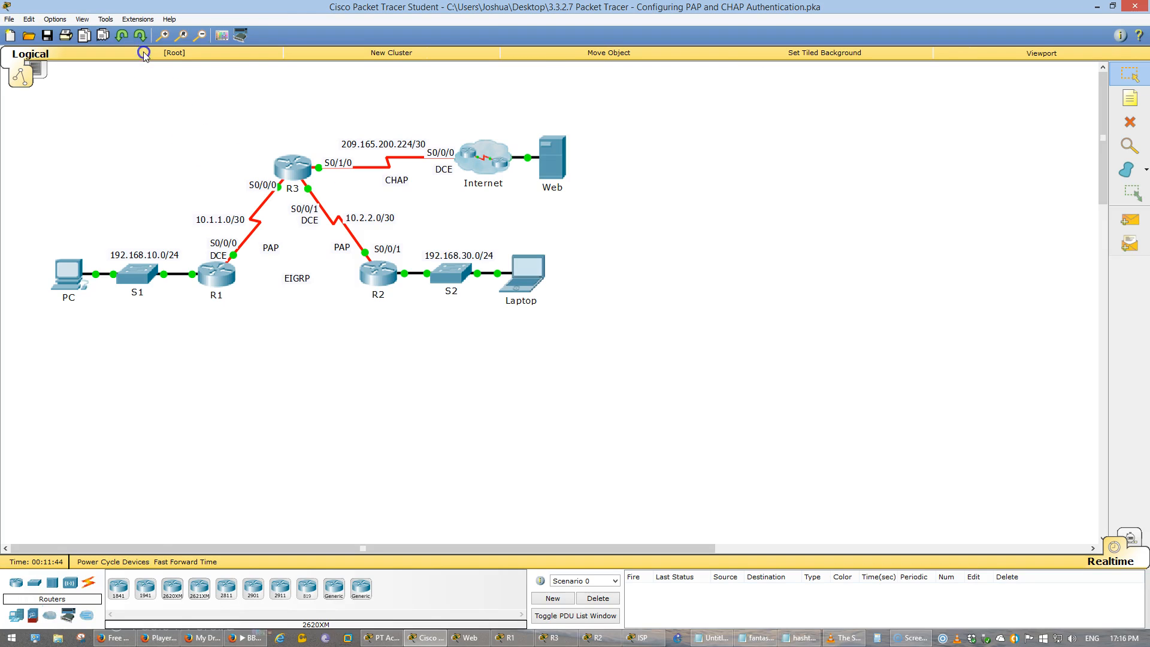
- Review the web server connectivity test and the Part 3 authentication tasks in the activity instructions
click(367, 638)
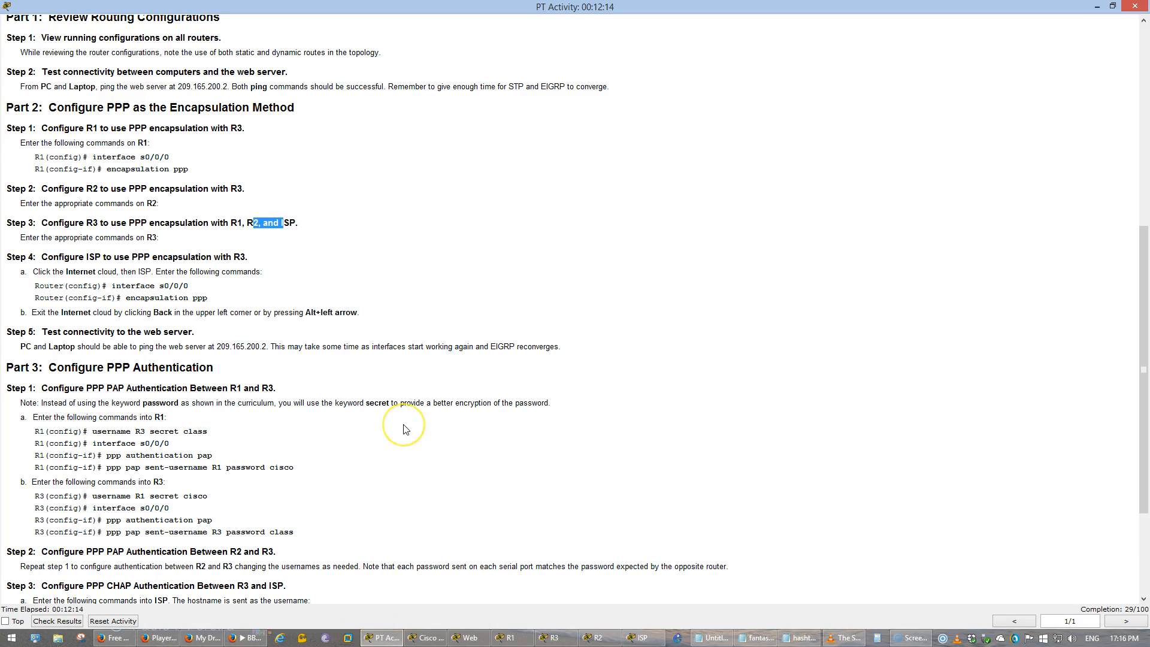
click(287, 356)
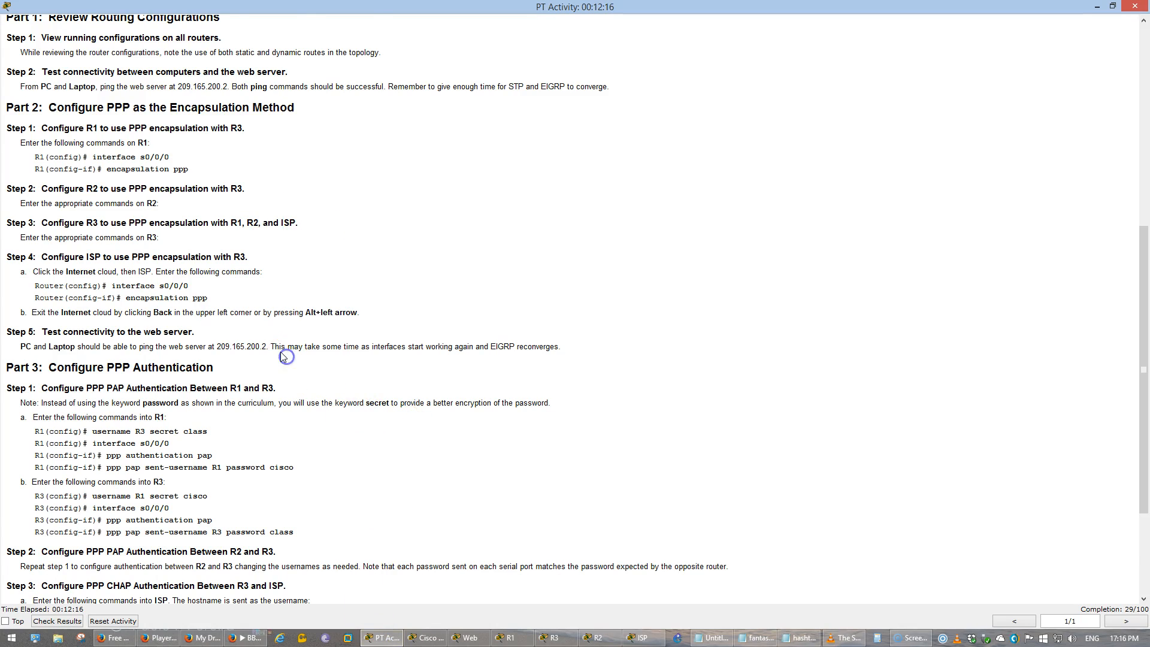
scroll(284, 356, down, 1)
scroll(283, 355, down, 1)
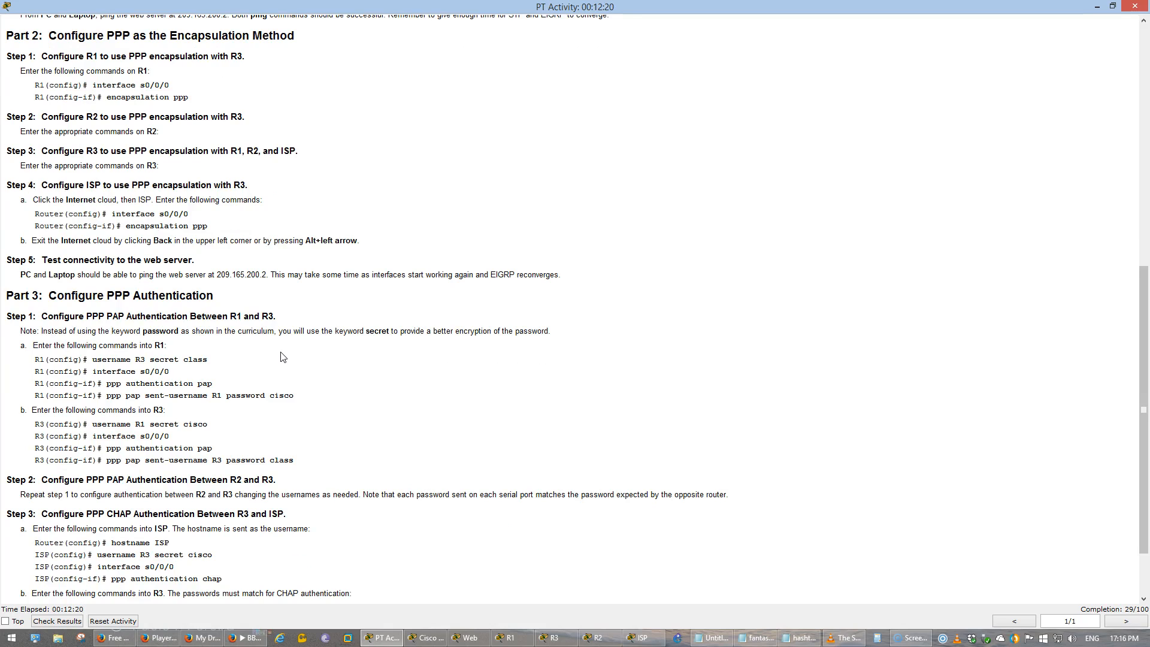
click(429, 638)
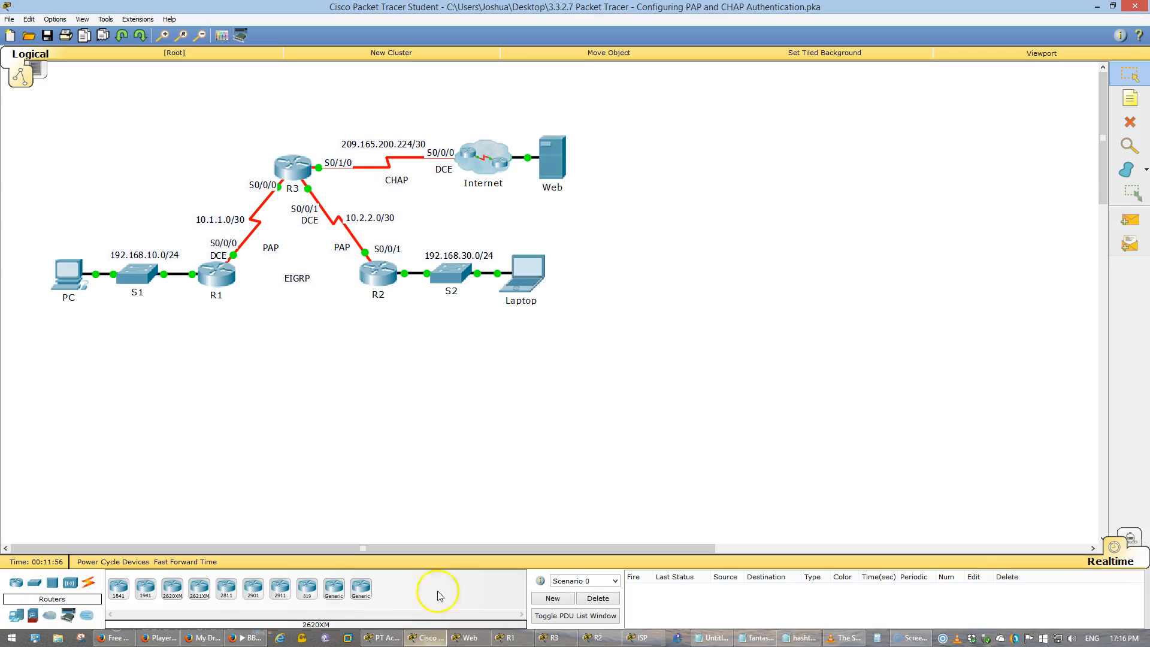
- Check the Web server's IP configuration and ping 209.165.200.2 from the PC's Command Prompt
click(60, 311)
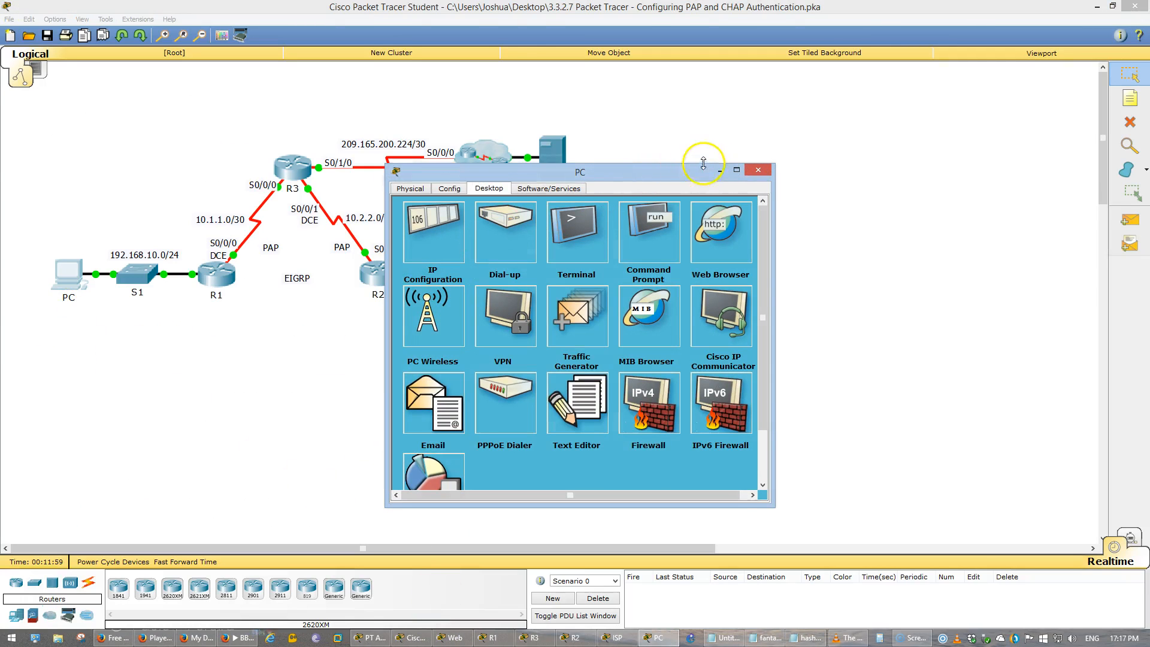
drag(628, 171, 835, 208)
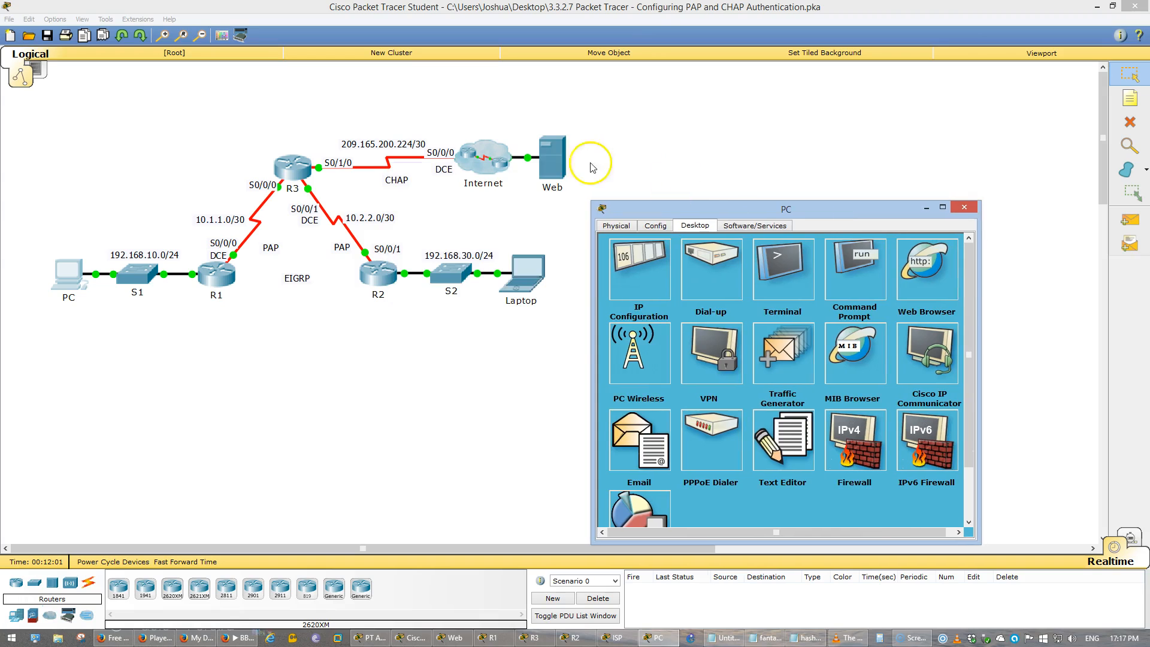
click(560, 161)
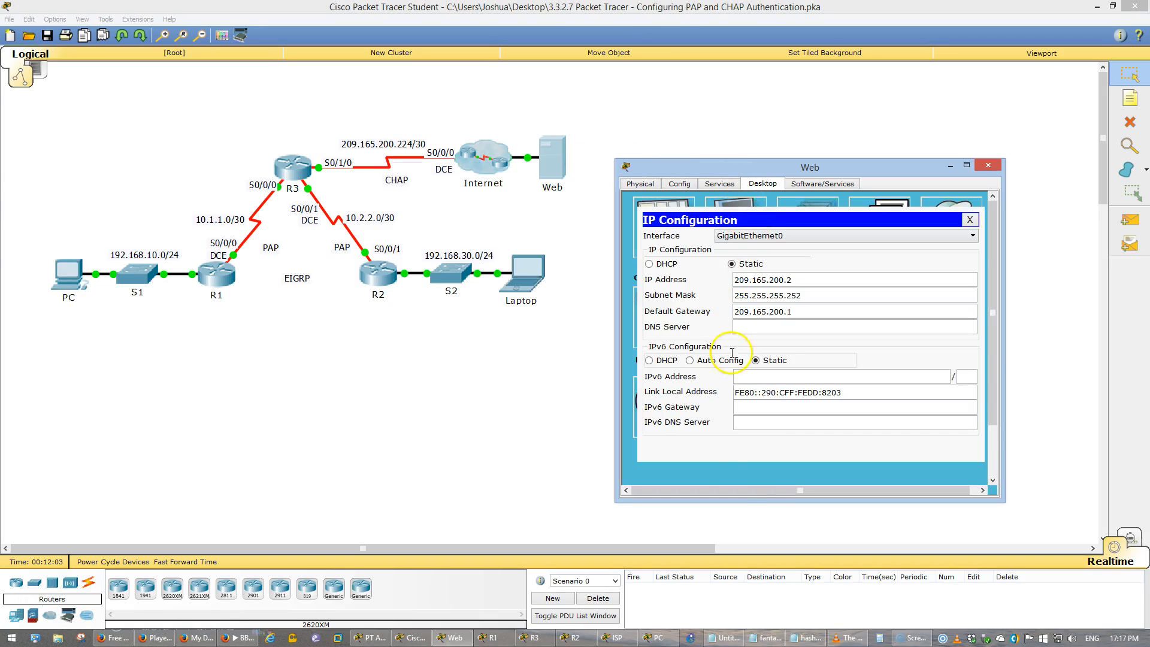
click(656, 637)
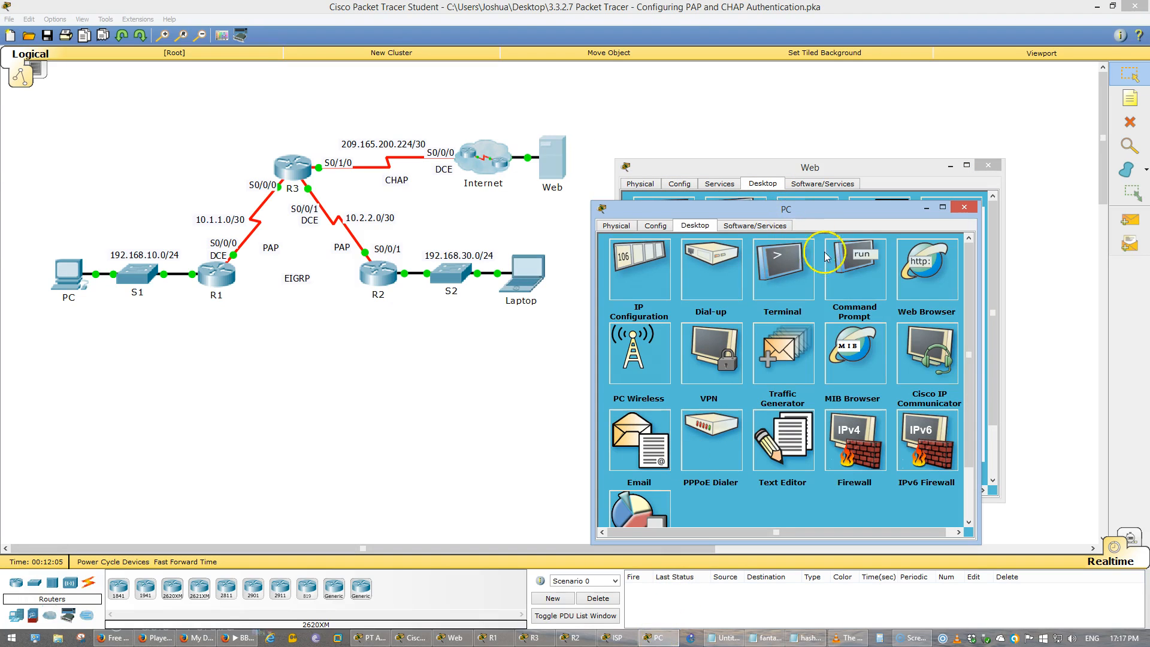
click(825, 256)
key(Up)
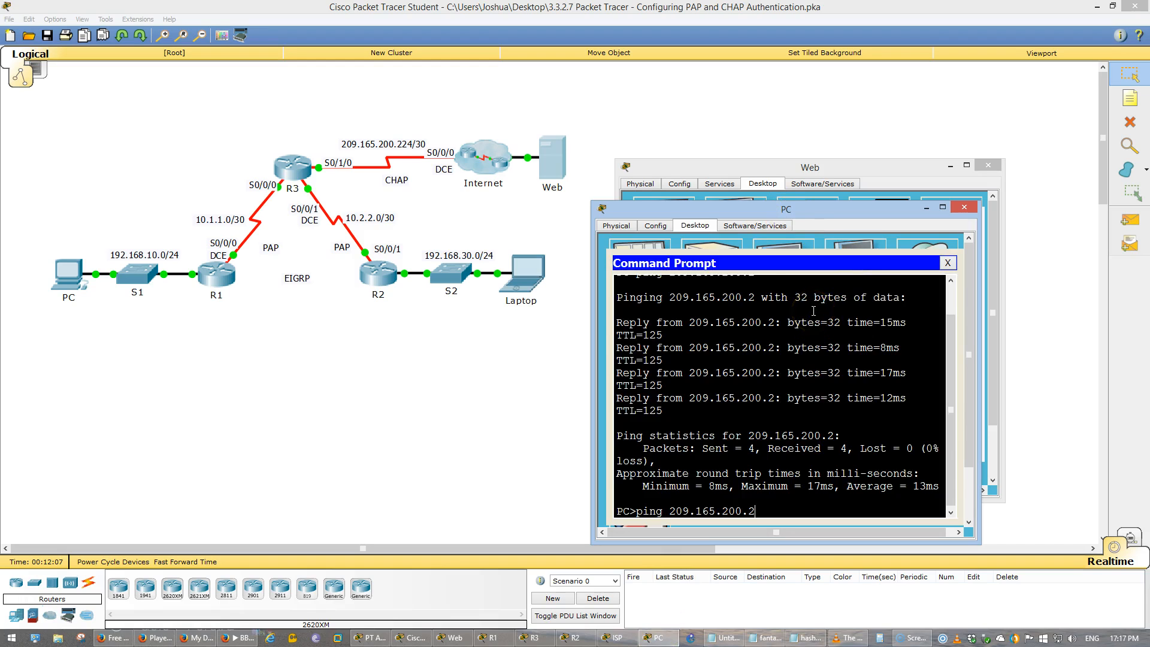
key(Return)
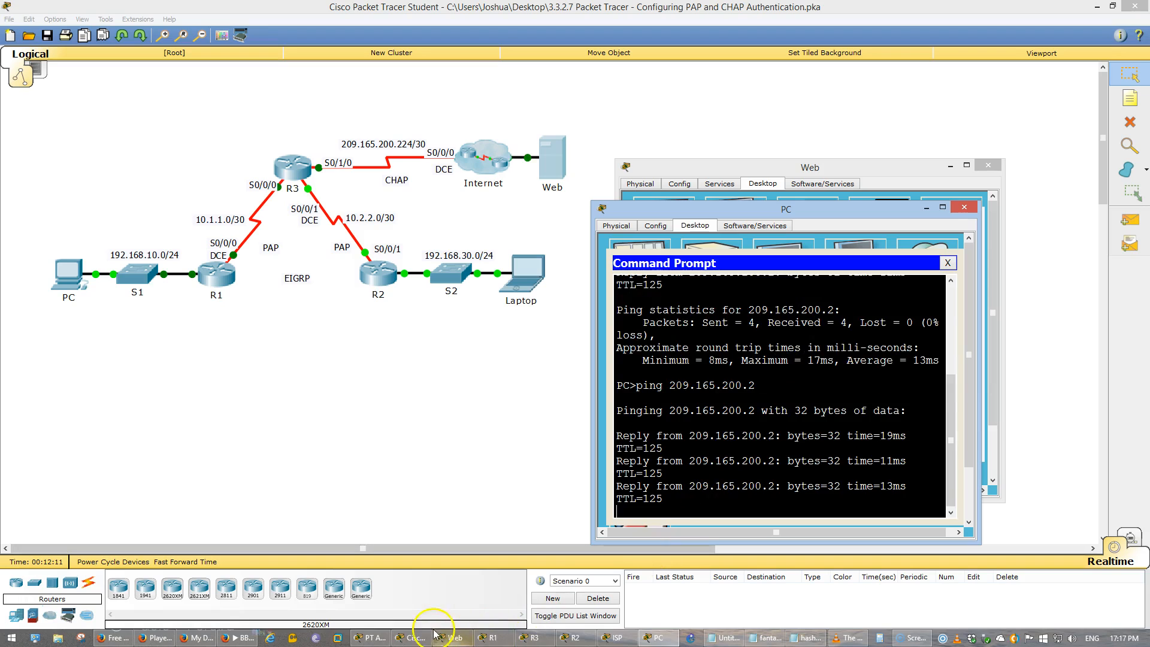
- Ping 209.165.200.2 twice from the Laptop's Command Prompt and consult the activity instructions
click(522, 277)
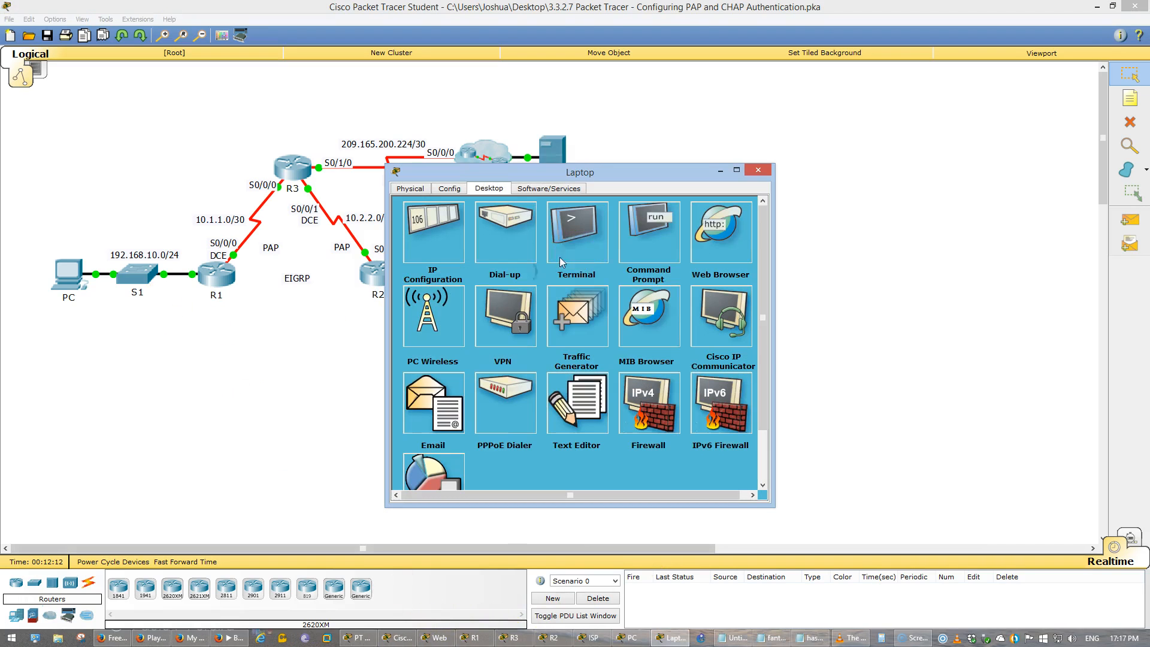
click(618, 243)
key(Up)
key(Return)
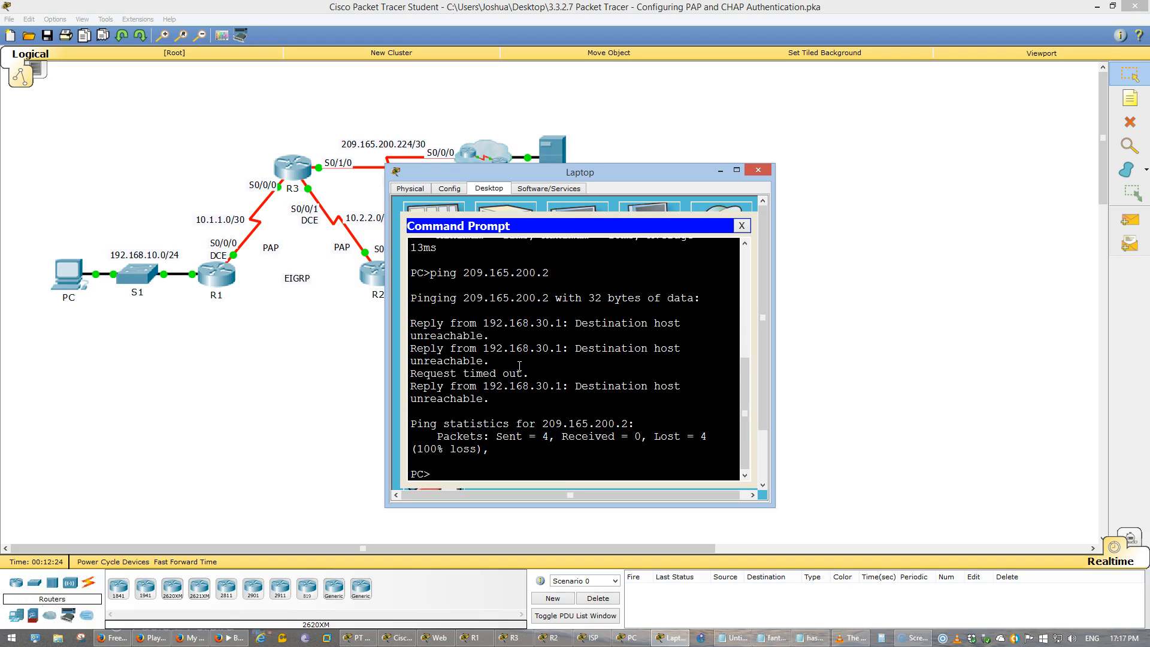
key(Up)
key(Return)
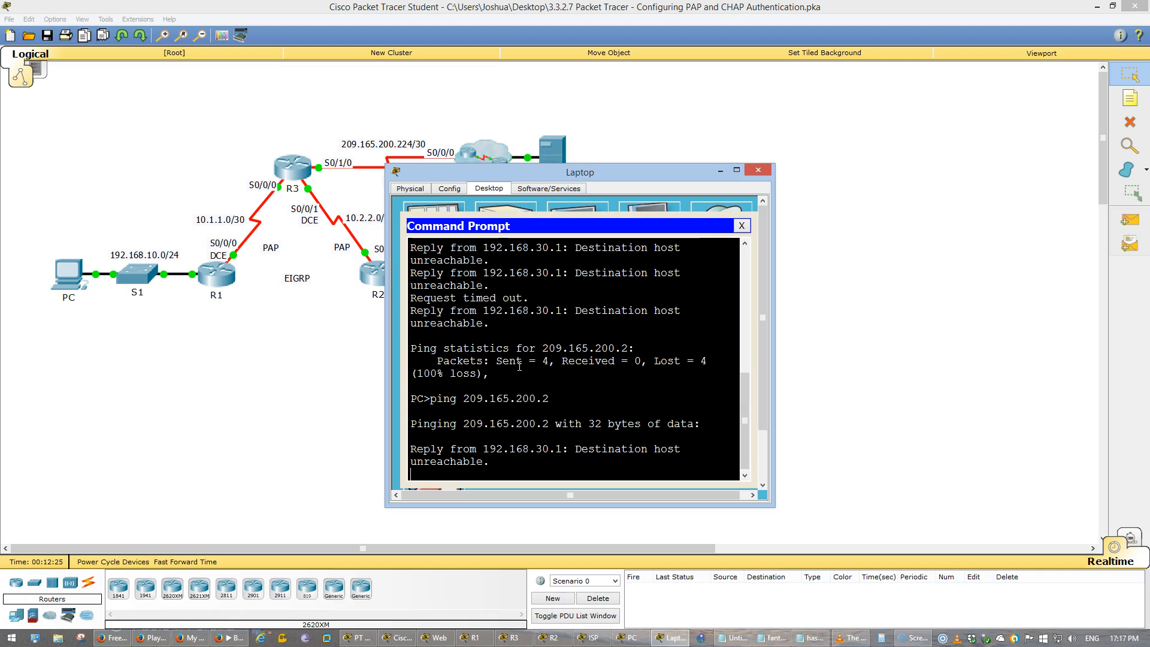
click(352, 637)
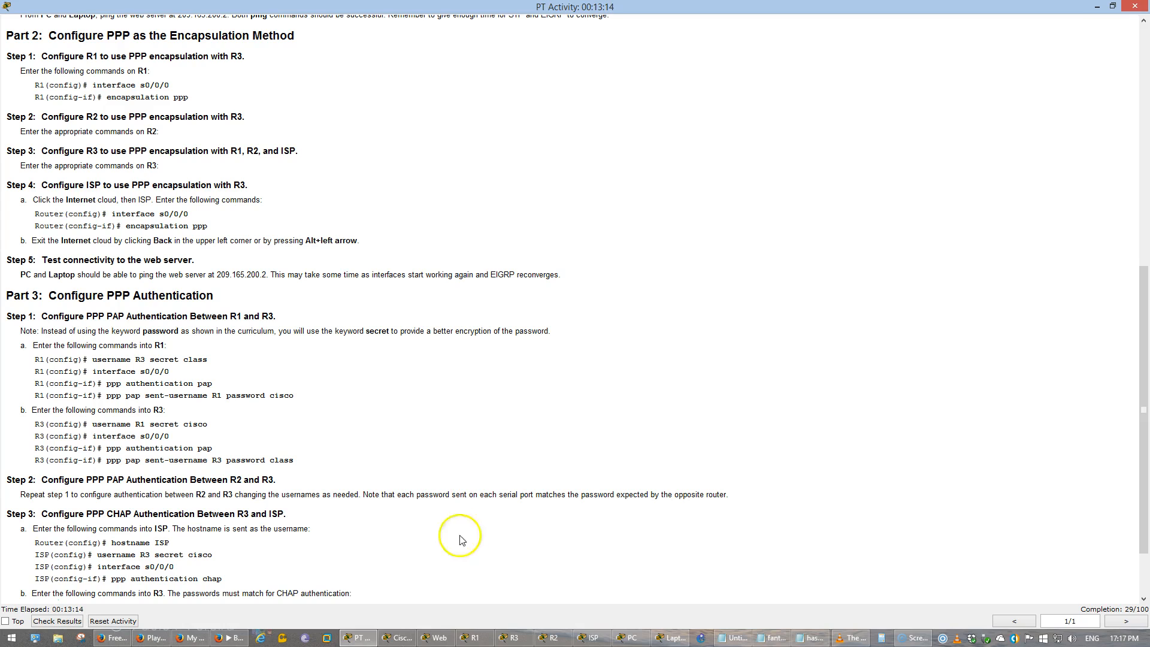
click(361, 638)
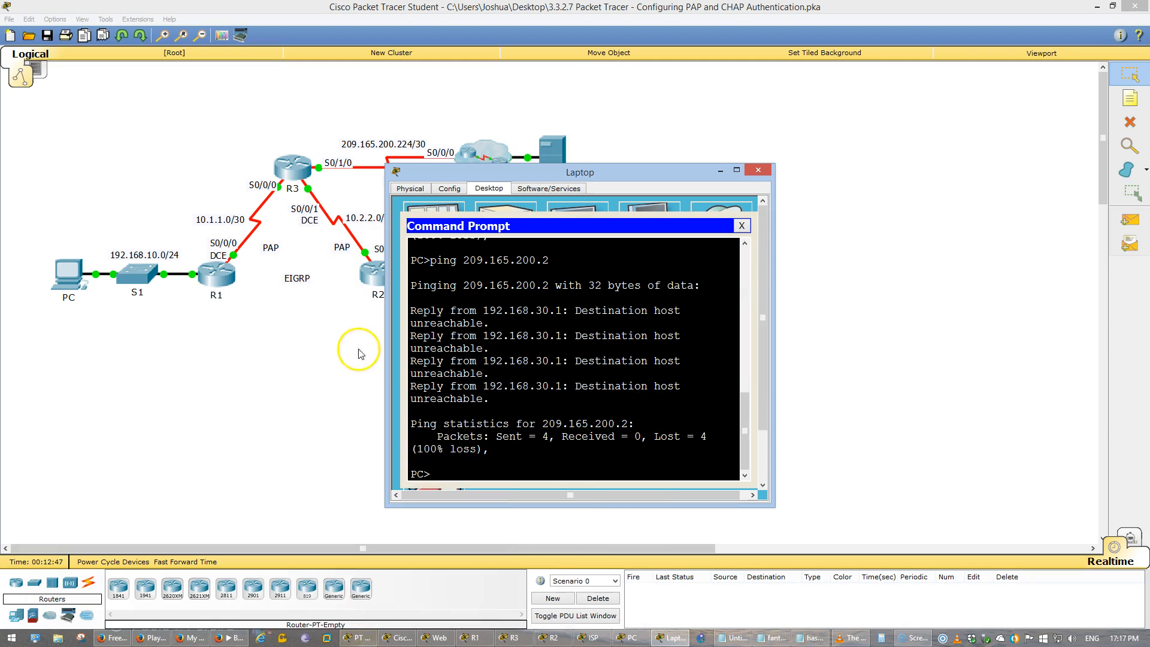
- Open router R2's command line and enlarge its window
click(372, 272)
click(489, 190)
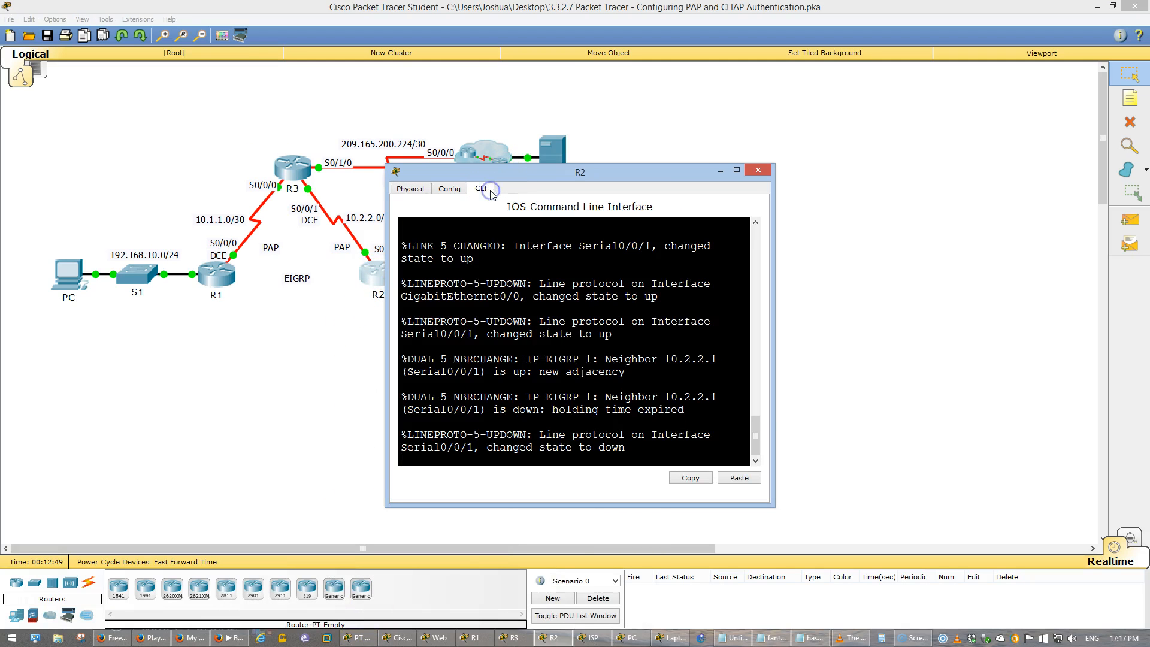
drag(773, 267, 1027, 267)
click(785, 162)
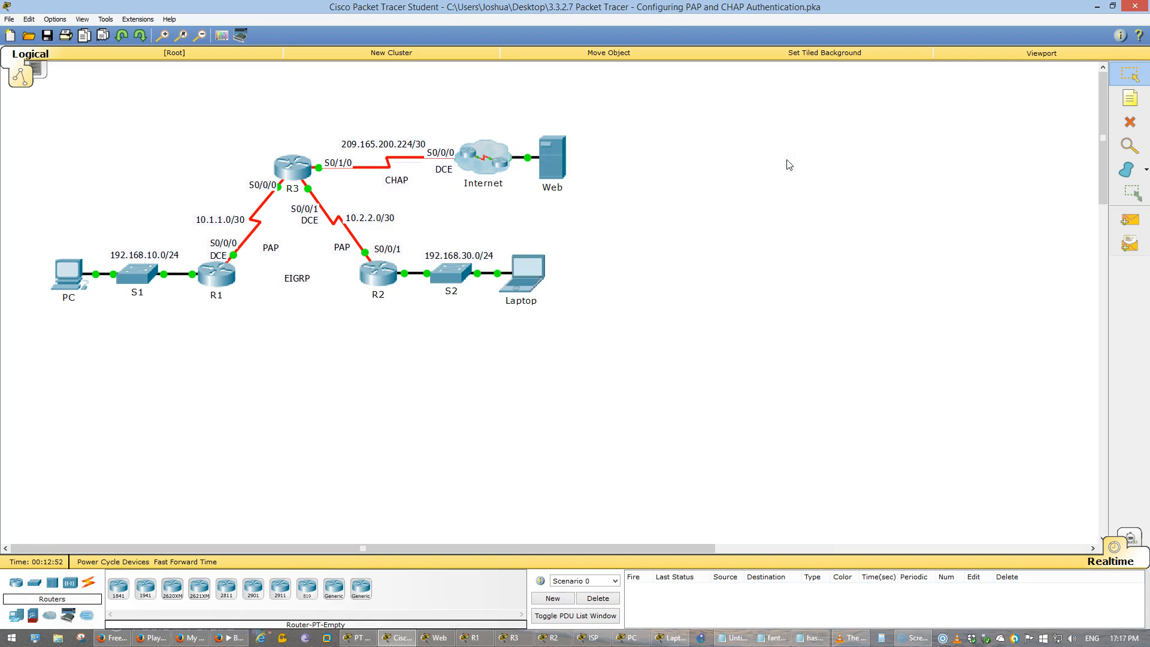
key(alt+Tab)
drag(785, 161, 781, 109)
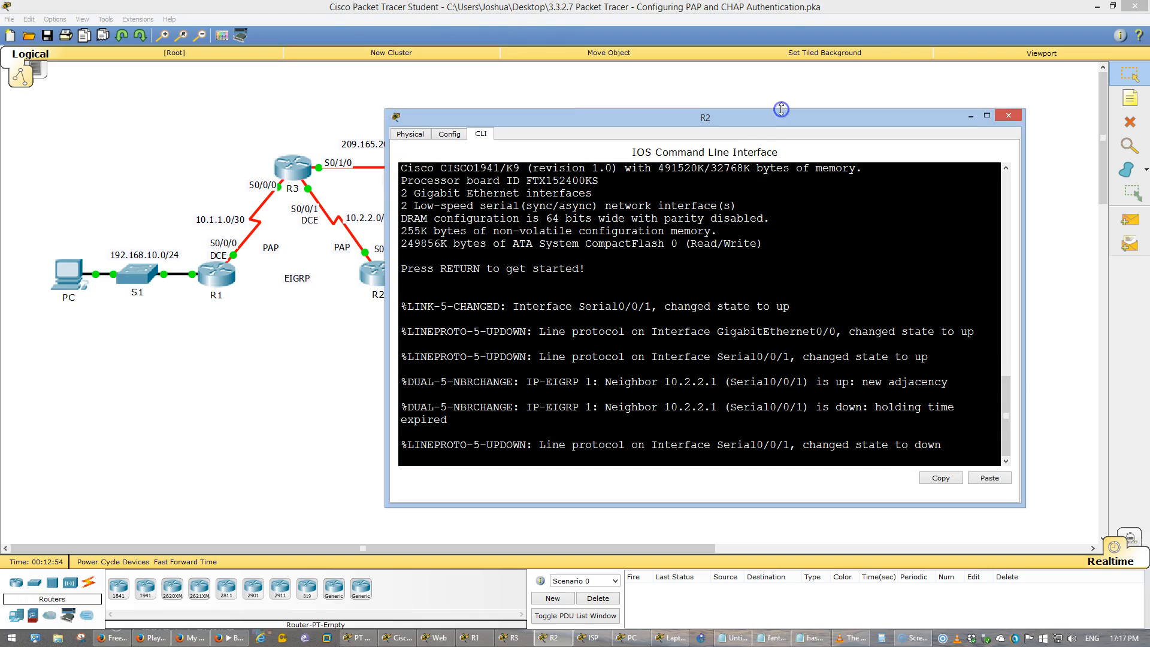
- Enter privileged mode and global configuration mode on R2
key(Return)
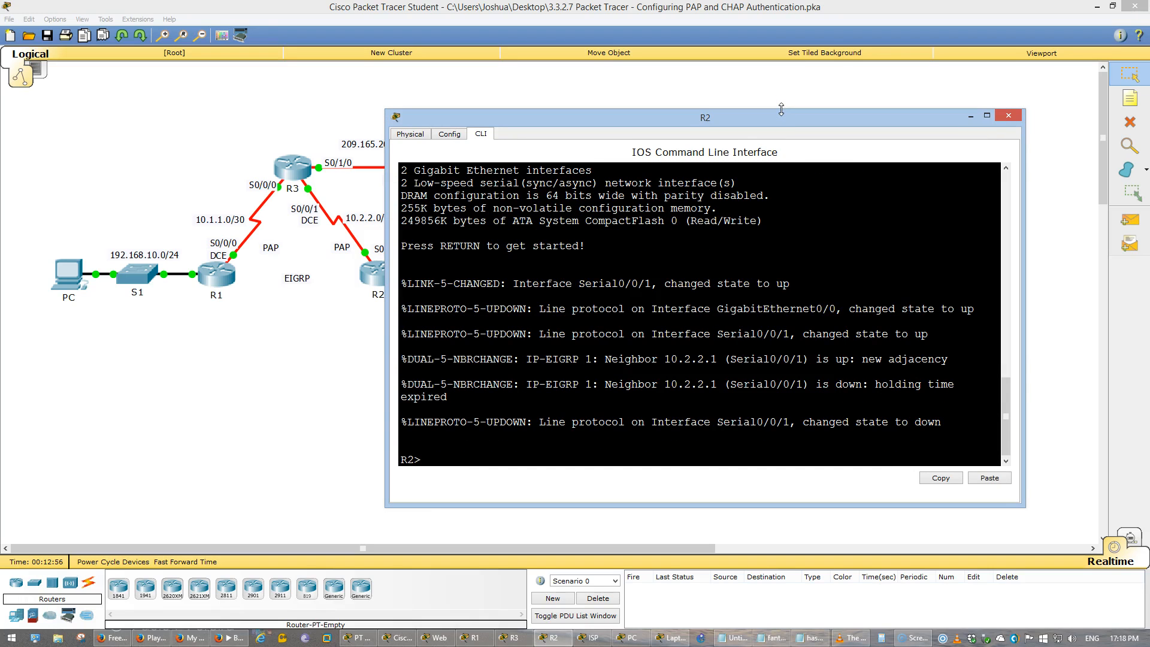
text(en)
key(Return)
text(conf t)
key(Return)
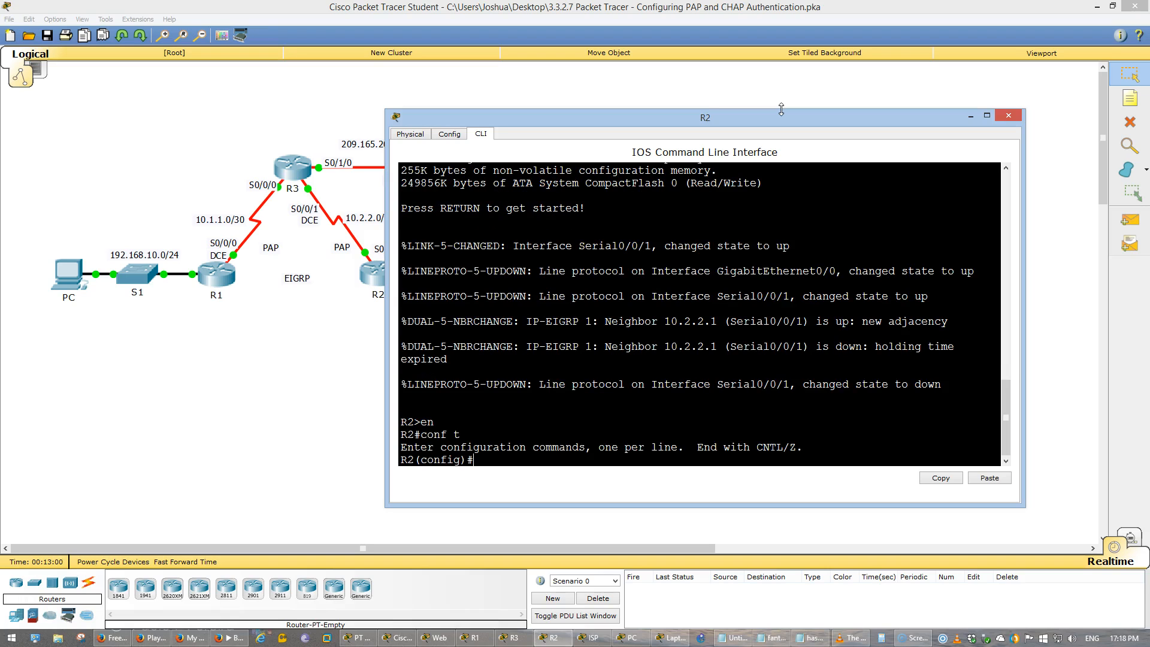
- Move R2's window clear of the topology and apply PPP encapsulation to R2's S0/0/1 interface
text(int)
drag(831, 113, 911, 107)
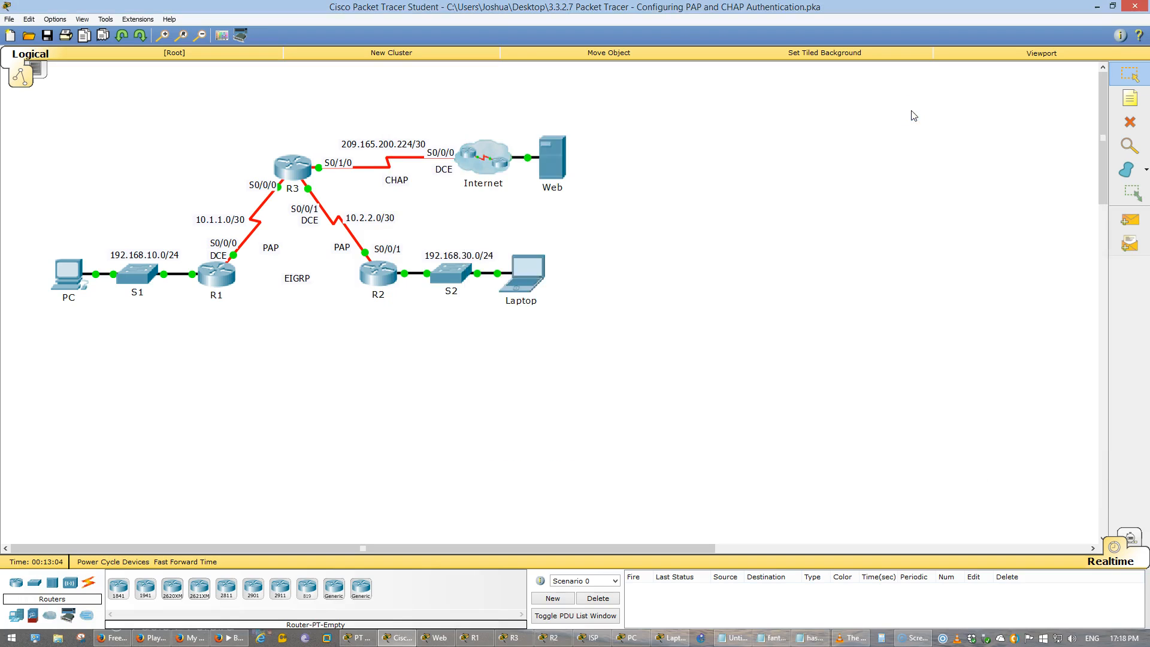
text(s0/0/1)
key(Return)
text(en)
key(Tab)
text(ppp)
key(Return)
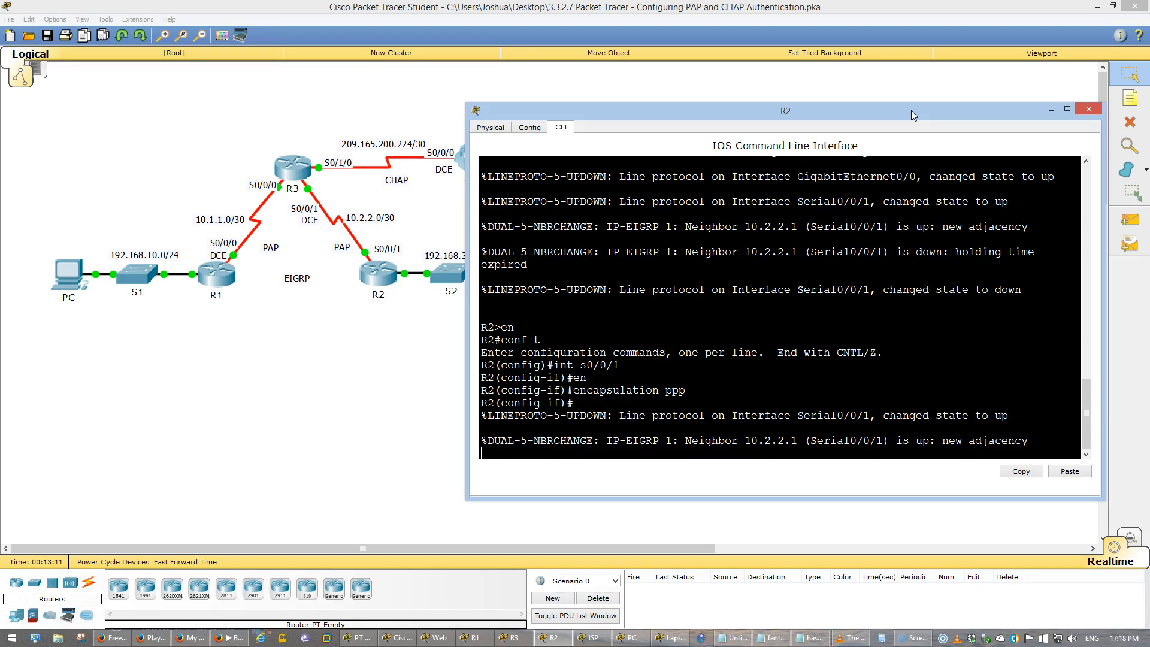
- Leave interface configuration mode on R2 and save its running configuration
text(exi)
key(Return)
text(do wr)
key(Return)
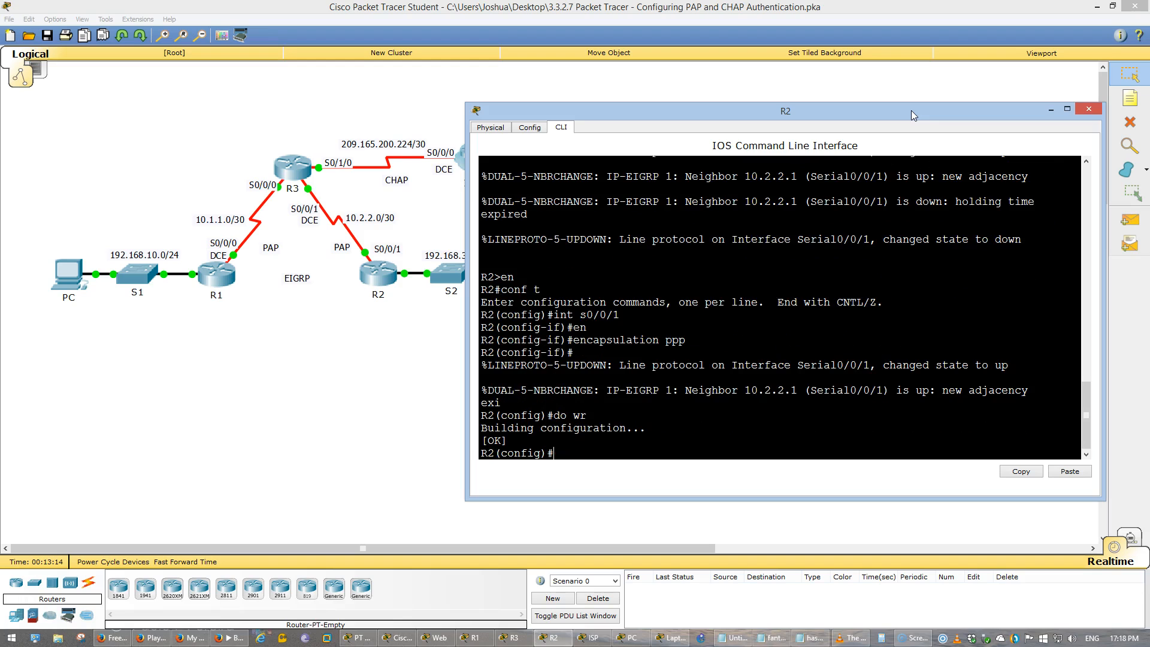
- Ping the web server at 209.165.200.2 again from the Laptop's Command Prompt
click(430, 330)
key(Up)
key(Return)
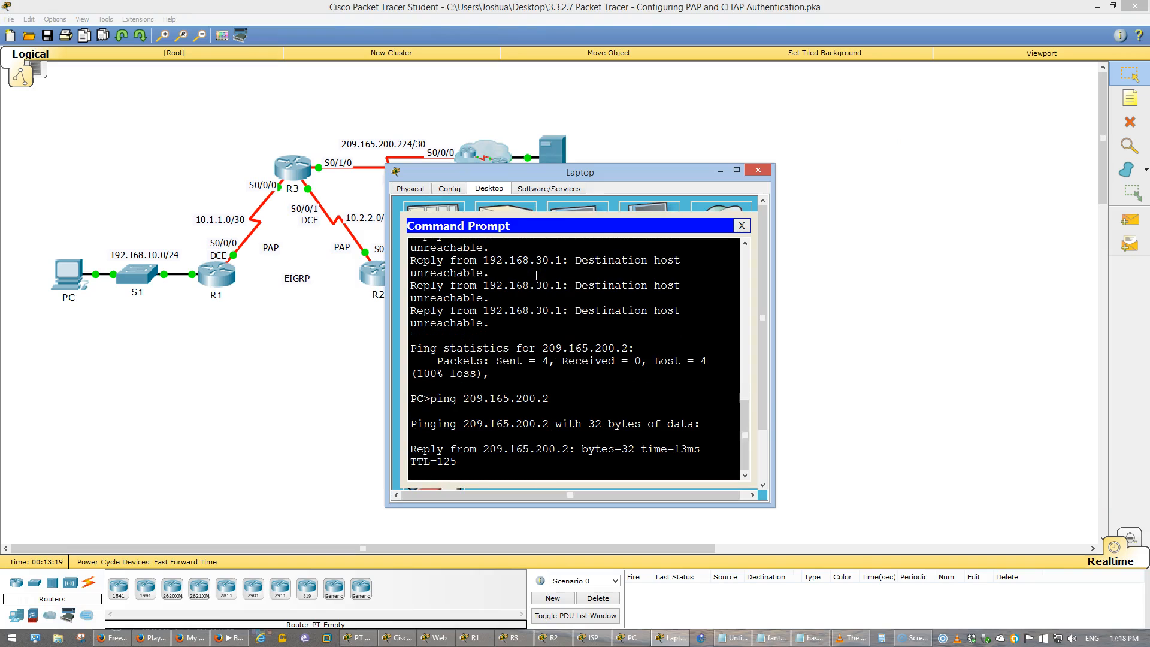
- Read Part 3 Step 1 of the activity instructions, examining how the R3 username and secret are defined on R1
click(358, 639)
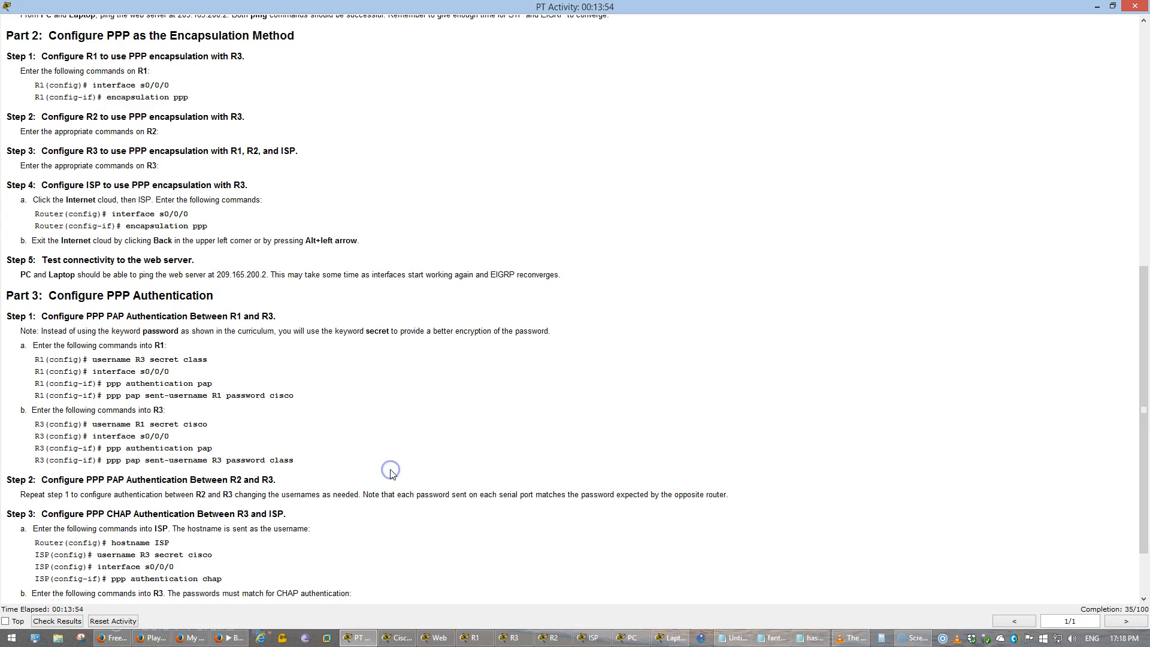
scroll(391, 473, down, 2)
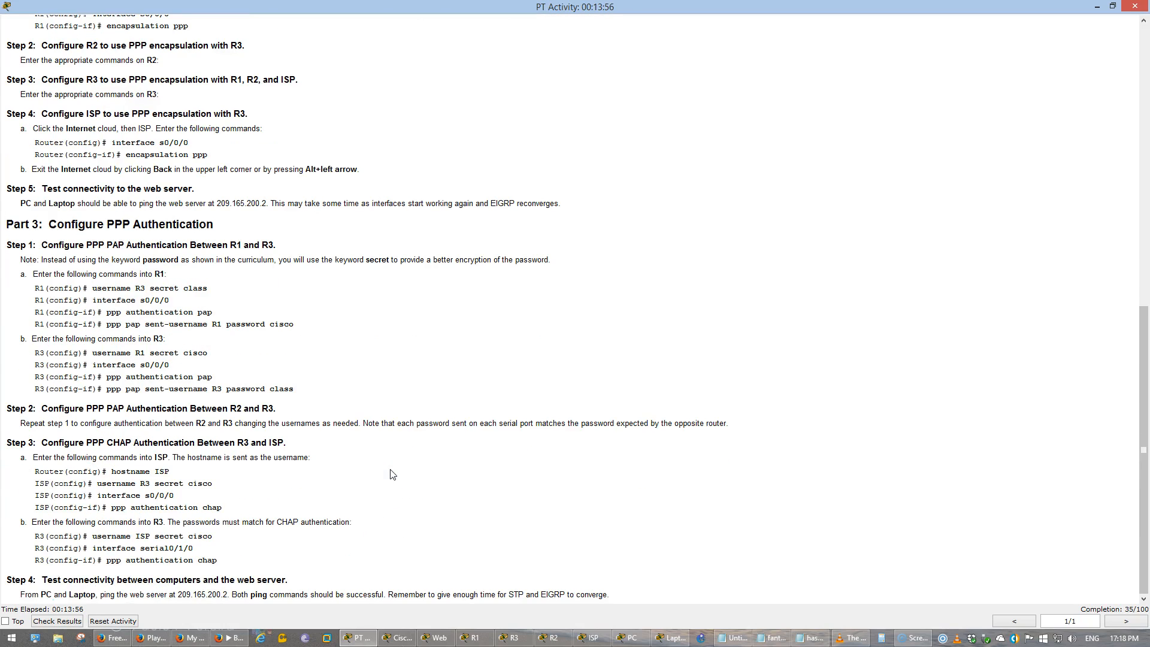
drag(45, 224, 231, 219)
click(207, 259)
drag(79, 244, 276, 242)
click(135, 316)
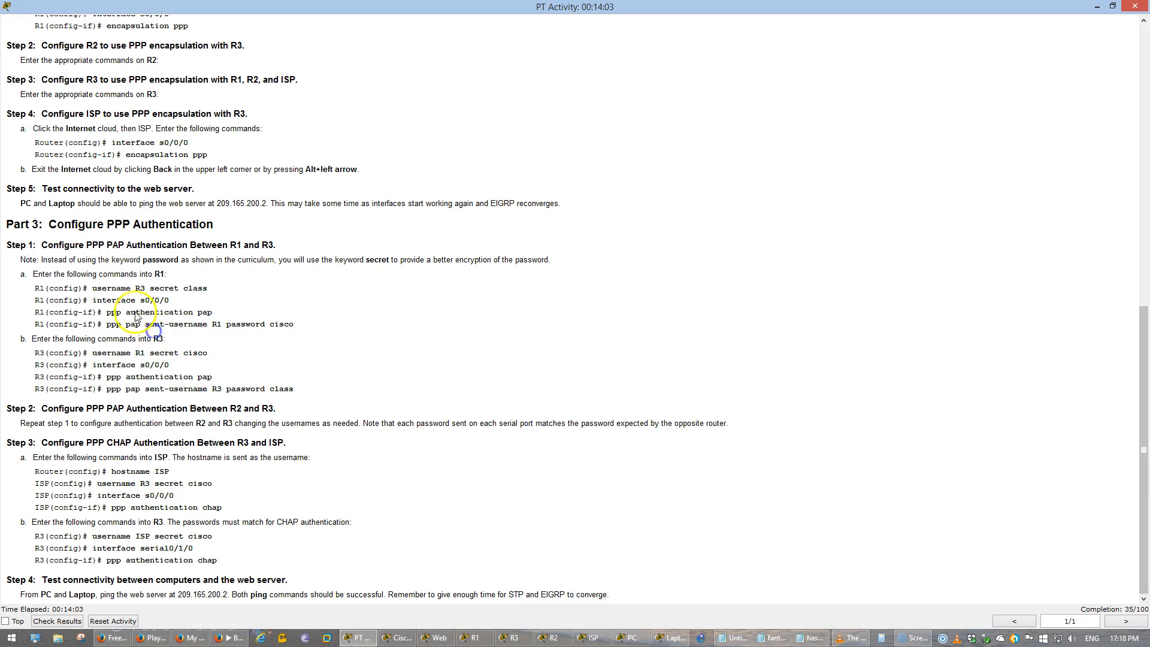
drag(92, 288, 144, 284)
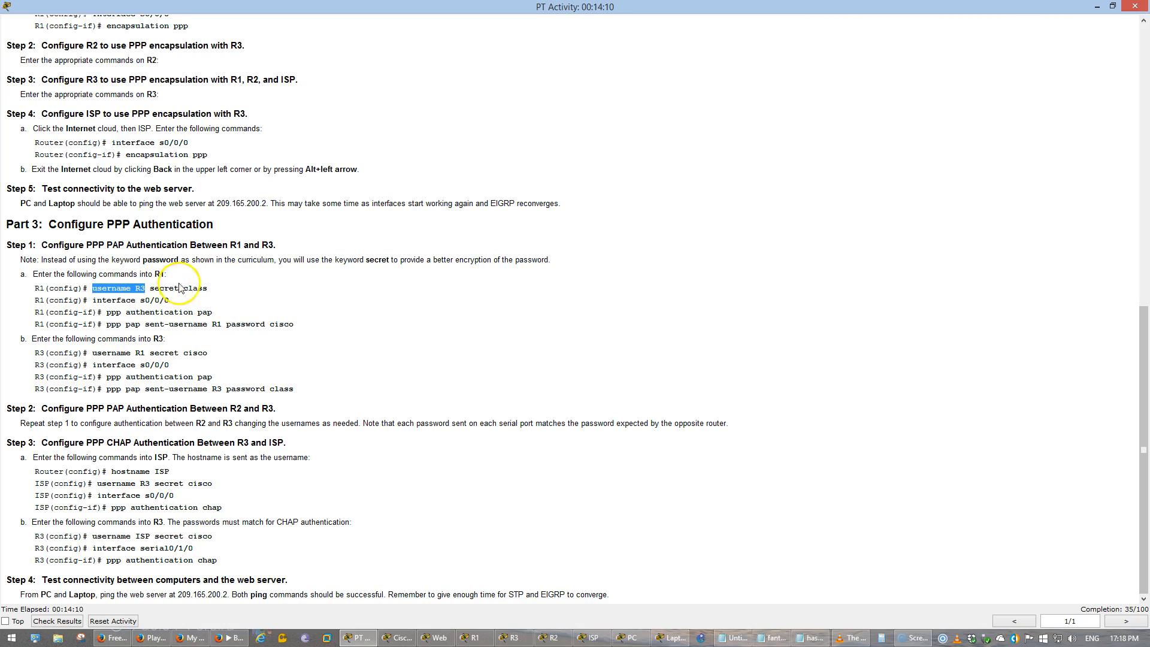
drag(49, 286, 28, 286)
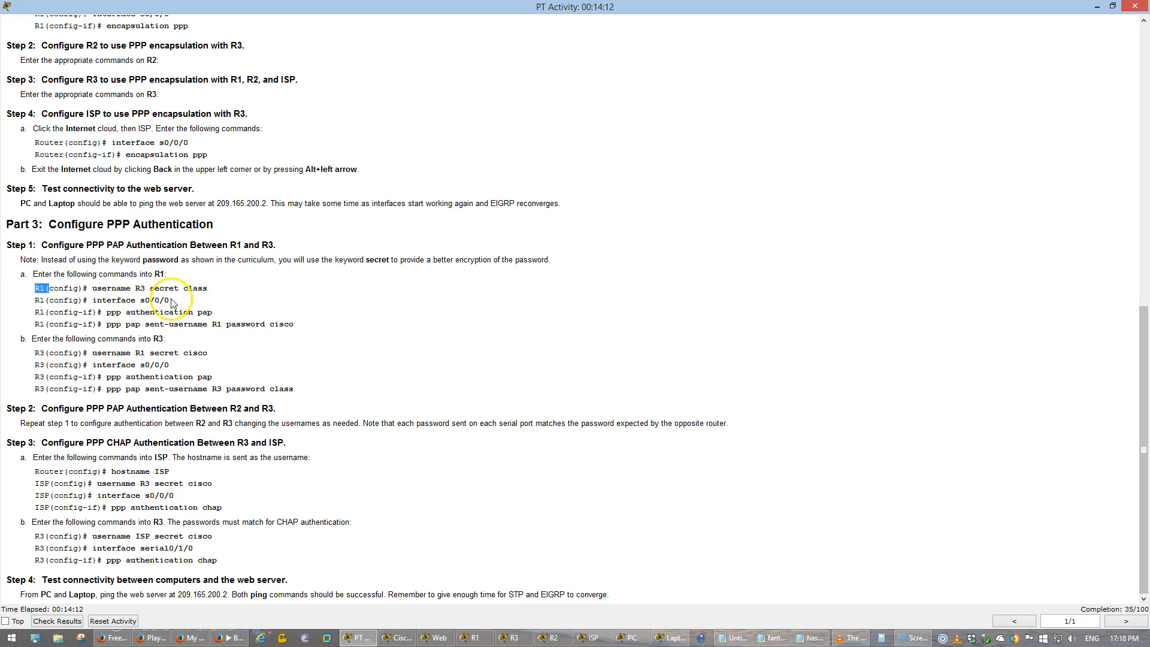
double_click(194, 286)
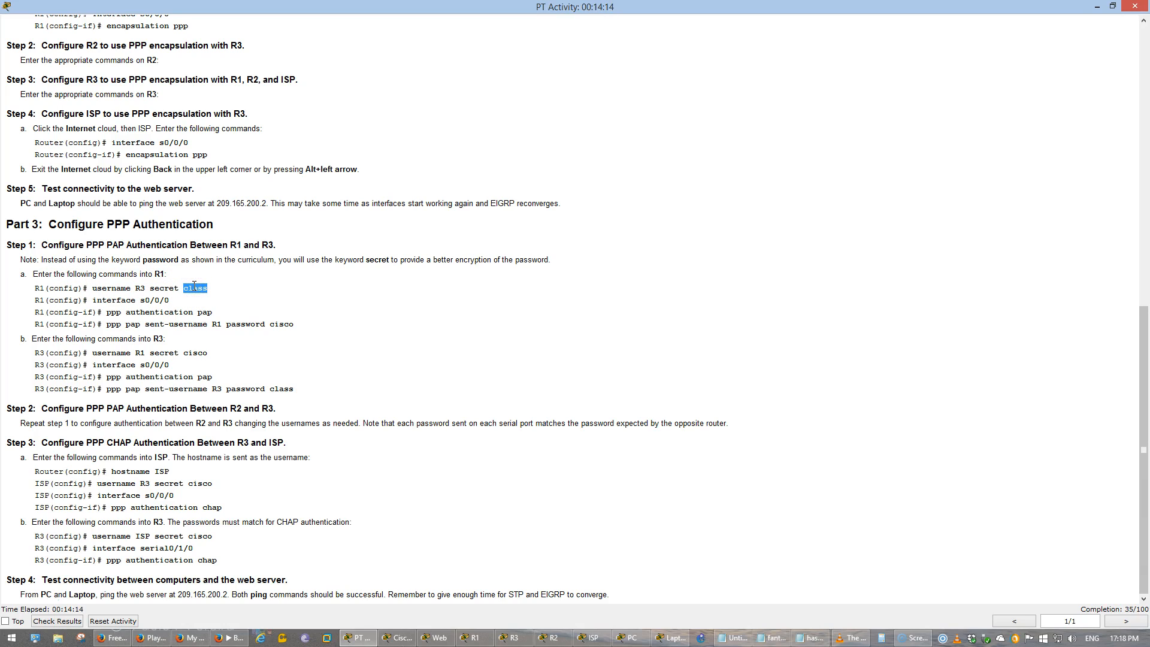
click(194, 287)
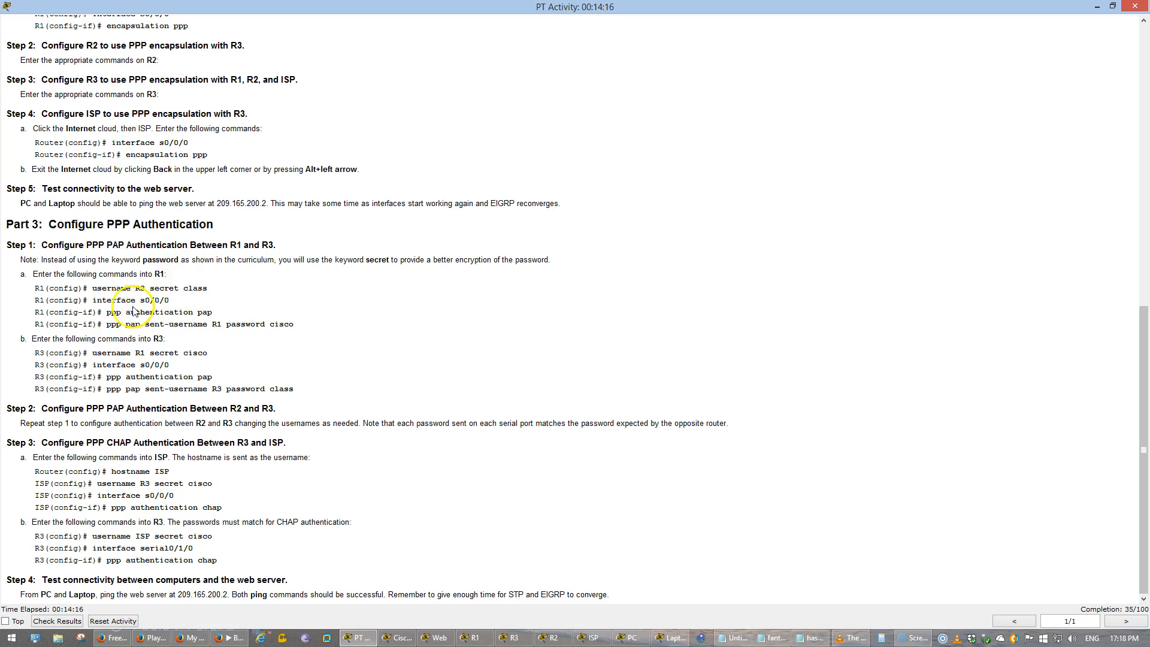
- Examine the instructed R1 commands for interface s0/0/0, PAP authentication and the PAP sent-username
drag(96, 299, 211, 314)
double_click(160, 312)
click(158, 314)
double_click(207, 312)
click(112, 329)
drag(106, 324, 221, 324)
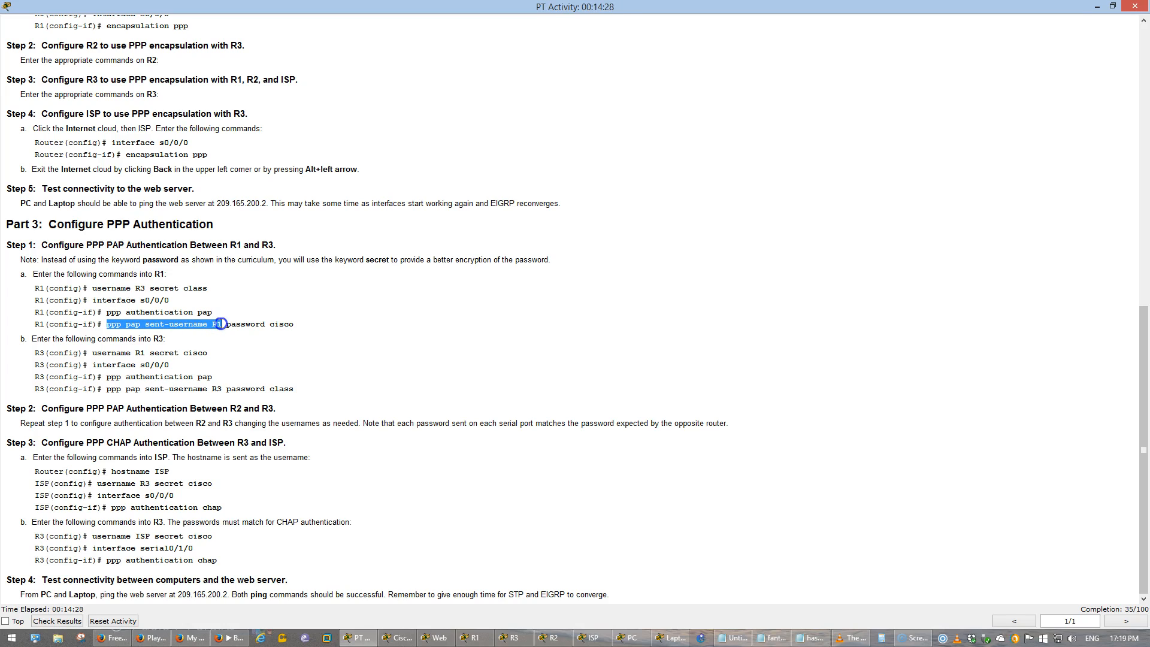
click(222, 324)
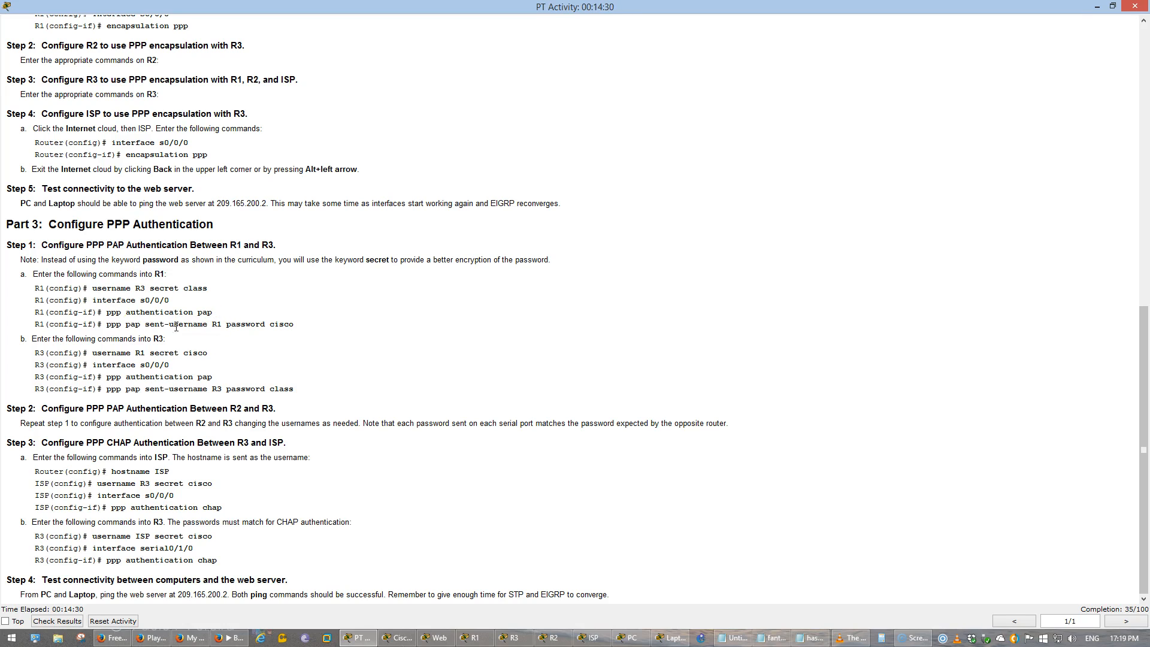
drag(34, 324, 294, 324)
click(400, 309)
- Open R1's command line and place it over the activity instructions
click(412, 640)
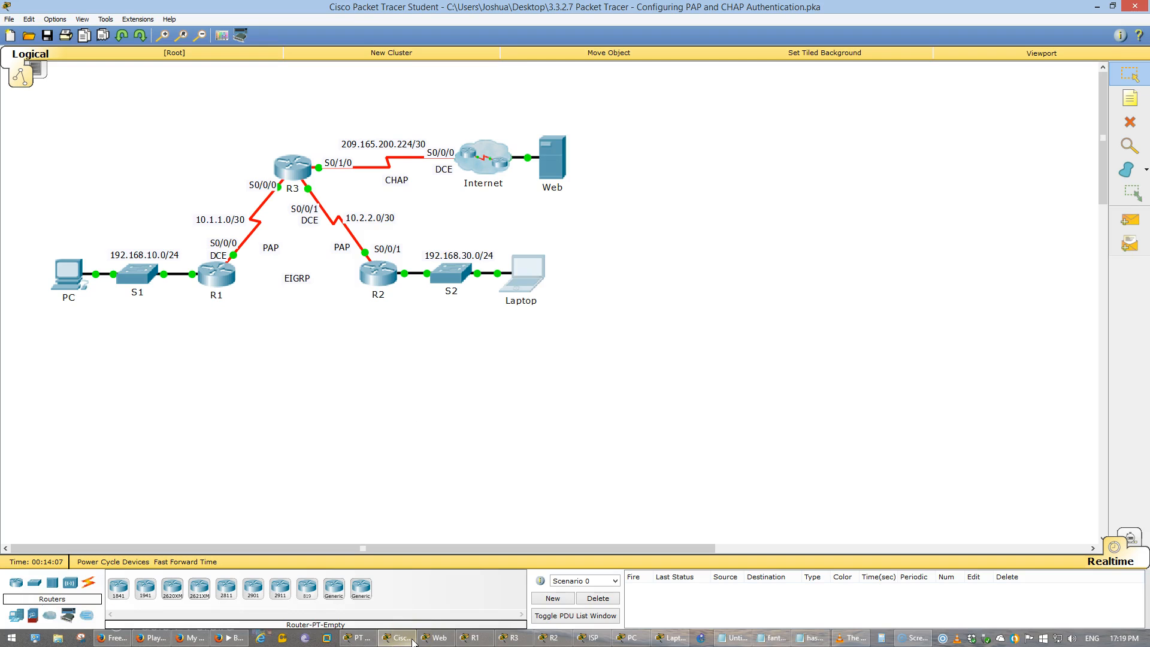
click(213, 280)
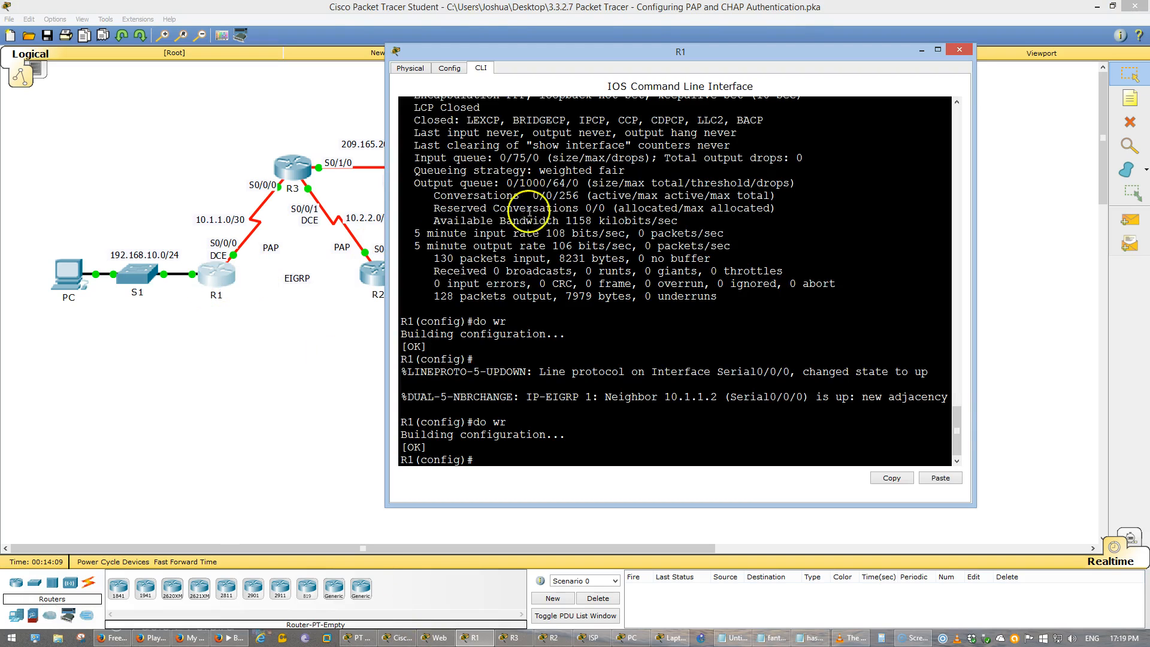
key(alt+Tab)
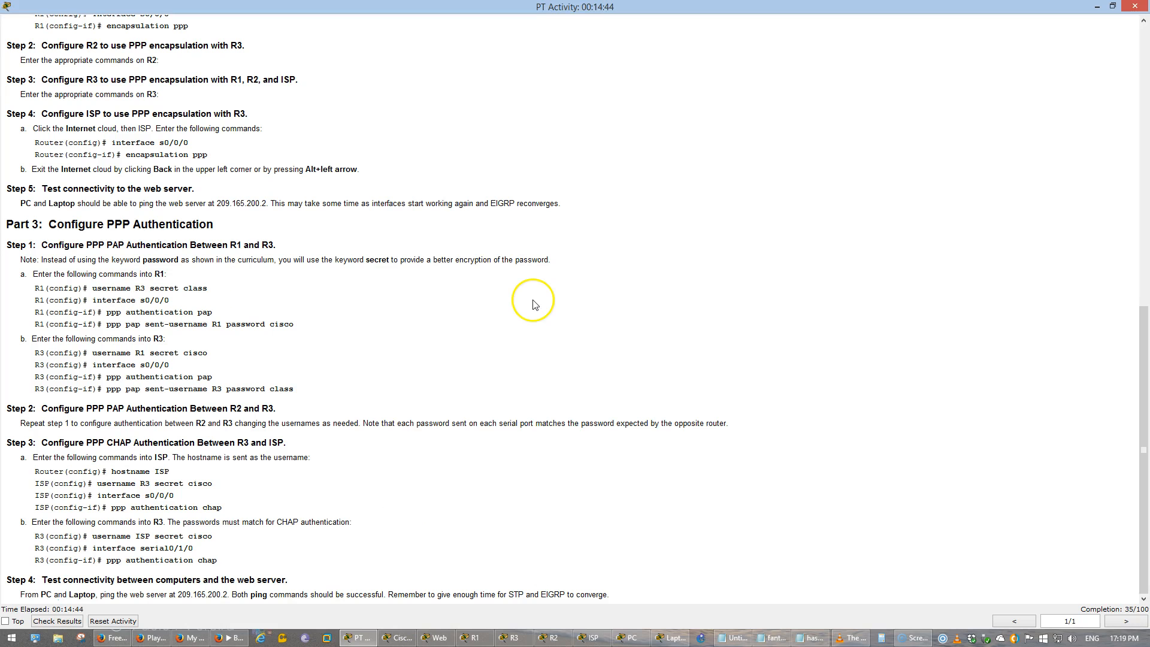
key(alt+Tab)
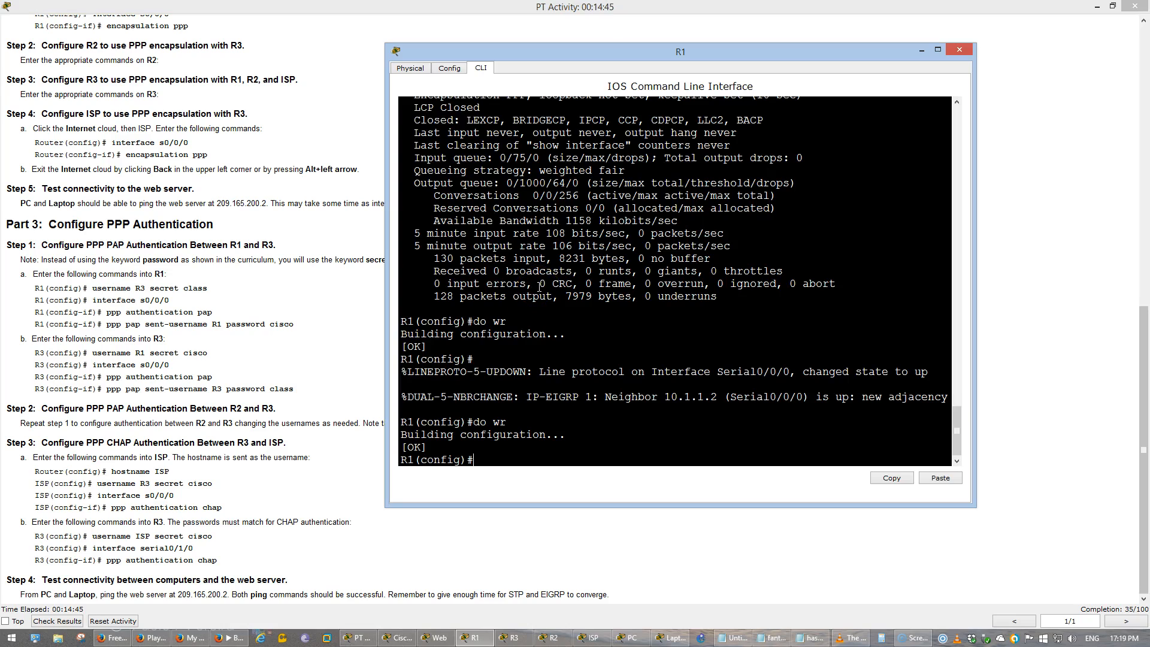
- Create the user R3 on R1 with the secret password given in the instructions
text(user)
key(Tab)
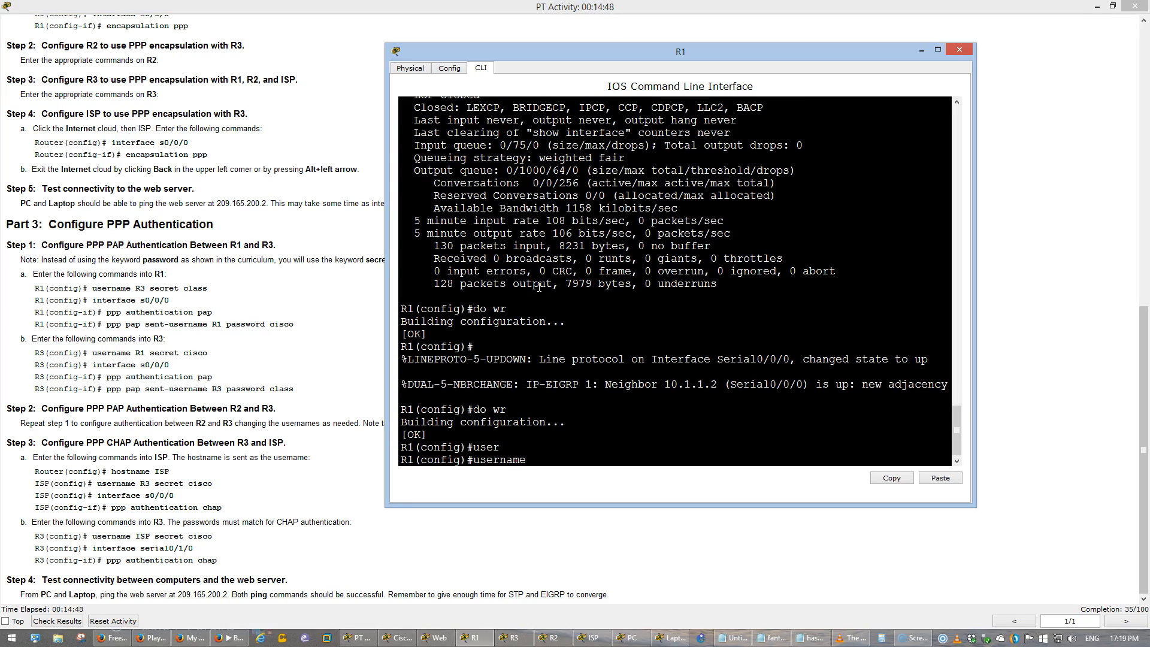
text(R3 sec)
key(Tab)
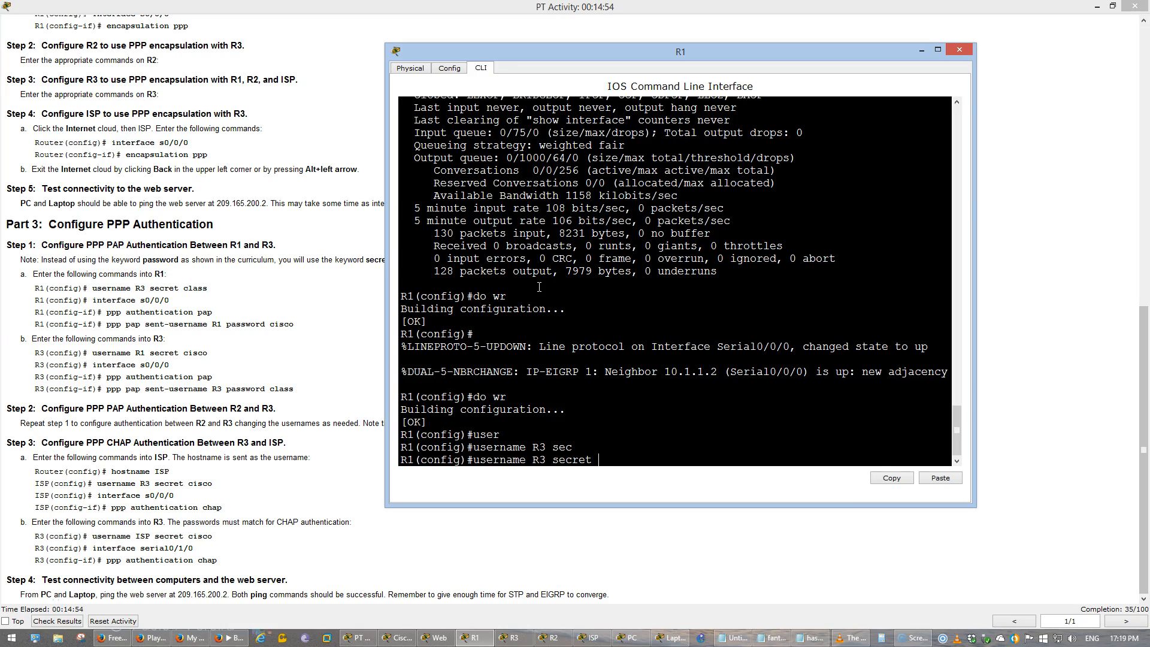
text(class)
key(Return)
- Enter interface configuration for s0/0/0 on R1 and list the available PPP authentication protocols
text(int)
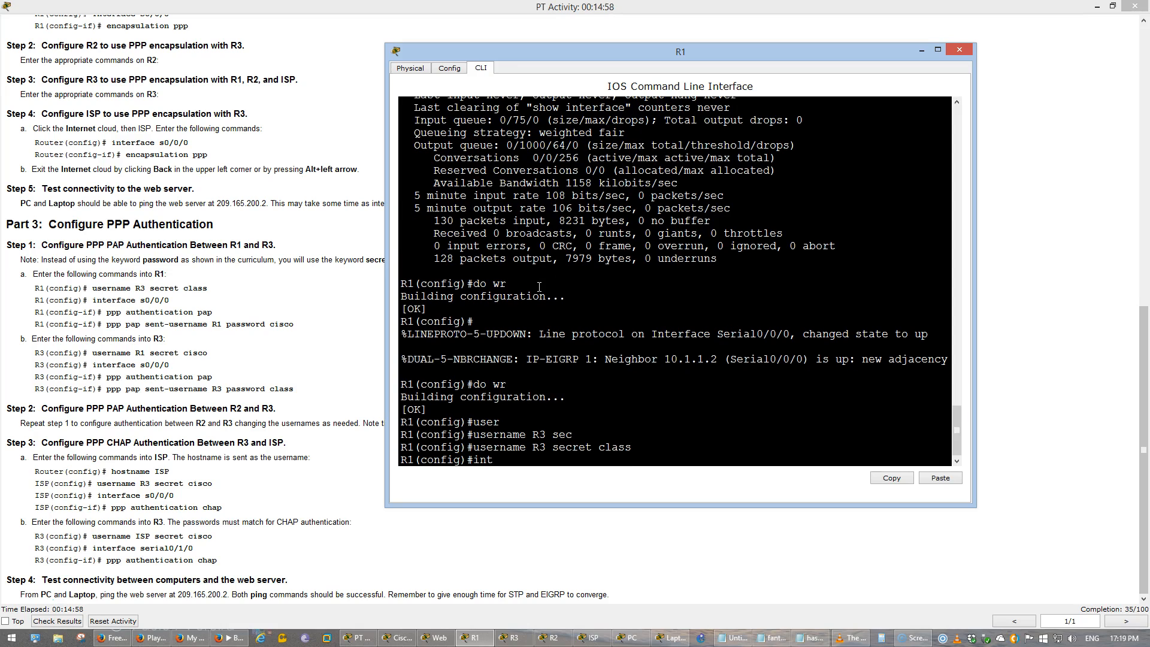
text( s0/0/0)
key(Return)
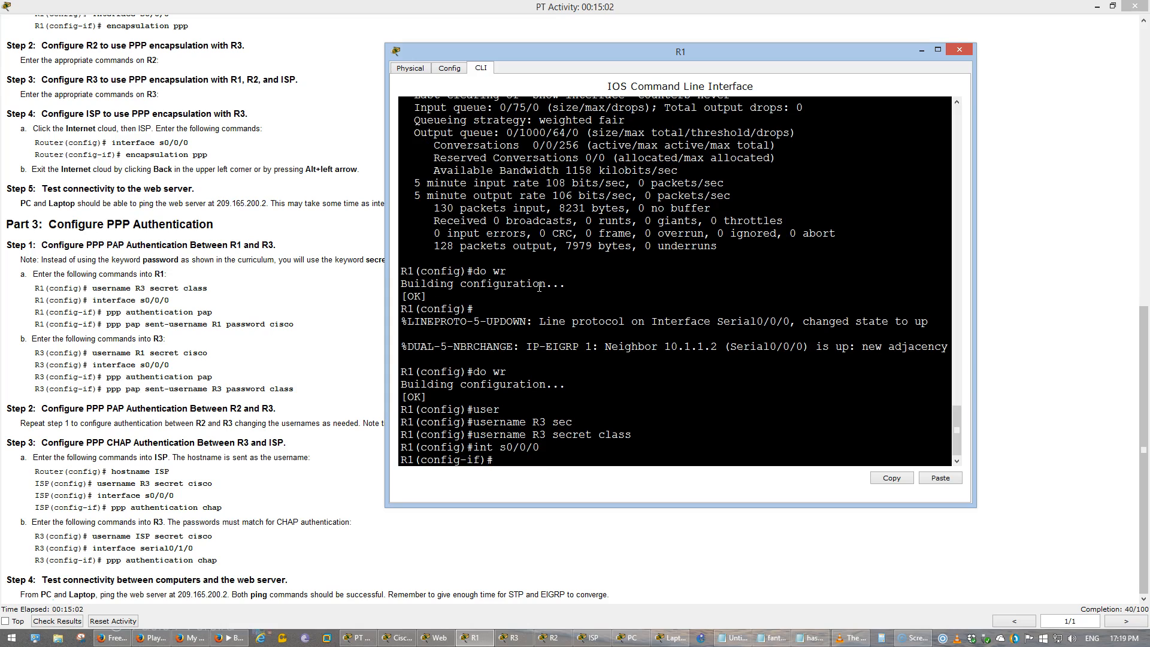
text(ppp au)
key(Tab)
text(pap)
key(BackSpace)
key(BackSpace)
key(BackSpace)
text(?)
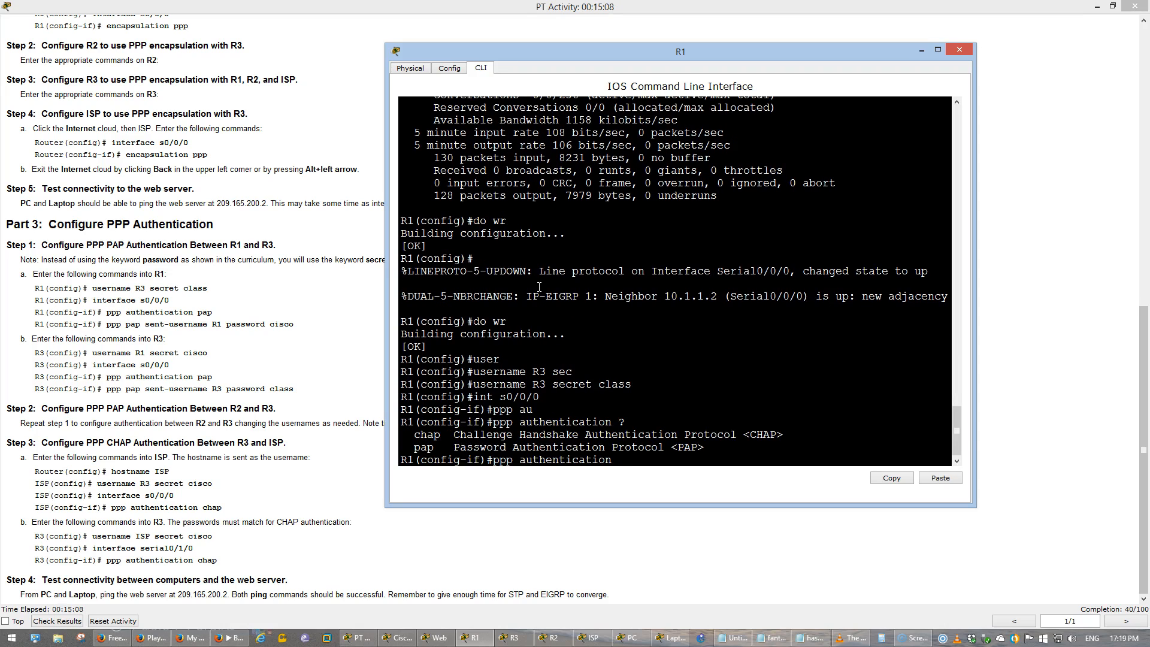
text(pap ?)
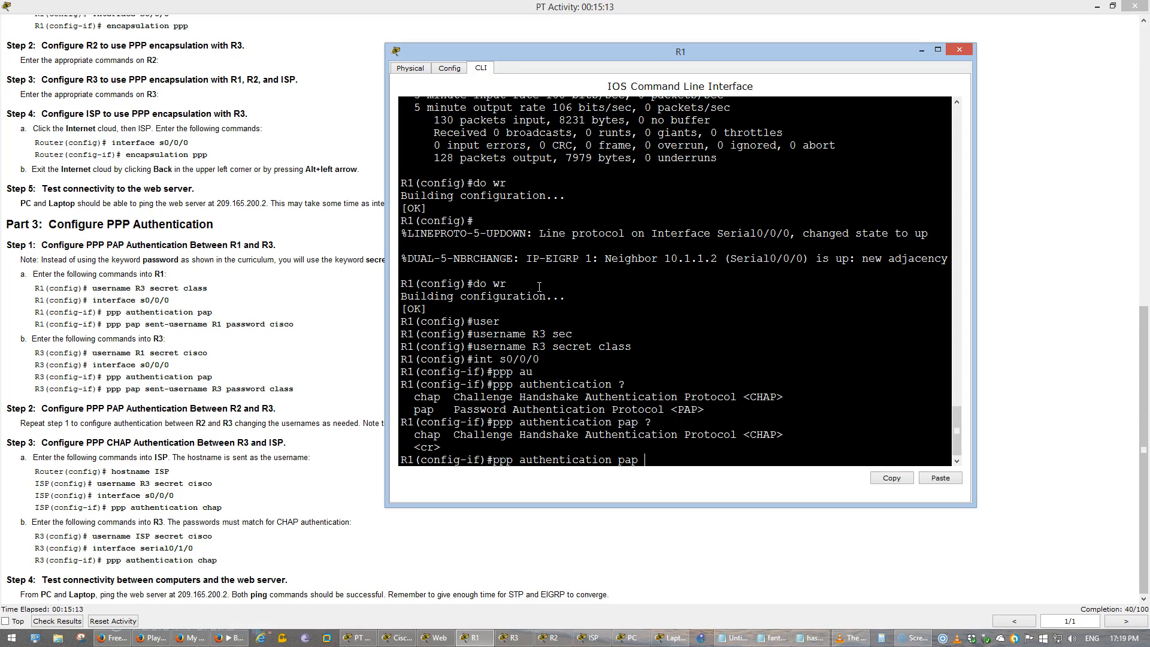
- Check the further options for pap and chap, and enable PPP PAP authentication on R1's s0/0/0 interface
key(BackSpace)
key(BackSpace)
key(BackSpace)
text(chap ?)
key(BackSpace)
key(BackSpace)
key(BackSpace)
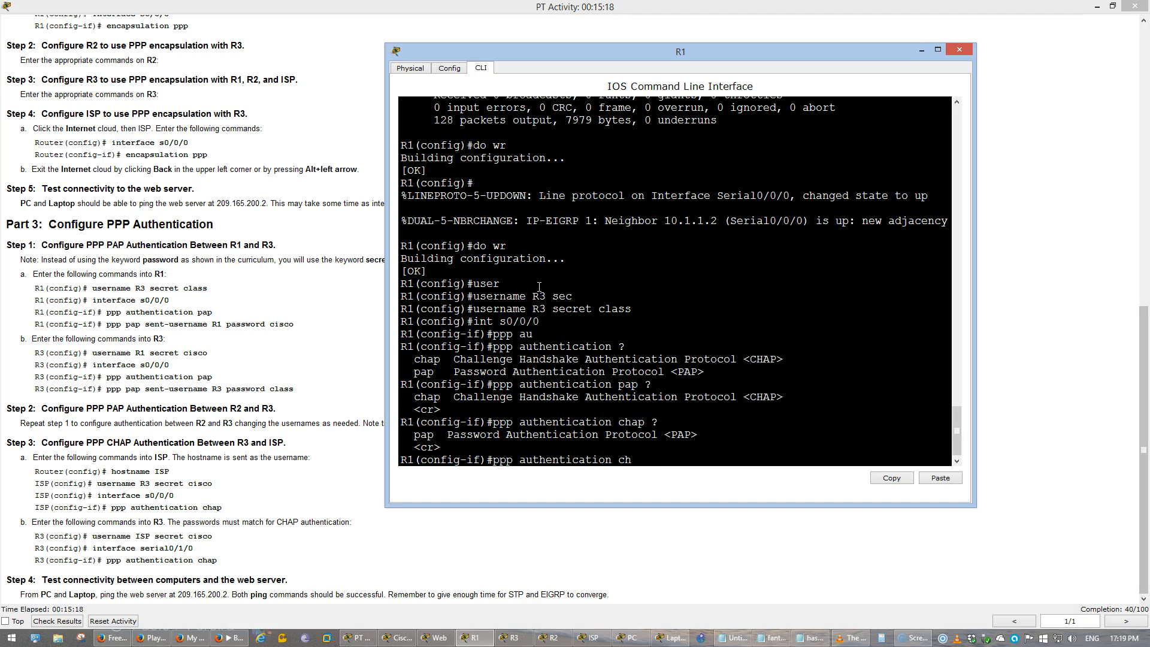
key(BackSpace)
text(pap)
key(Return)
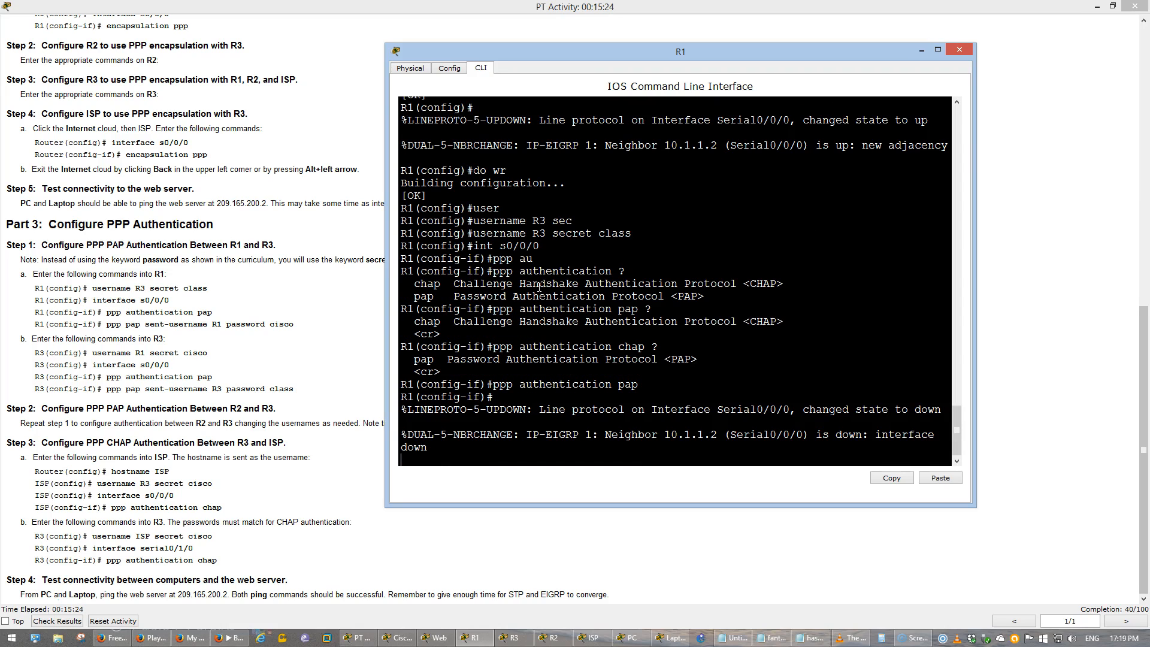
- Set the PAP sent-username on R1's s0/0/0 interface to R1 with its instructed password
key(Return)
text(ppp pap sen)
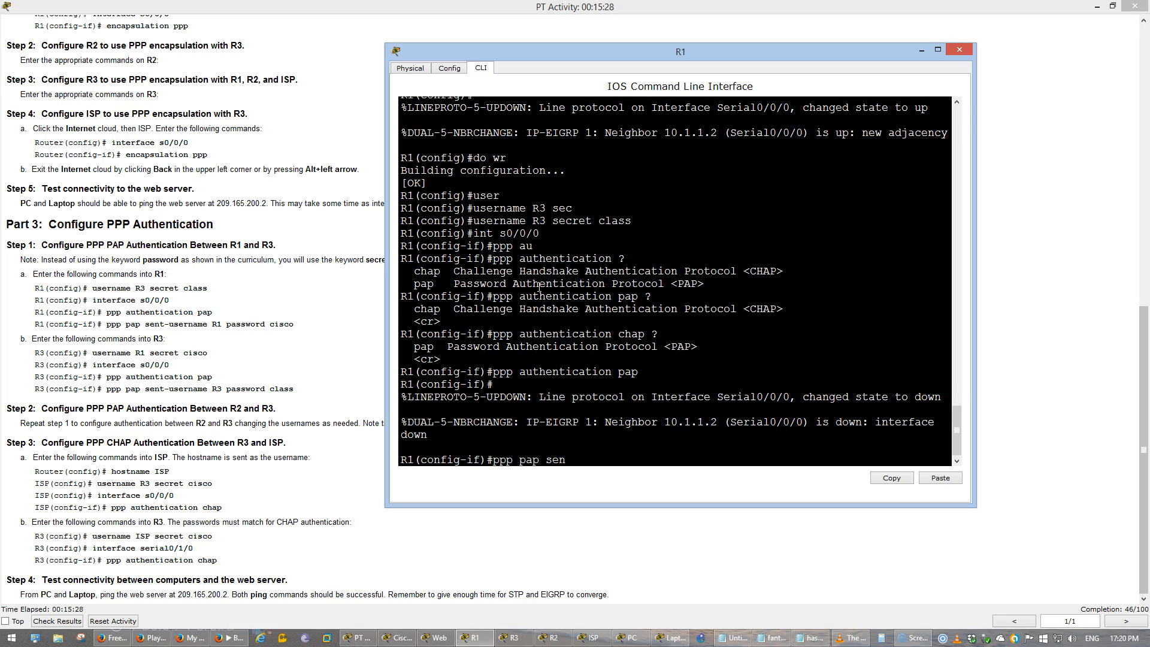
key(Tab)
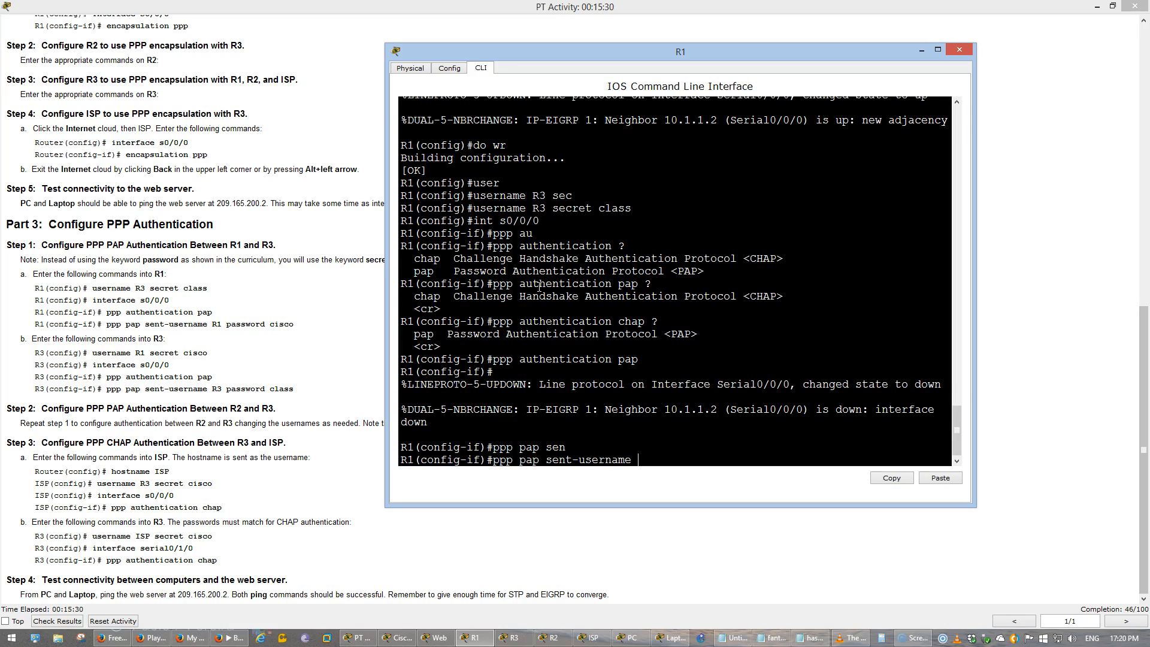
text(R1 password cisco)
key(Return)
- Leave interface configuration mode on R1 and save its running configuration
text(exi)
key(Return)
text(do wr)
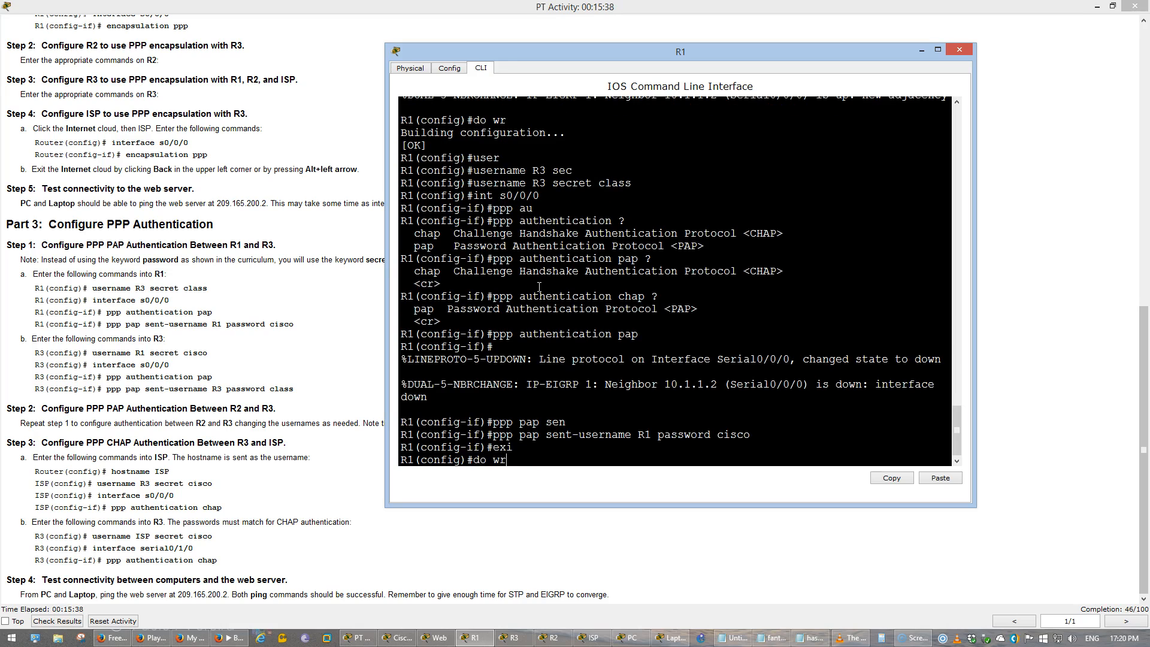
key(Return)
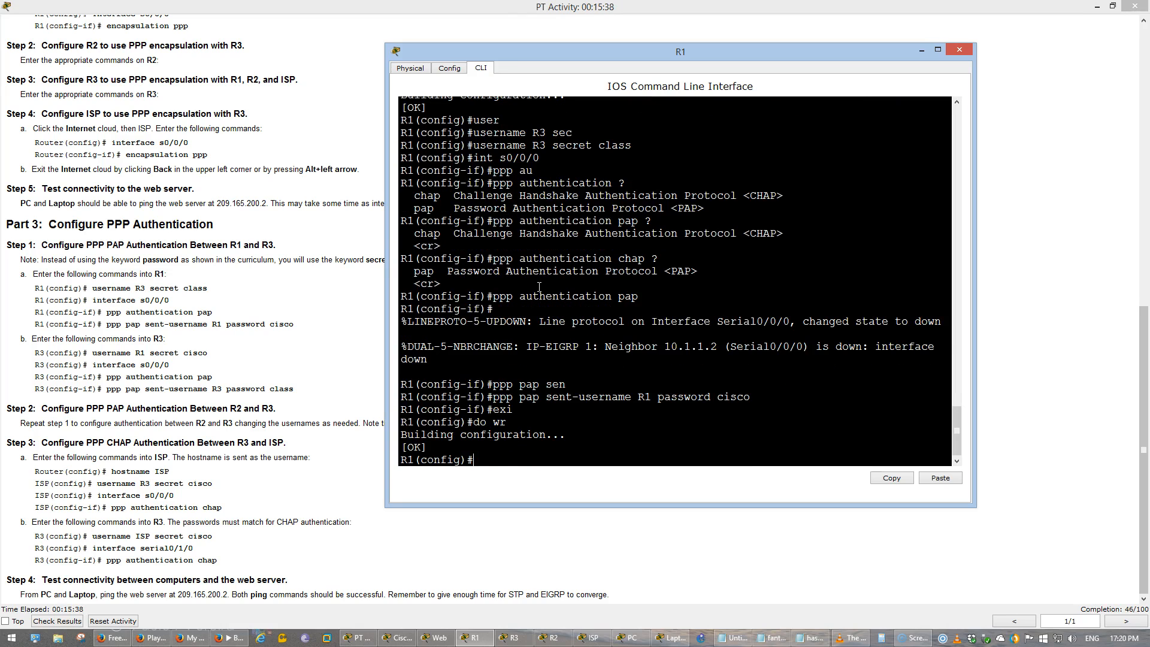
- Open R3's command line over the activity instructions and bring up a fresh configuration prompt
click(352, 639)
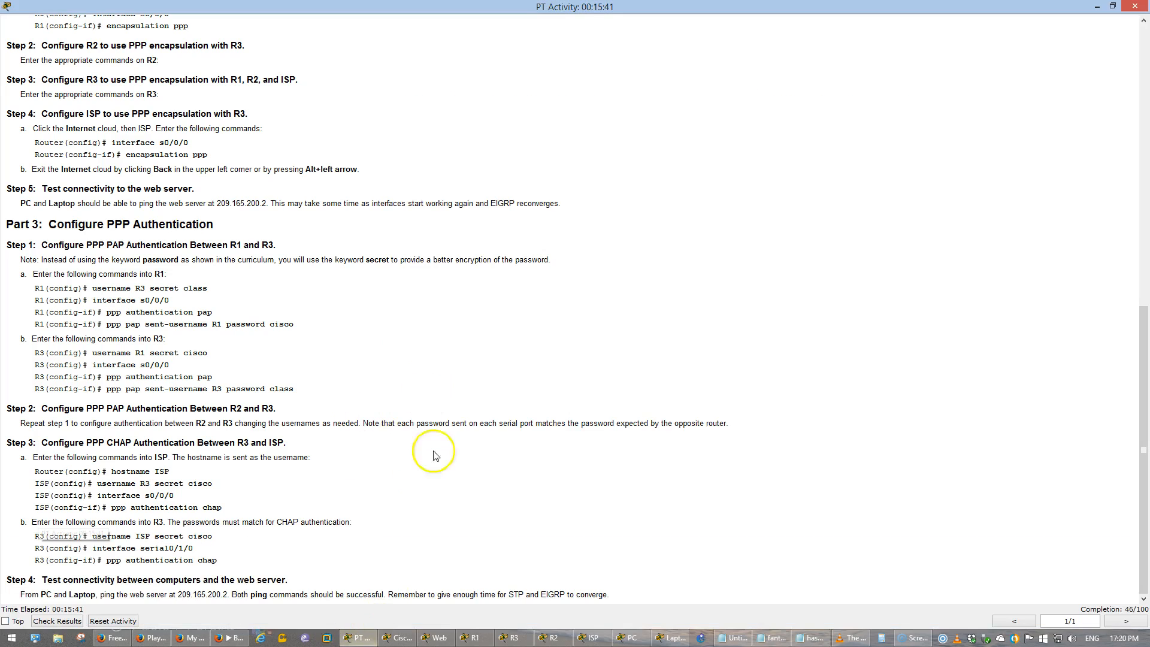
click(411, 639)
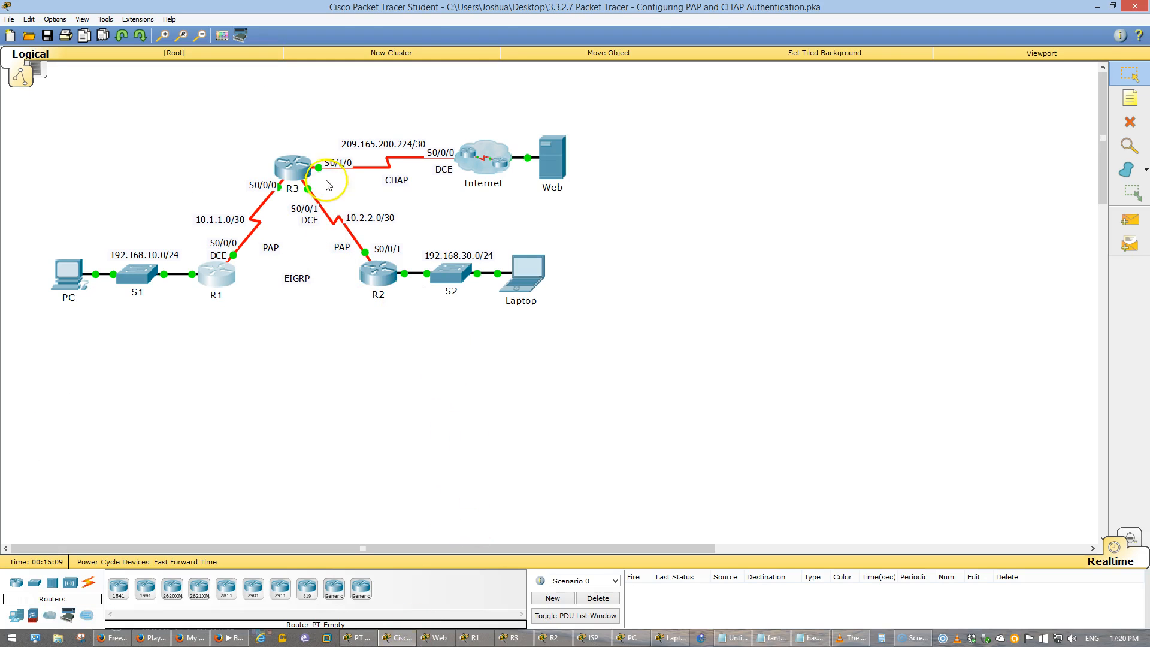
click(299, 168)
key(alt+Tab)
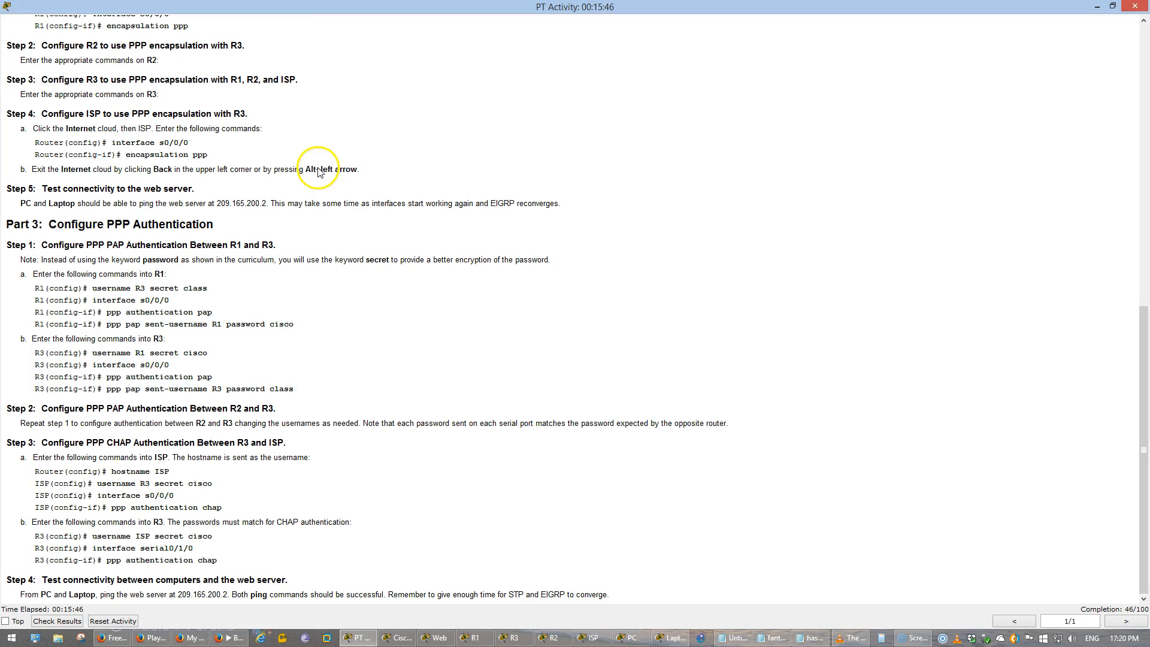
key(Return)
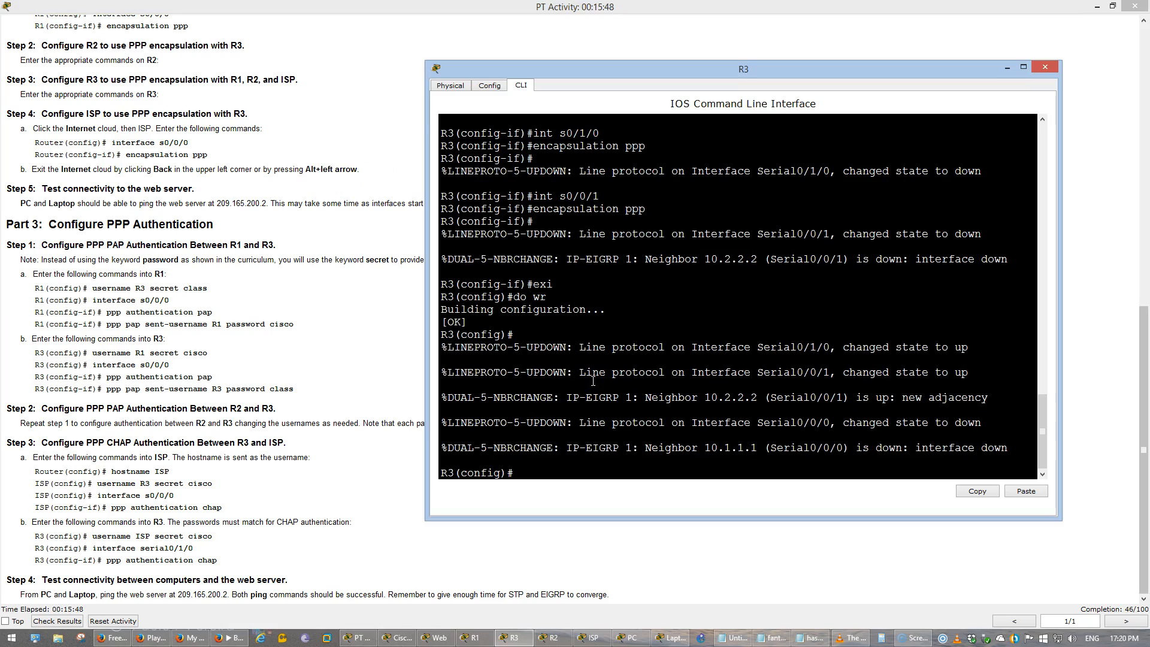
- Write the command on R3 that defines user R1 with the instructed secret password
text(username R1 secret cisco)
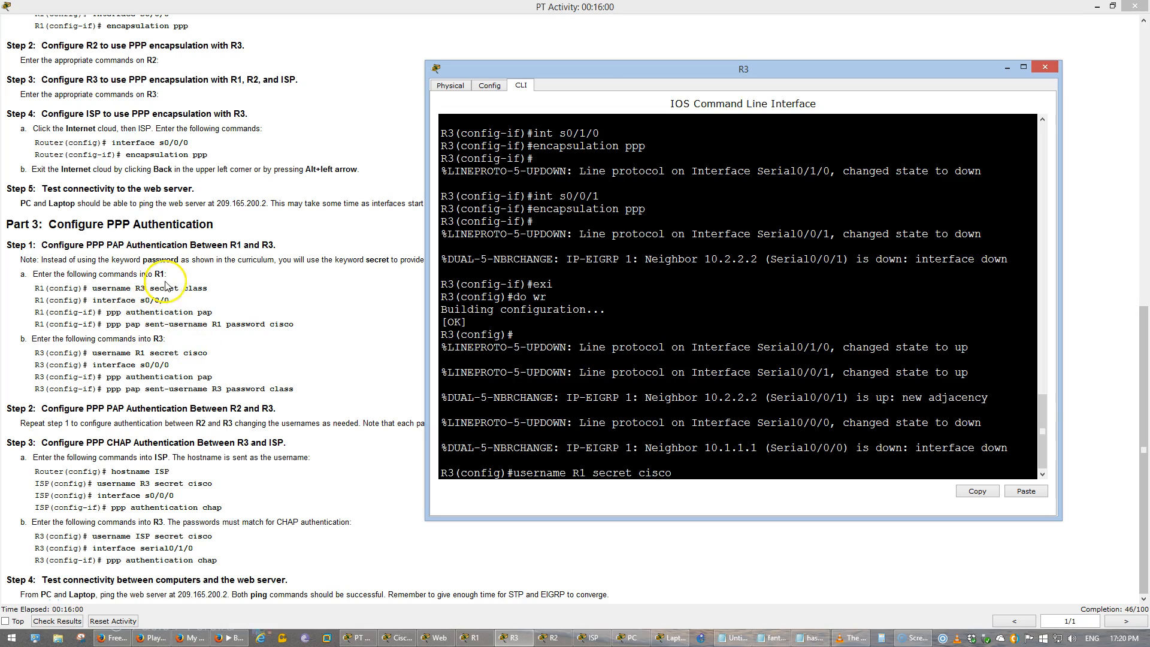
- Compare the secret and sent passwords of R1 and R3 in the instructions, and return to R3's command line
click(194, 292)
double_click(194, 289)
double_click(279, 323)
double_click(195, 352)
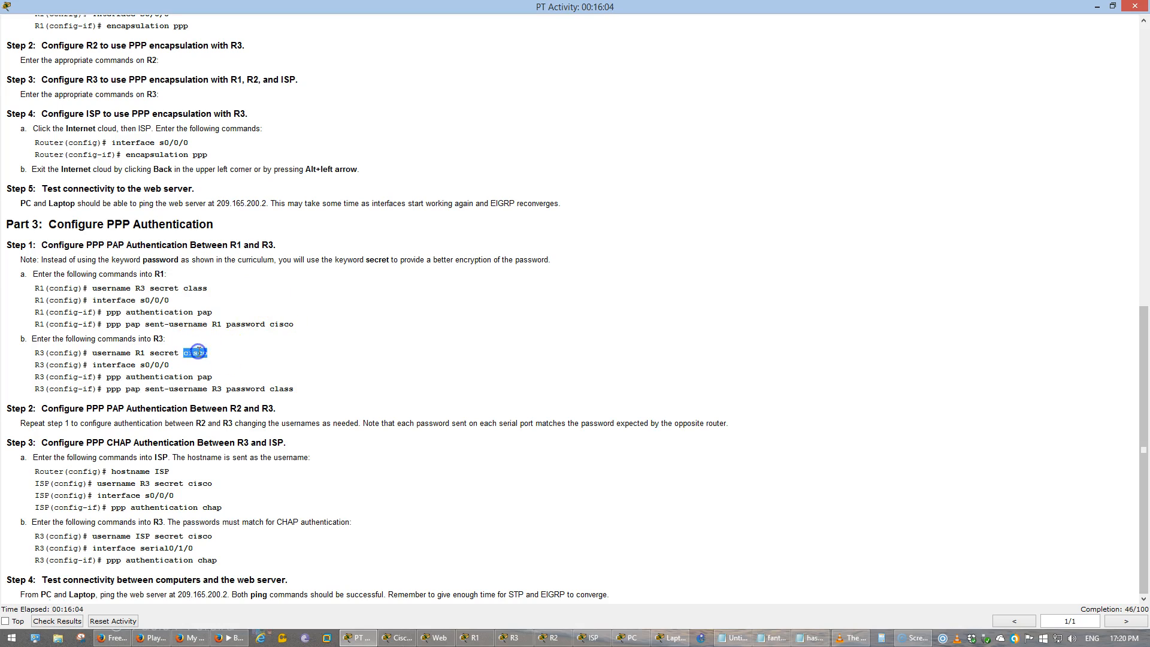
double_click(290, 390)
key(alt+Tab)
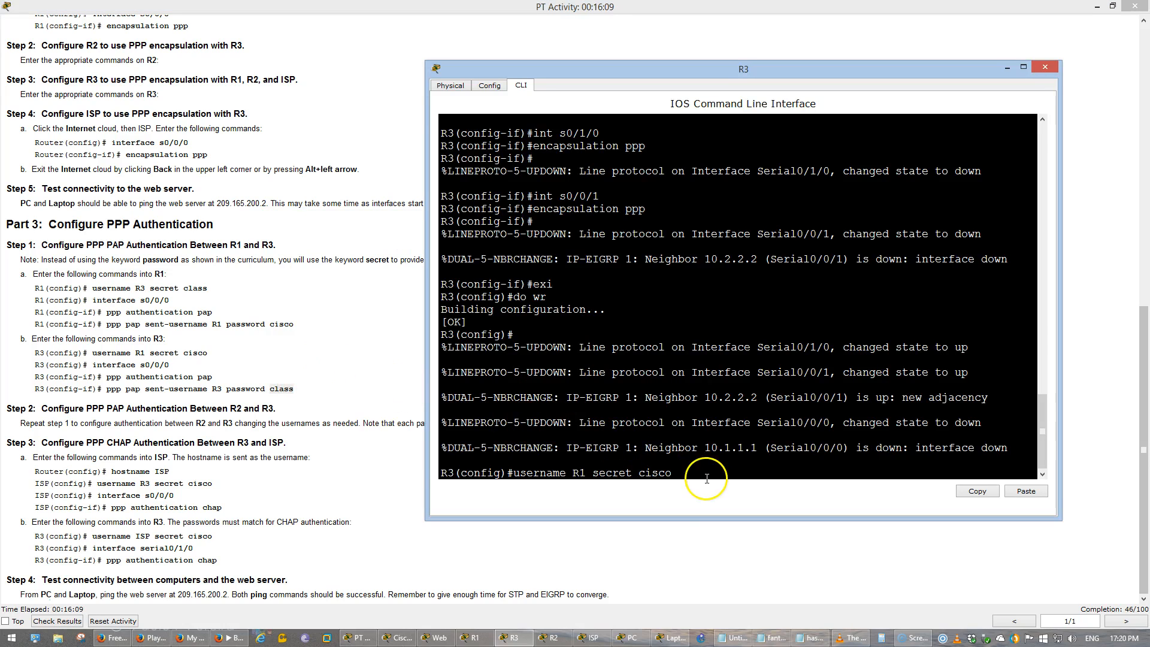
- Submit the user R1 definition on R3 and enable PPP PAP authentication on interface s0/0/0
key(Return)
text(int s0/0/0)
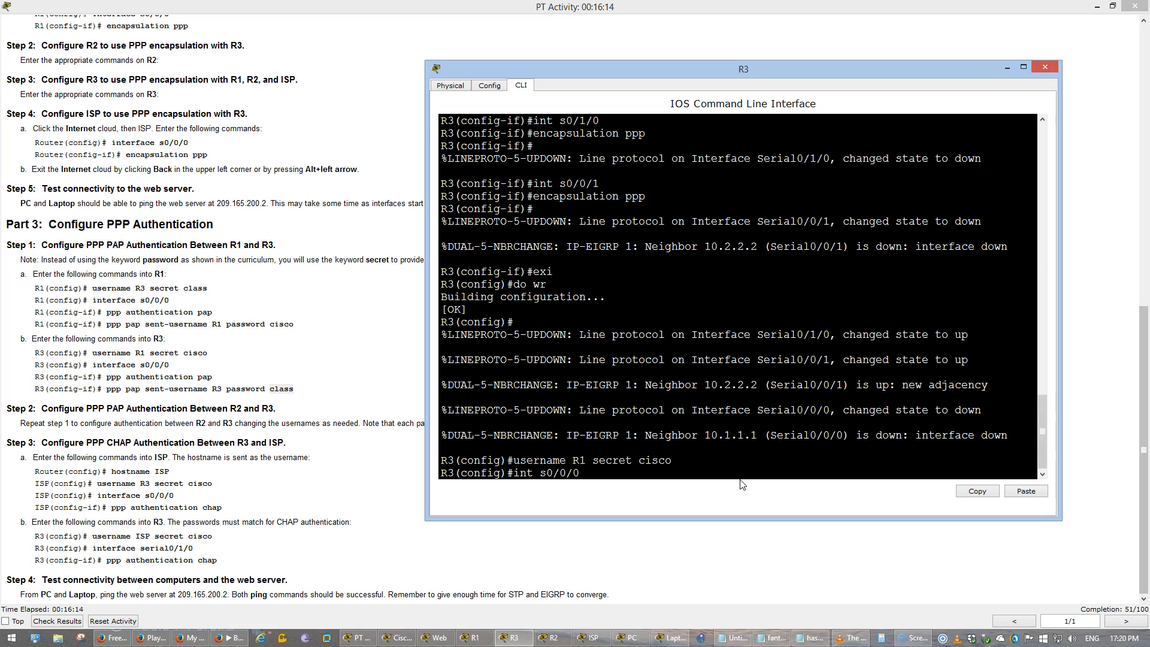
key(Return)
text(ppp au)
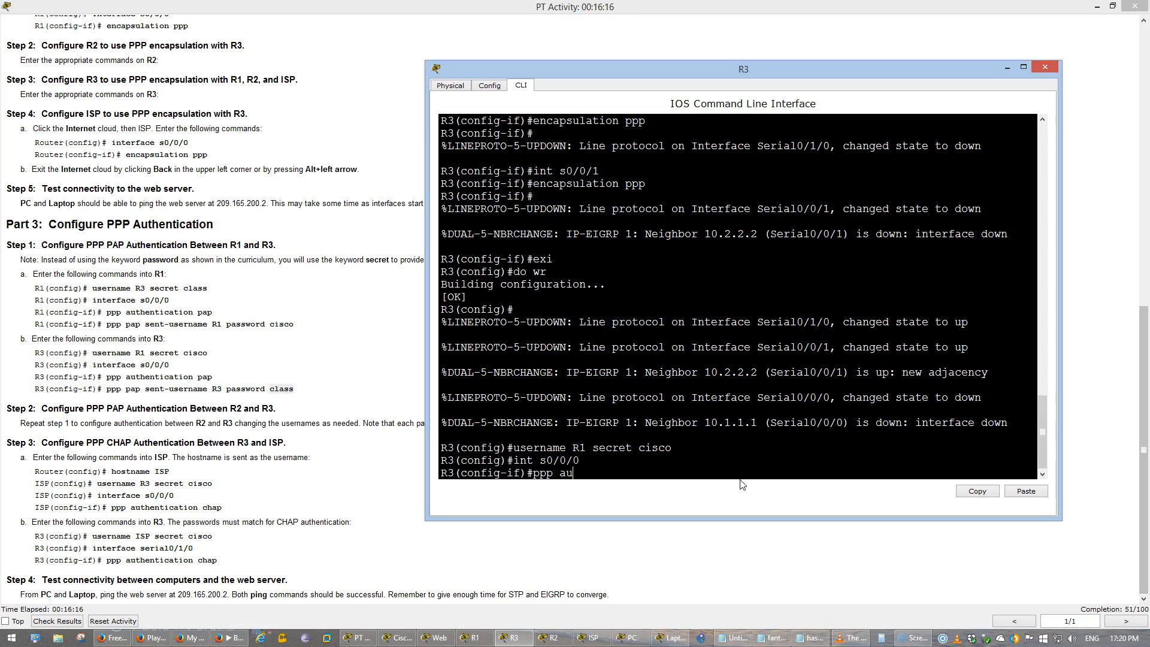
key(Tab)
text(pap)
key(Return)
- Set the PAP sent-username on R3's s0/0/0 to R3 with the sent password given in the instructions
text(ppp pap sen)
key(Tab)
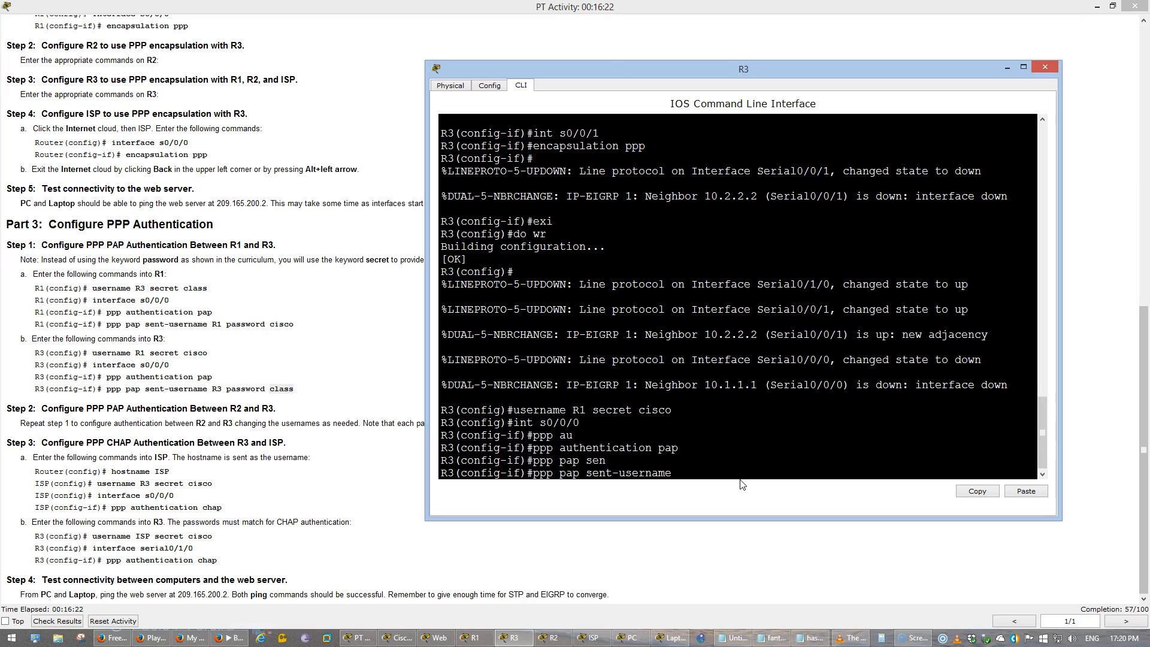
text(R3 password class)
key(Return)
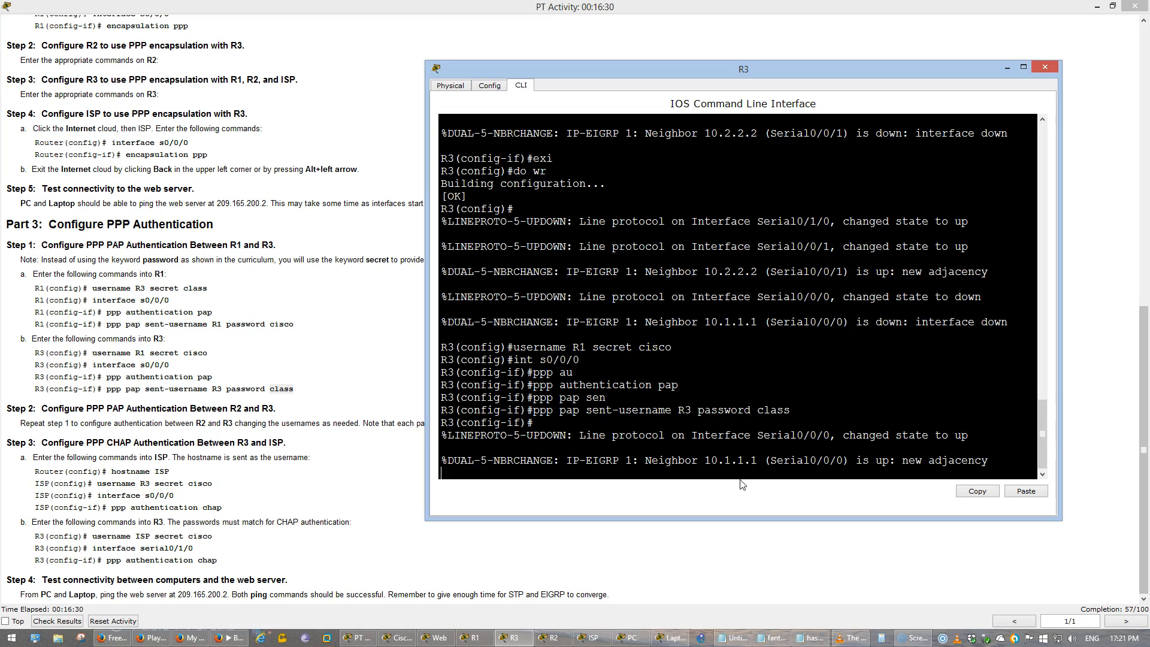
- Save R3's running configuration and leave interface s0/0/0 configuration mode
text(do wr)
key(Return)
text(exi)
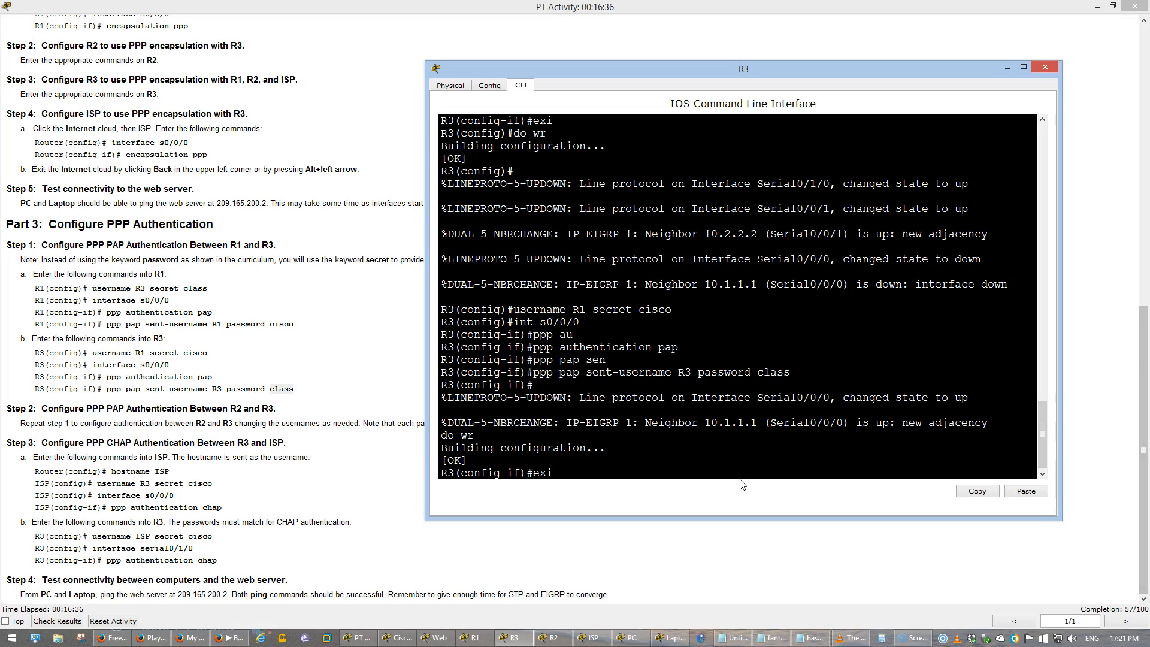
key(Return)
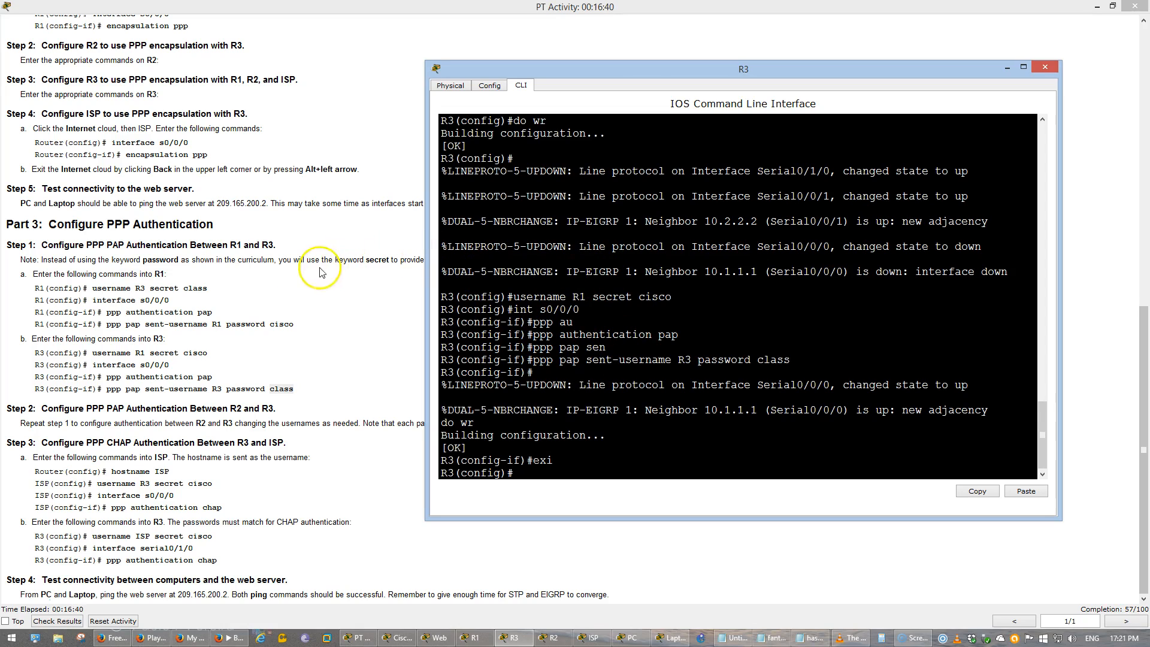
- Review the R2-to-R3 PAP task in the activity instructions and the secret and sent password used on R3
click(281, 418)
drag(85, 408, 268, 409)
click(271, 409)
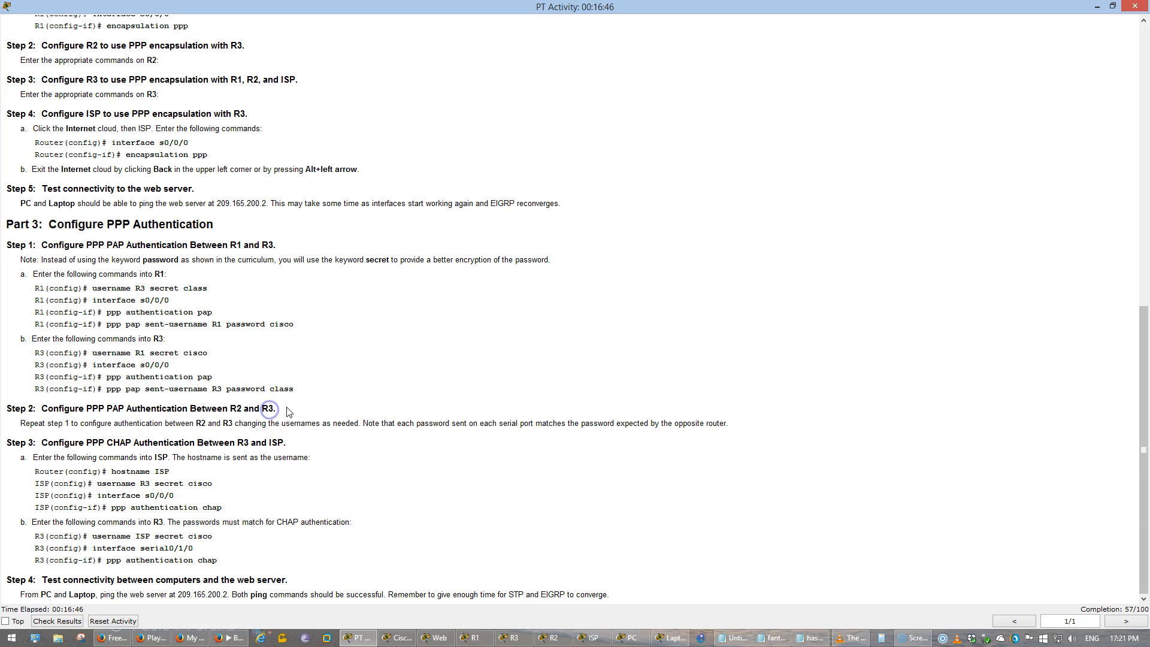
double_click(158, 339)
click(182, 351)
double_click(195, 353)
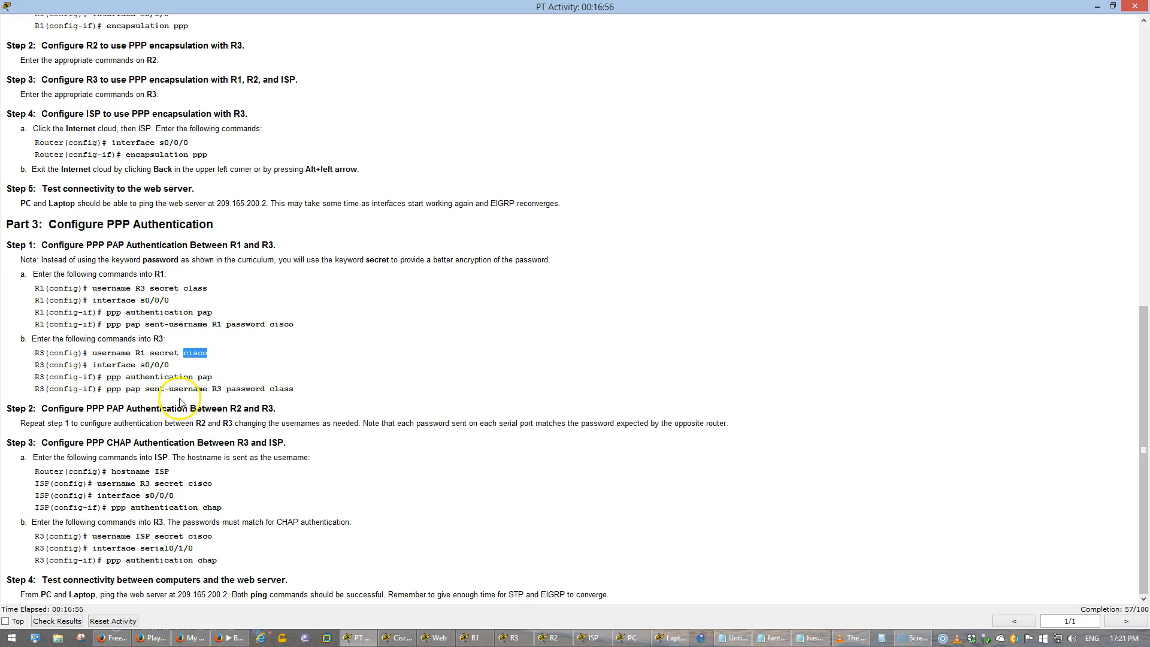
drag(236, 391, 274, 389)
click(275, 389)
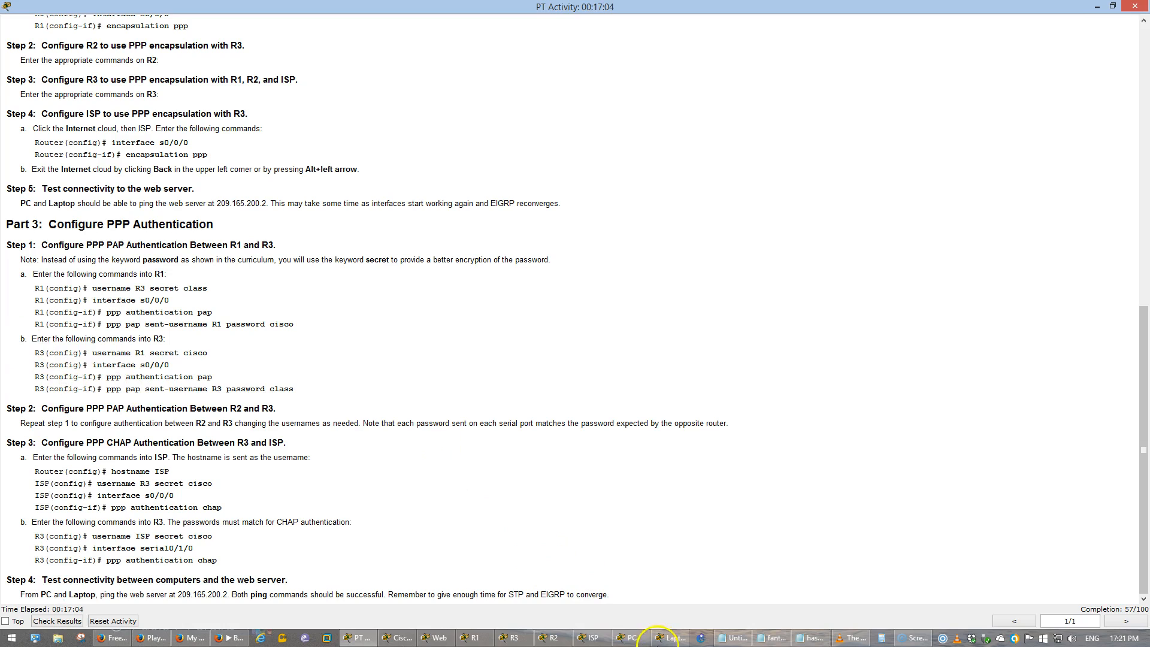
- Return to R3's command line through the topology and define user R2 with the same secret password as user R1
click(397, 638)
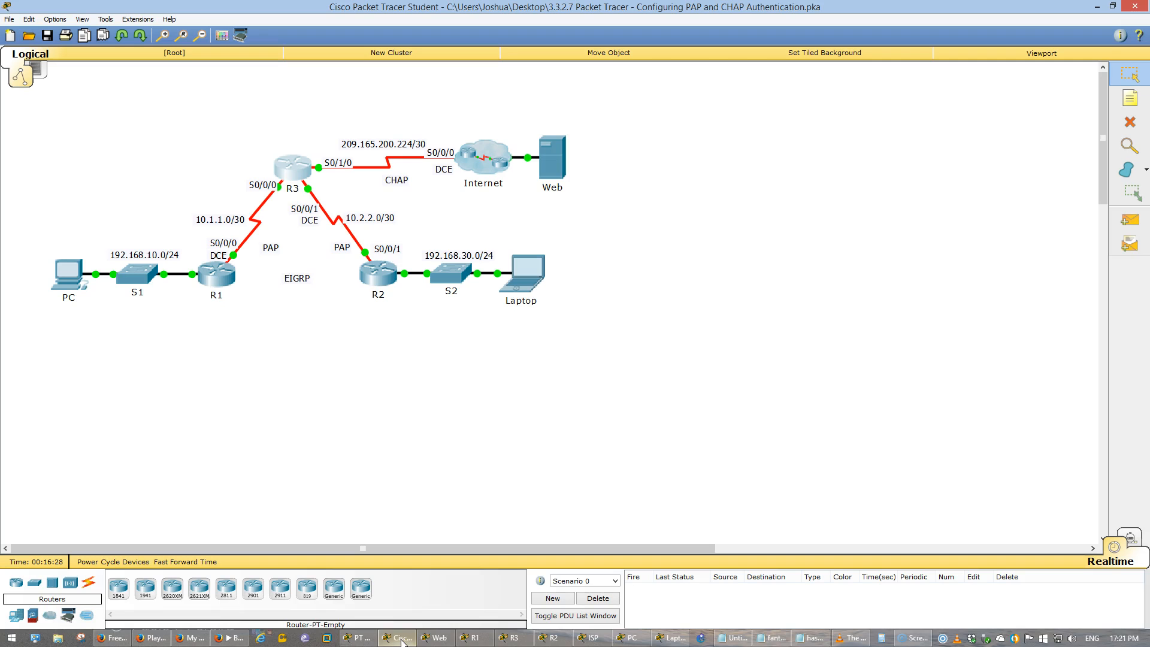
click(295, 173)
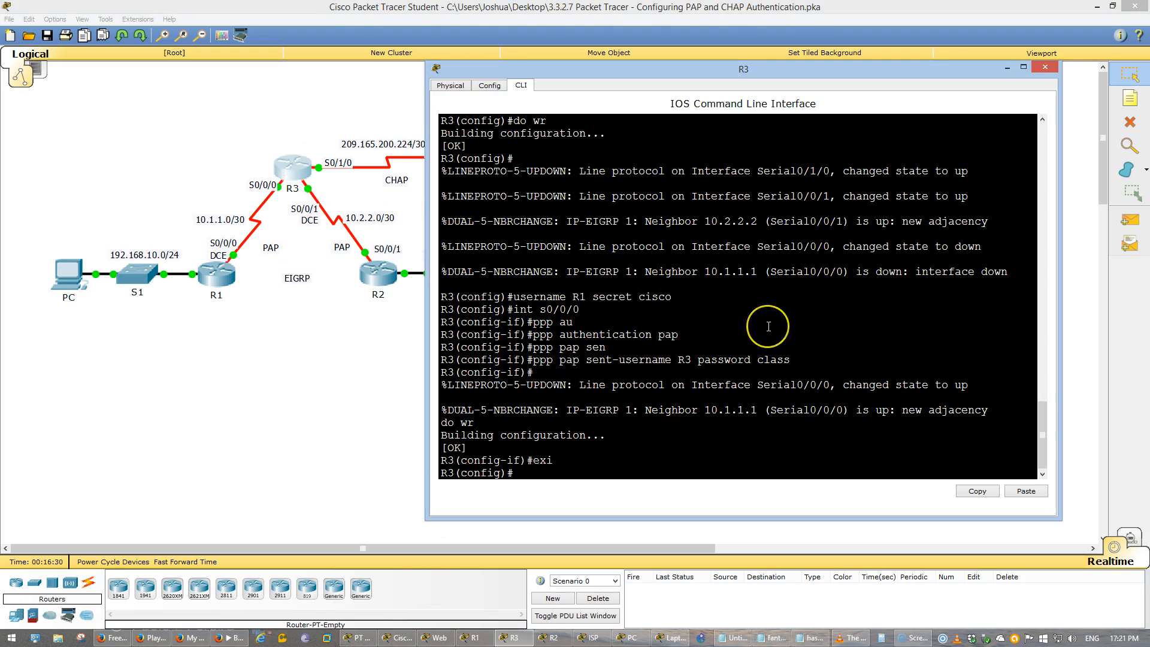
text(use)
text(e)
key(Tab)
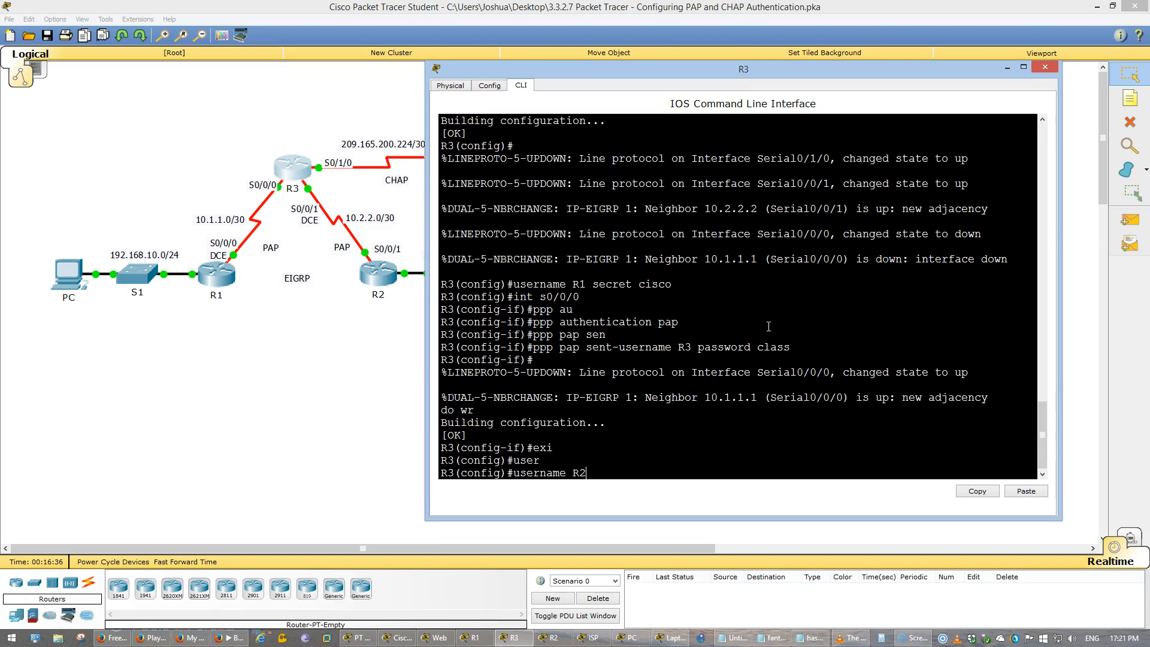
key(Up)
key(Up)
key(Up)
key(Up)
key(Up)
key(Up)
key(Return)
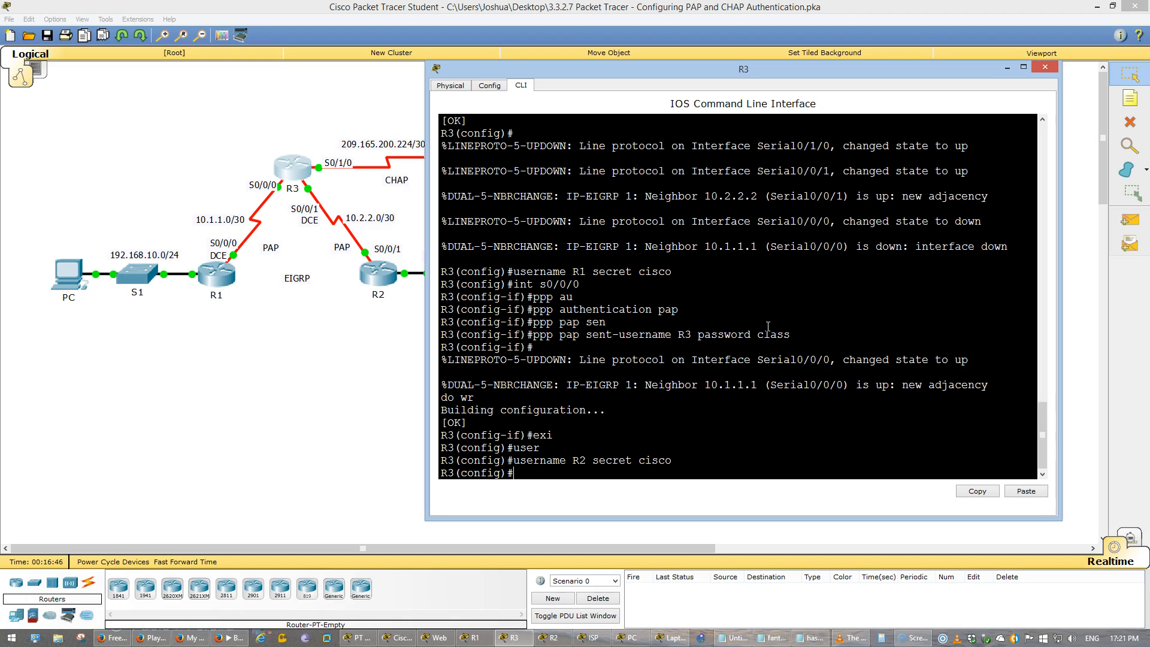
- Enable PPP PAP authentication on R3's interface s0/0/1
text(int s0/0/)
key(Return)
key(Up)
key(Up)
key(Up)
key(Up)
key(Up)
key(Up)
key(Up)
key(Return)
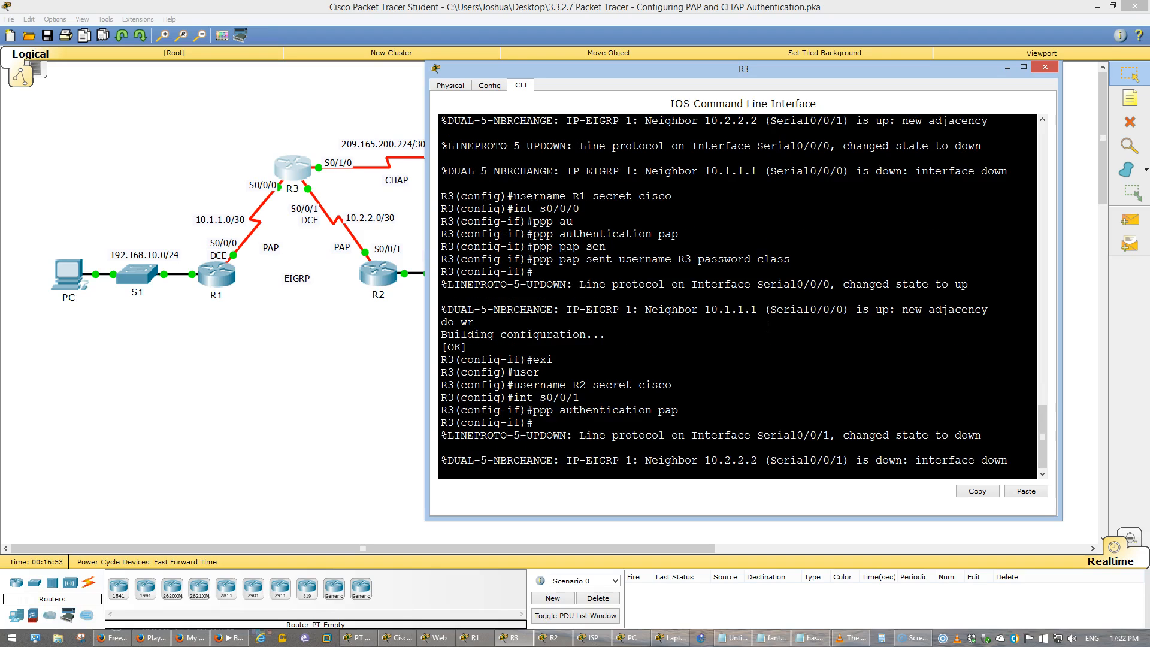
- Reuse the earlier PAP sent-username command for R3, with its sent password, on interface s0/0/1
key(Up)
key(Up)
key(Up)
key(Up)
key(Up)
key(Up)
key(Up)
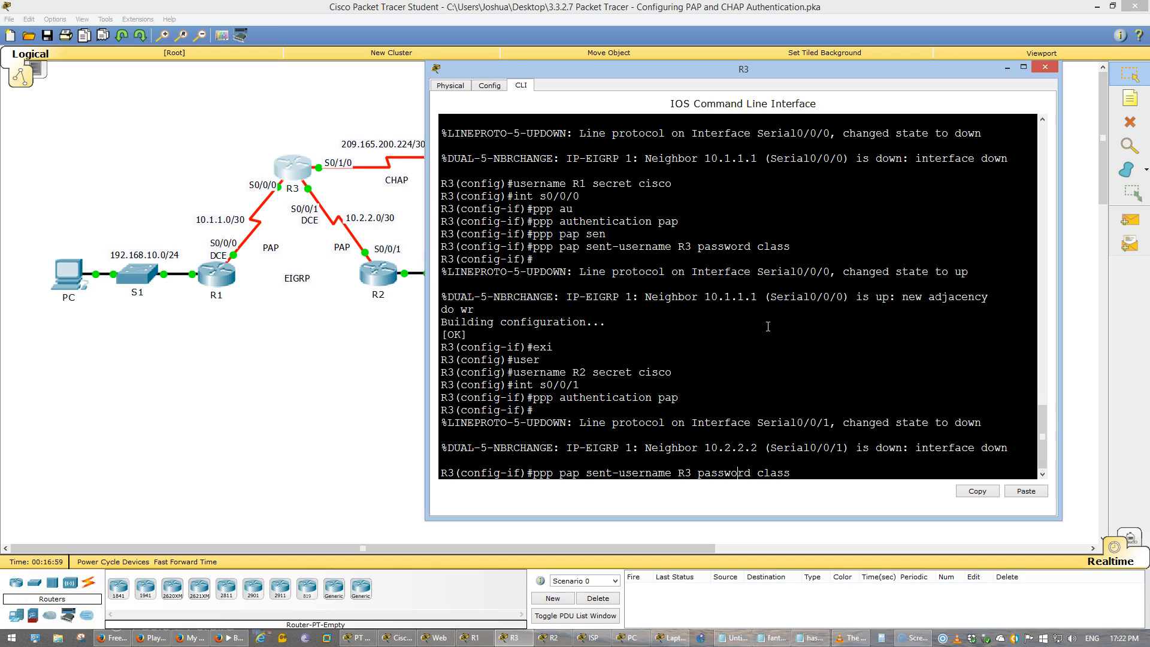
key(Return)
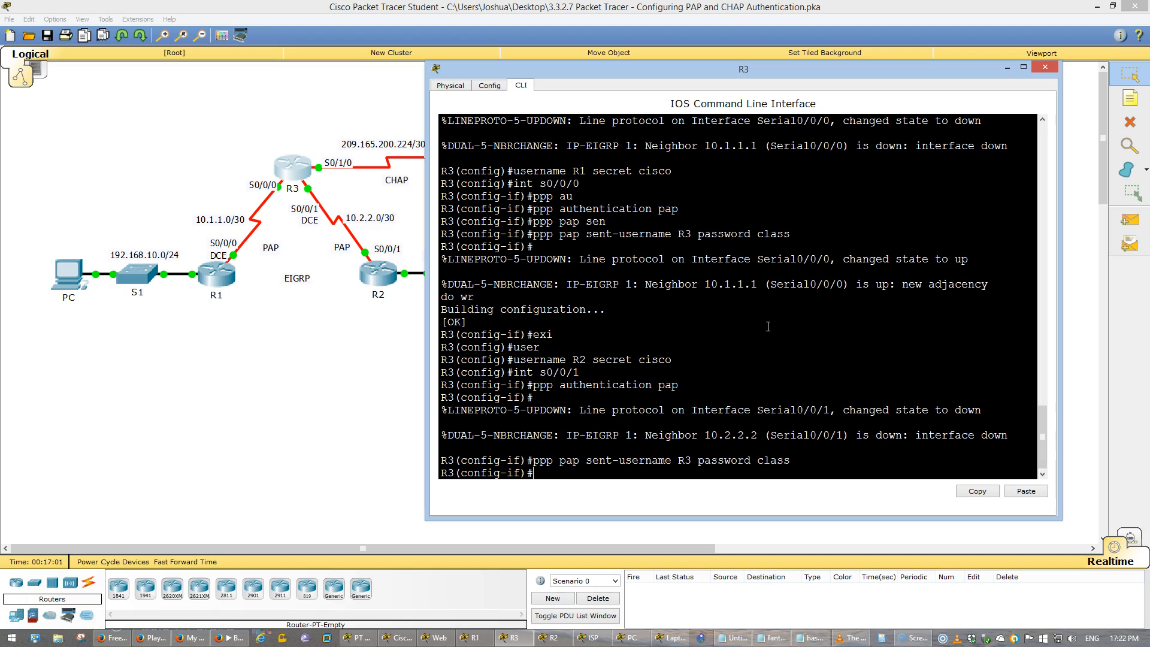
- Save R3's running configuration and leave interface s0/0/1 configuration mode
text(do wr)
key(Return)
text(exi)
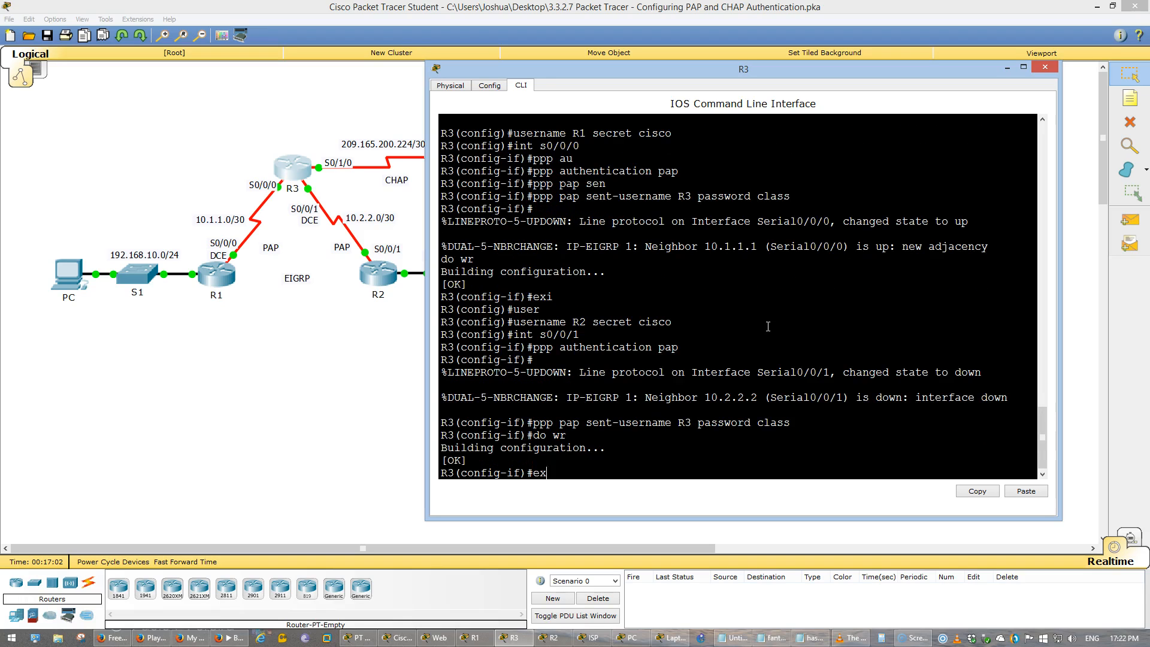
key(Return)
- Display R3's running configuration and check its usernames and the PAP settings of Serial0/0/0
text(do show run)
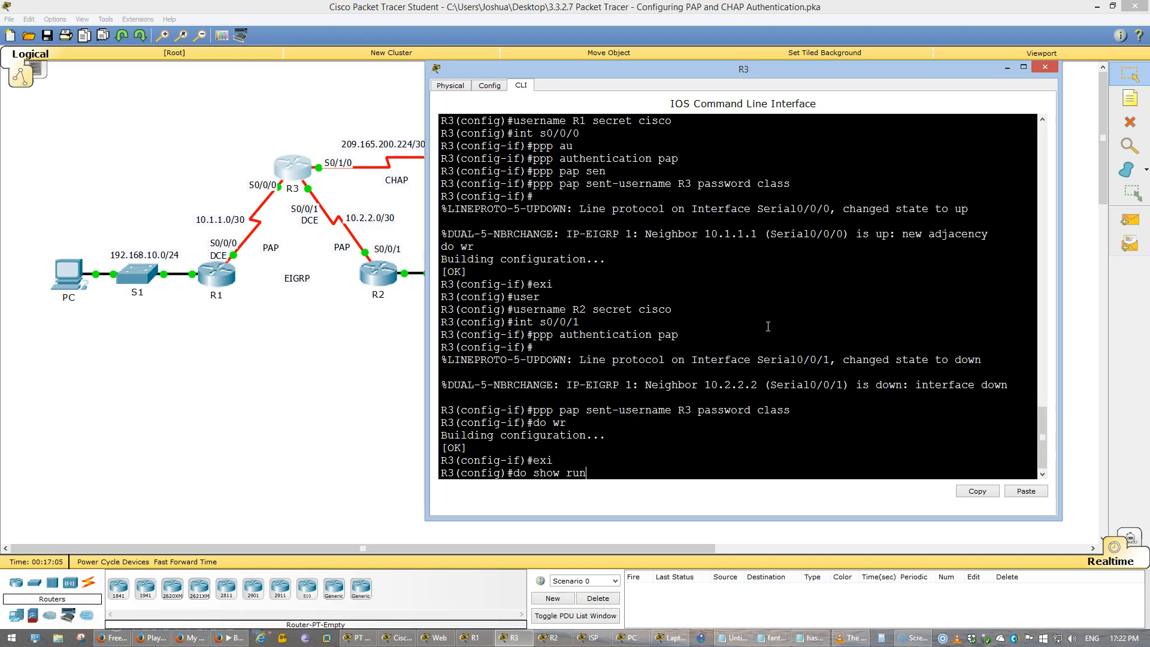
key(Return)
key(space)
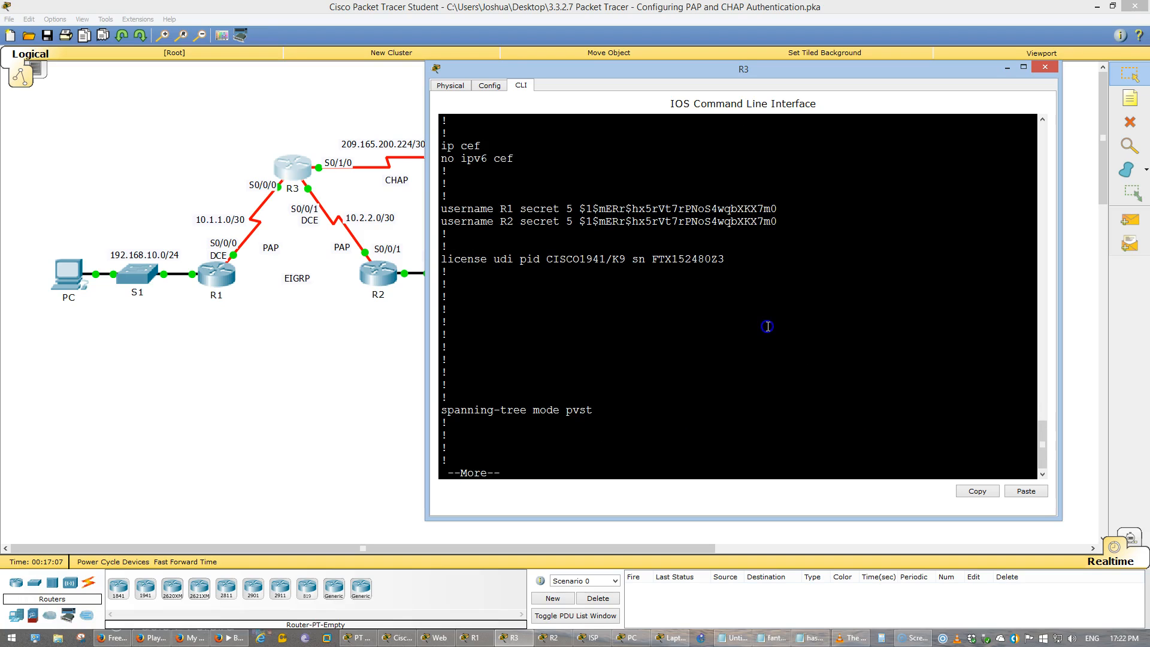
scroll(767, 326, up, 6)
scroll(768, 327, down, 10)
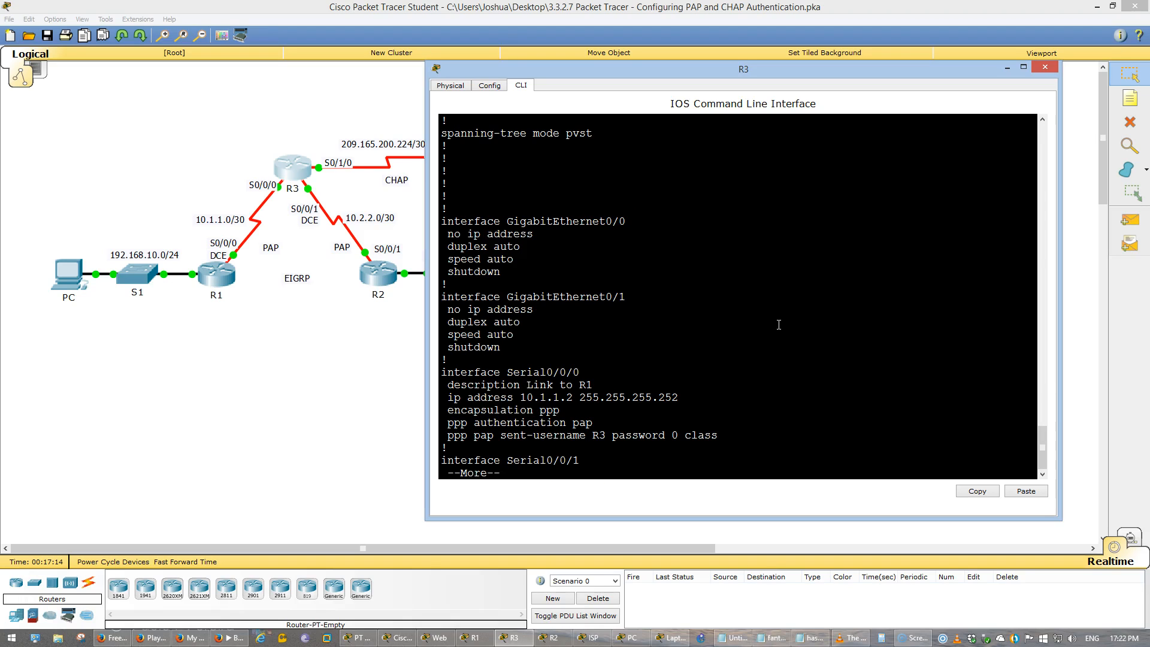
key(q)
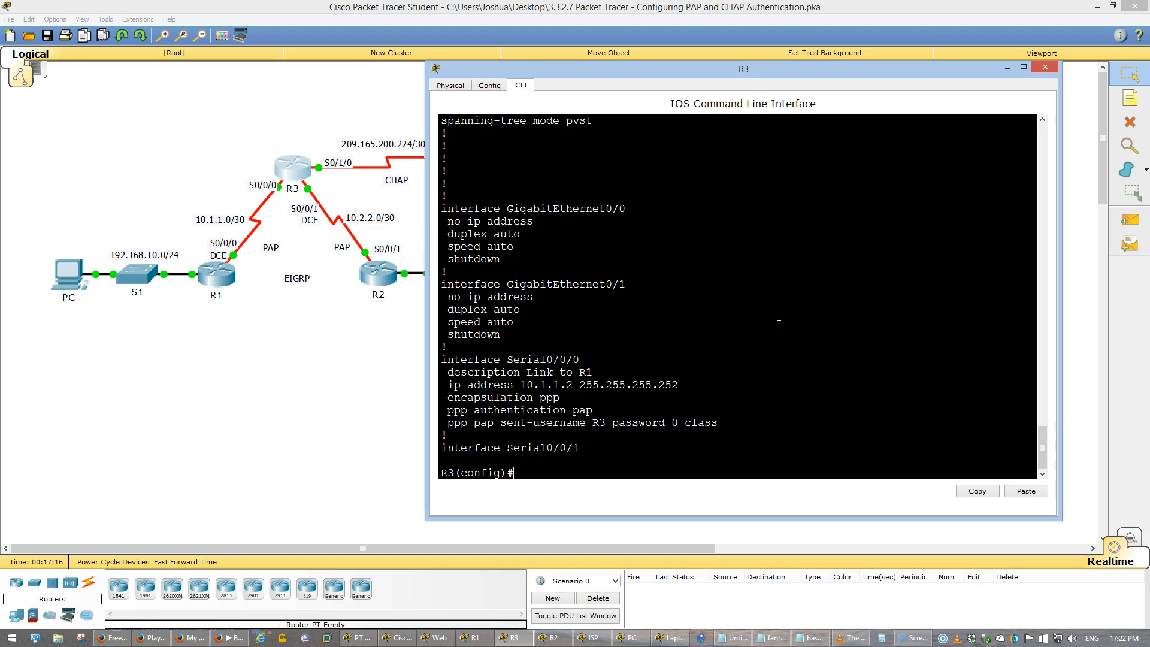
- Open R2's command line and begin the command that defines user R3 with a secret
click(373, 280)
click(710, 371)
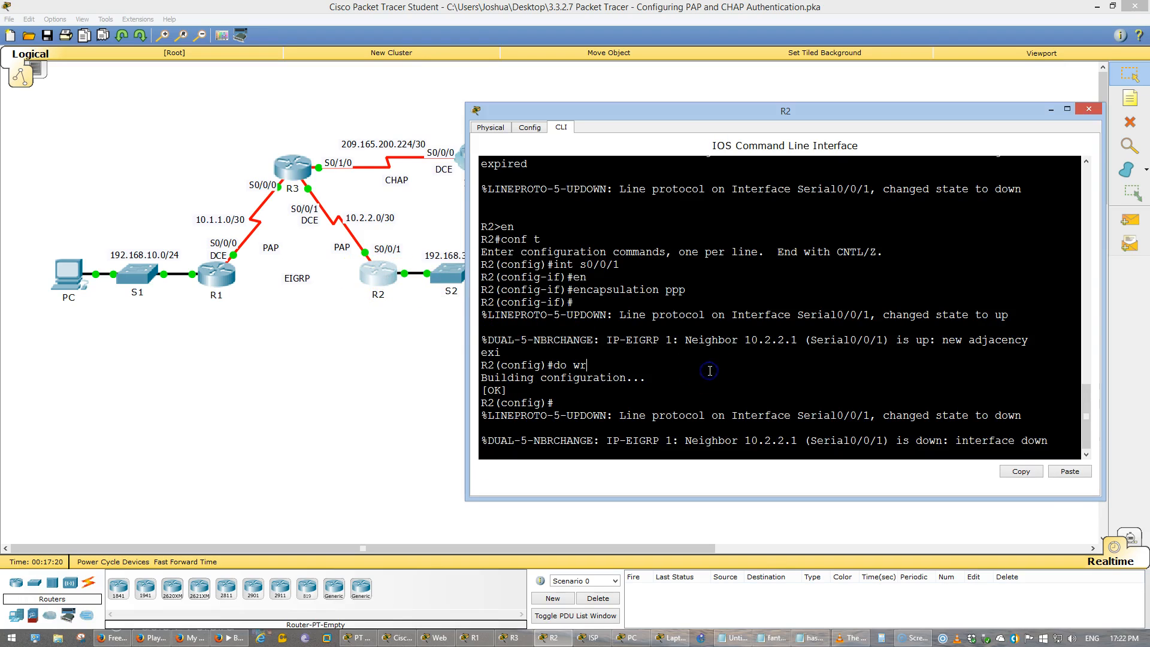
key(Return)
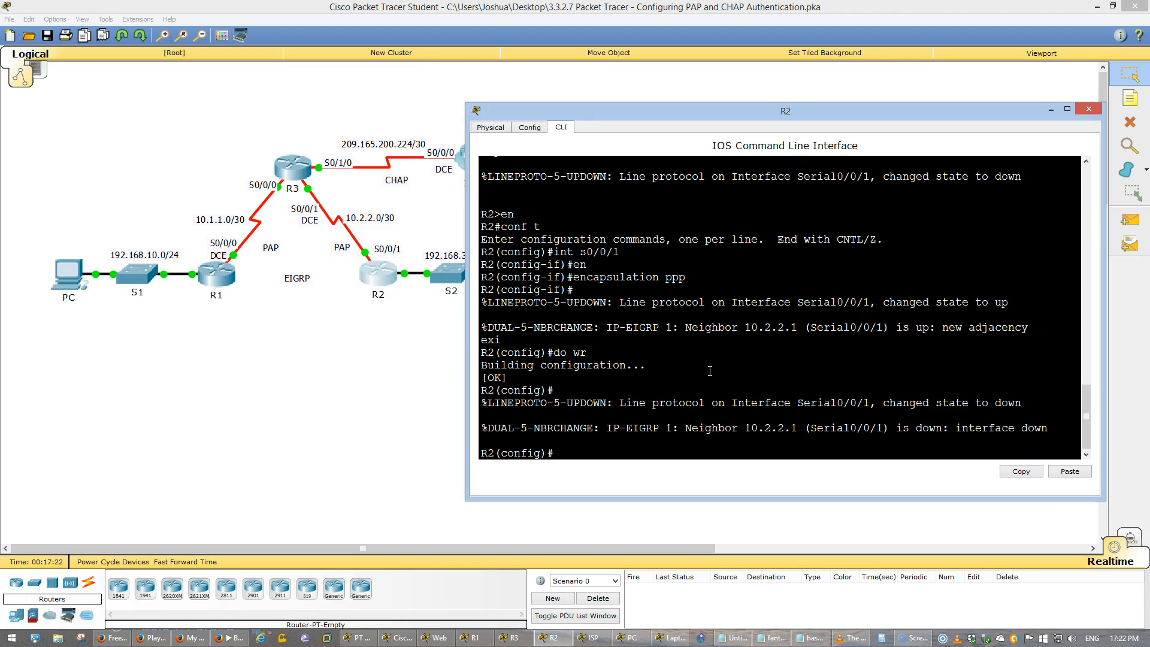
text(user)
key(Tab)
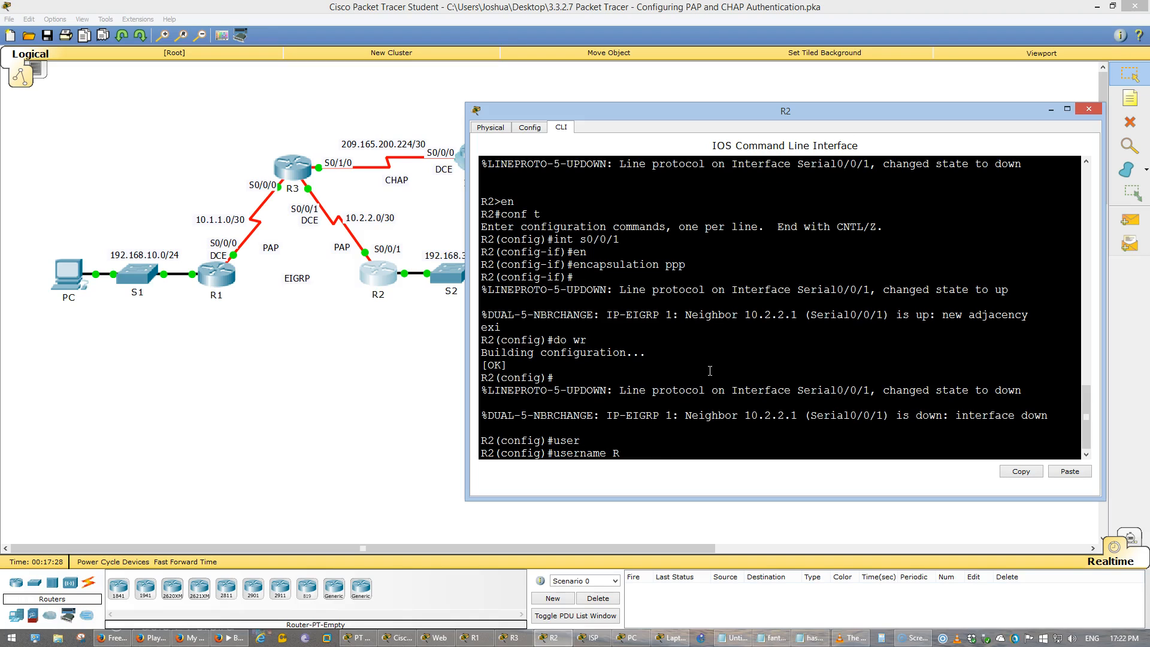
text(R3 secre)
key(BackSpace)
- Look up the PAP sent password in R3's configuration output and enter it on R2 as user R3's secret
click(307, 170)
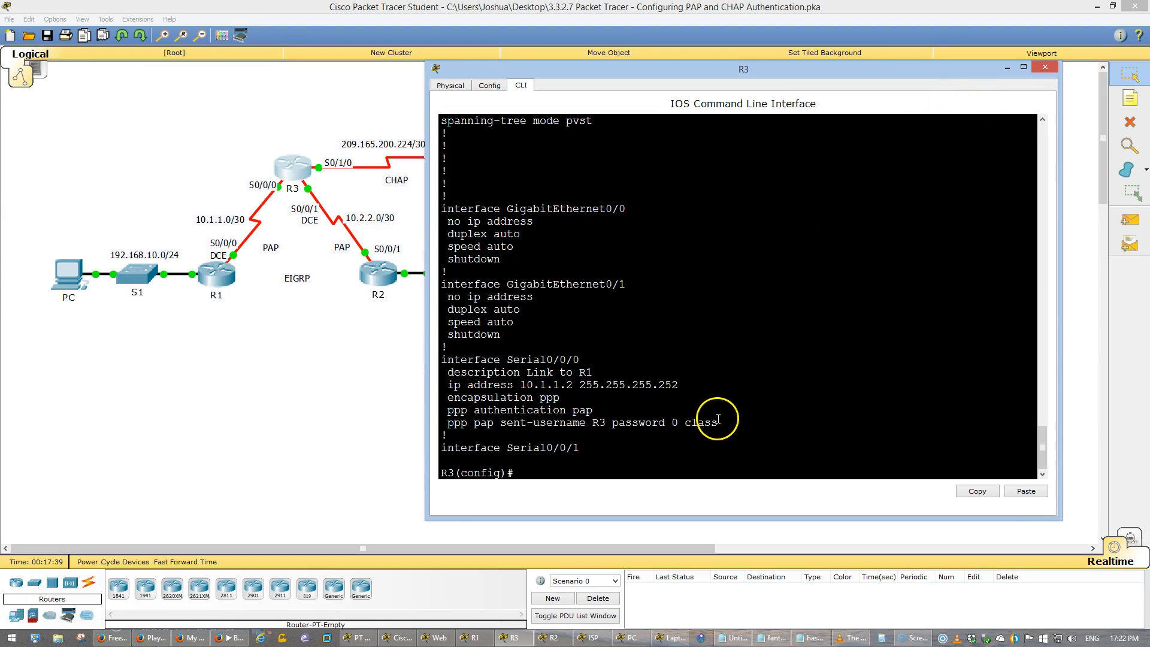
drag(717, 422, 671, 426)
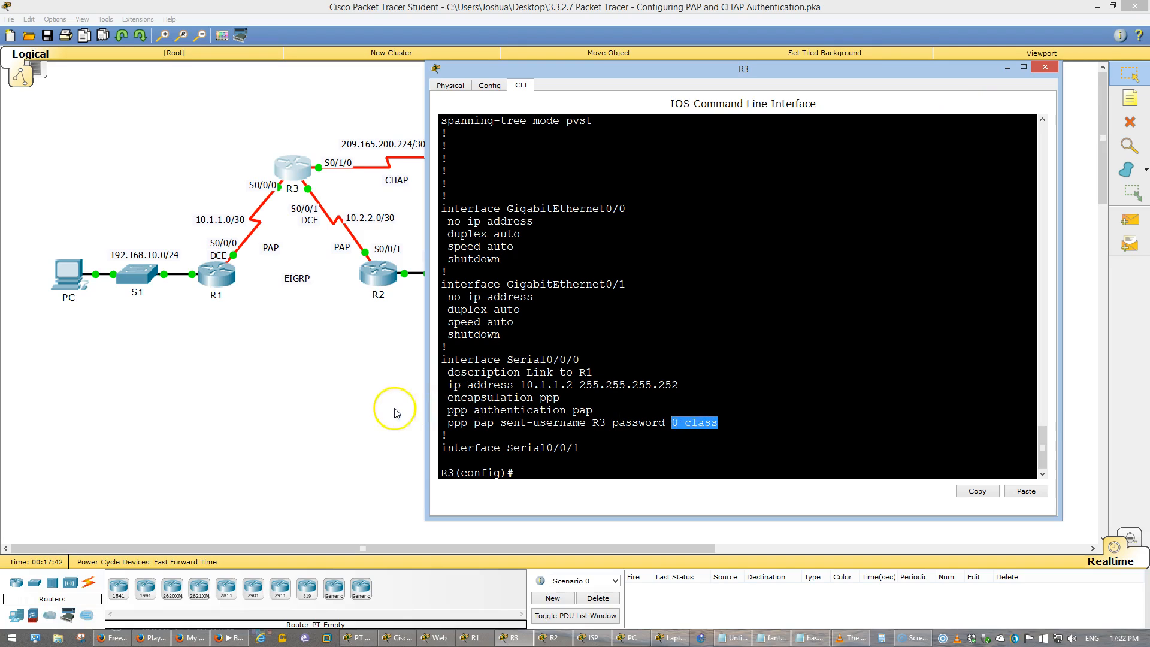
click(373, 403)
key(alt+Tab)
key(alt+Tab)
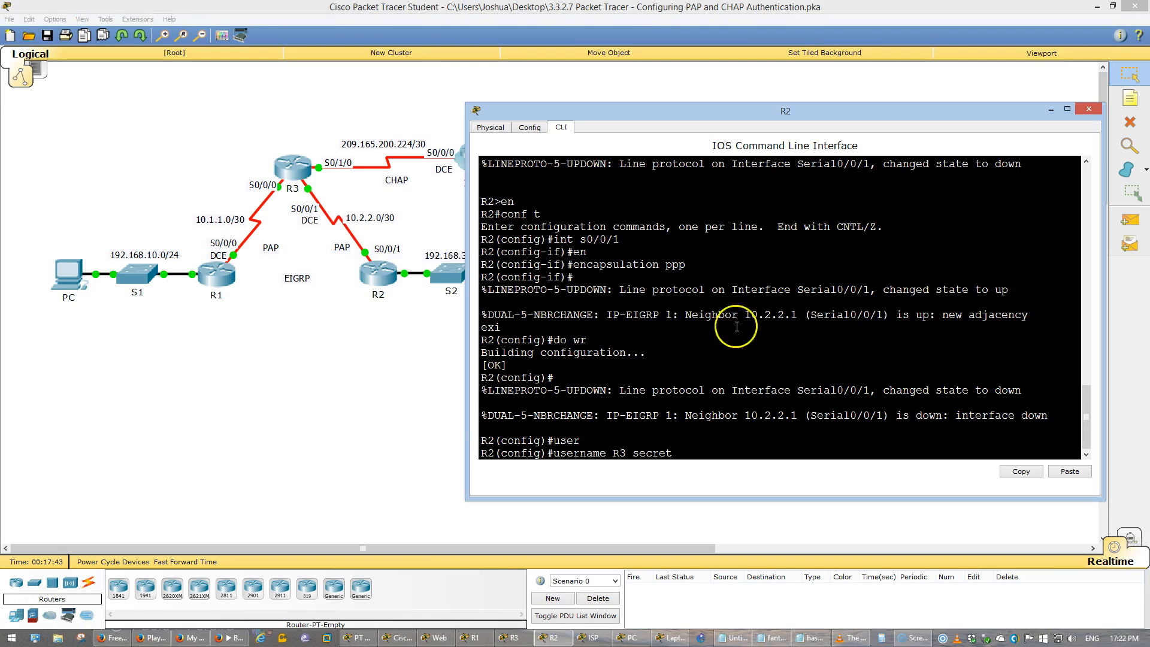
text(class)
key(Return)
- Enable PPP PAP authentication on R2's interface s0/0/1
text(int)
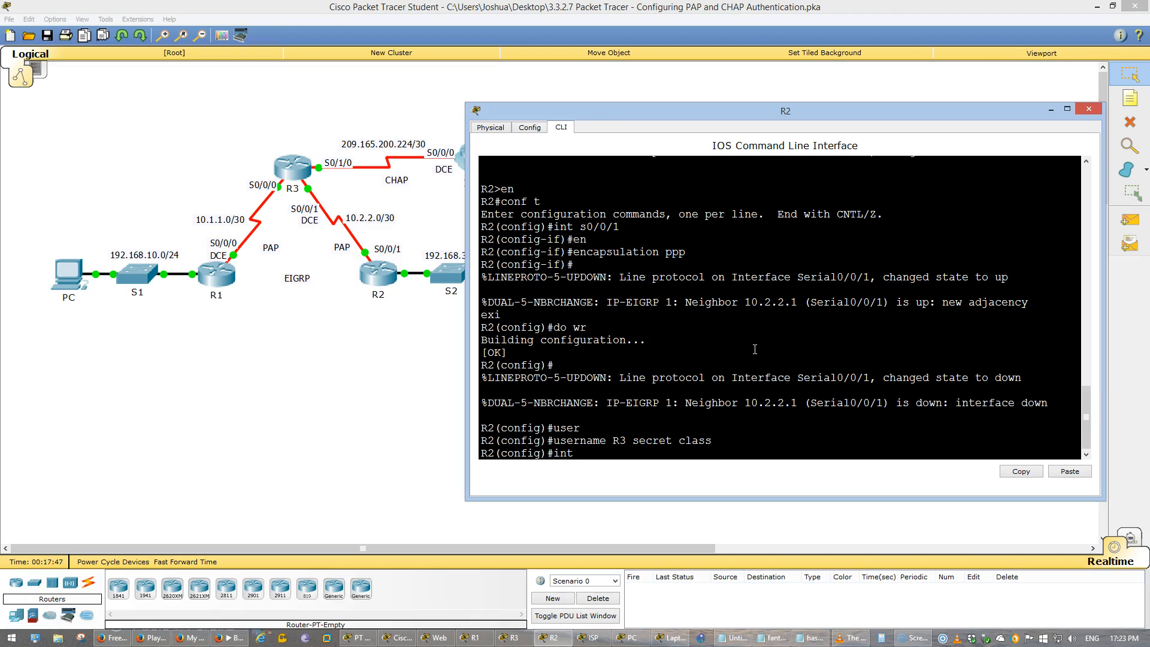
text( s0/0/1)
key(Return)
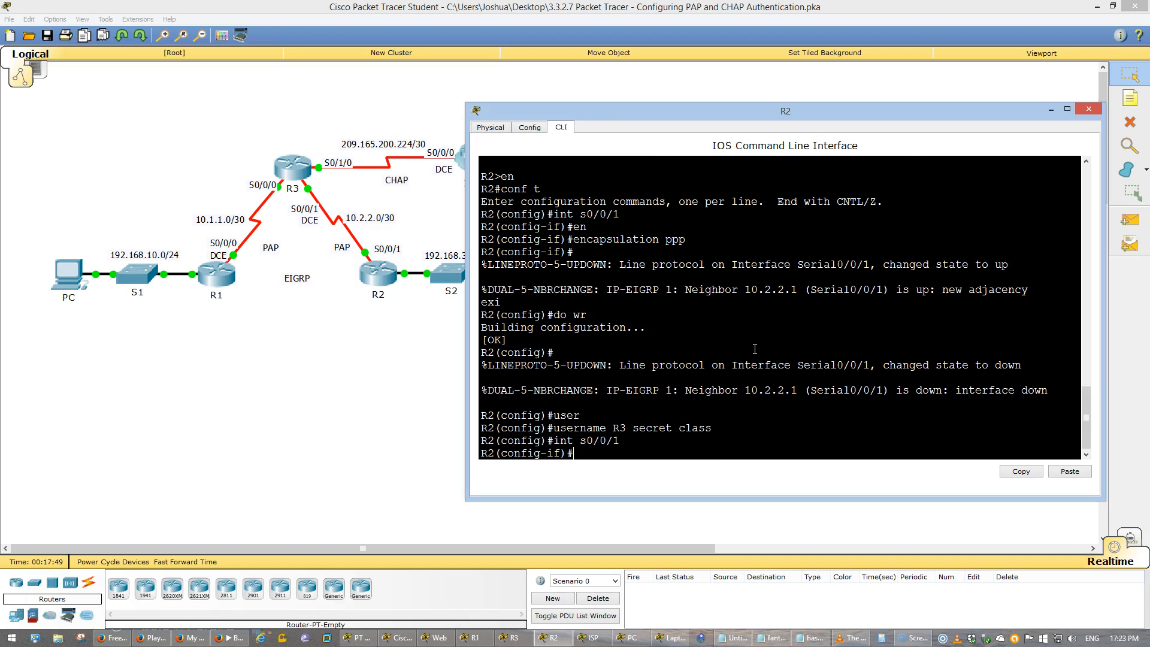
text(ppp au)
key(Tab)
text(pap)
key(Return)
- Set the PAP sent-username on R2's s0/0/1 to R2 with the password that R3 expects
text(ppp pap se)
key(Tab)
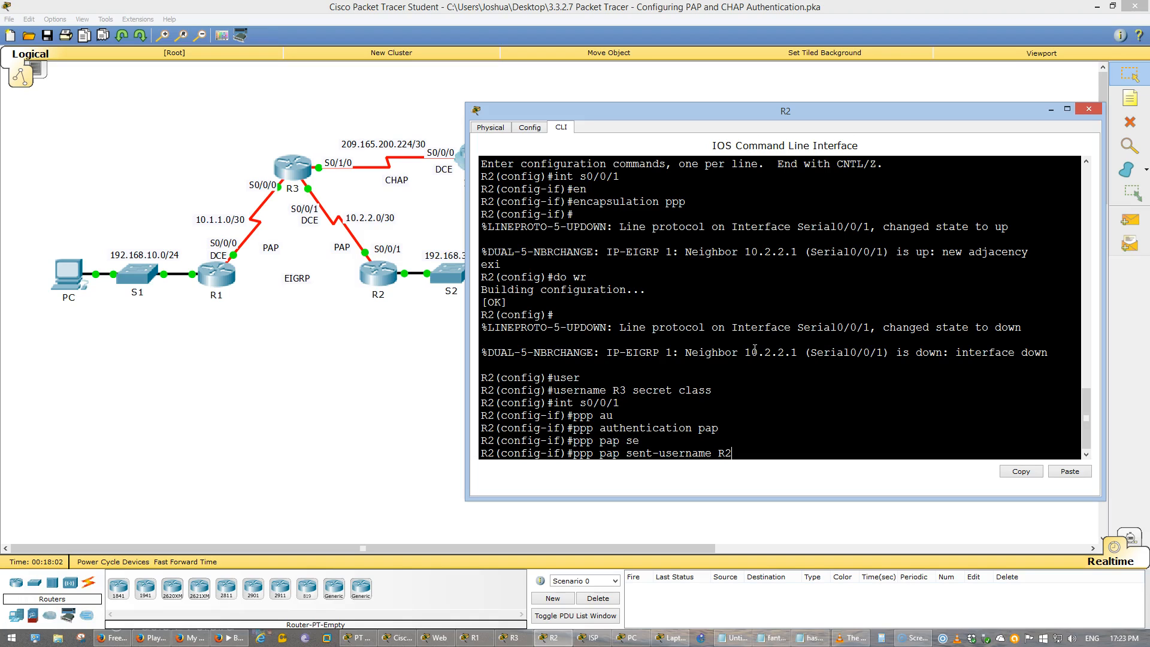
text(R2 password cisco)
key(Return)
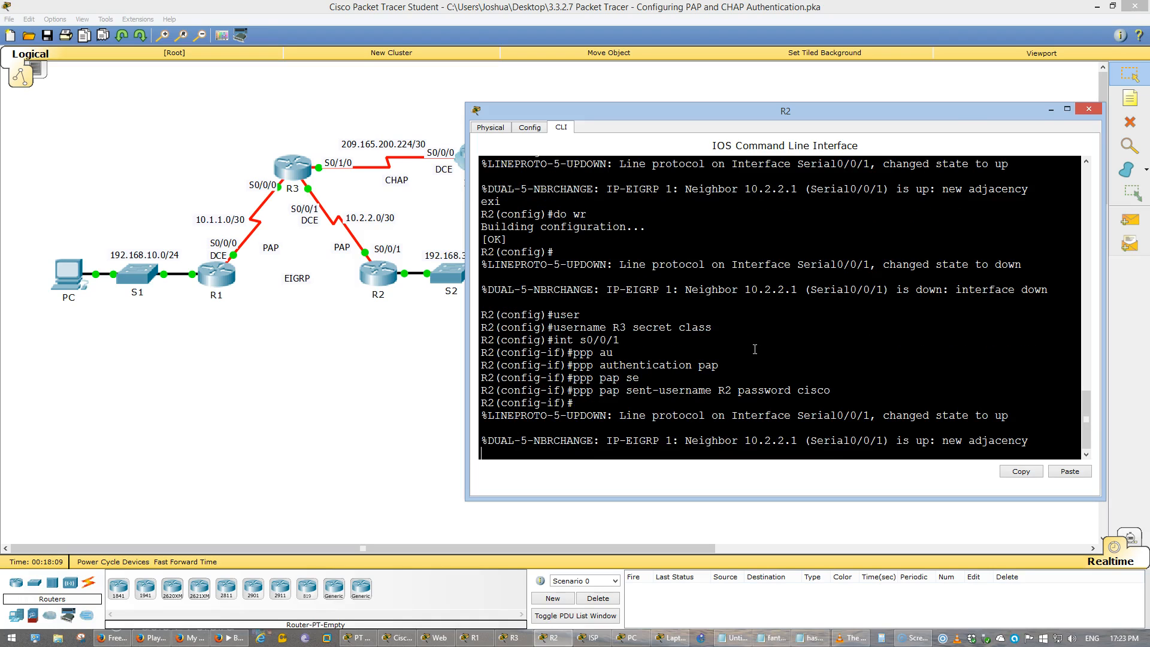
- Save R2's running configuration and leave interface configuration mode
text(do wr)
key(Return)
text(exi)
key(Return)
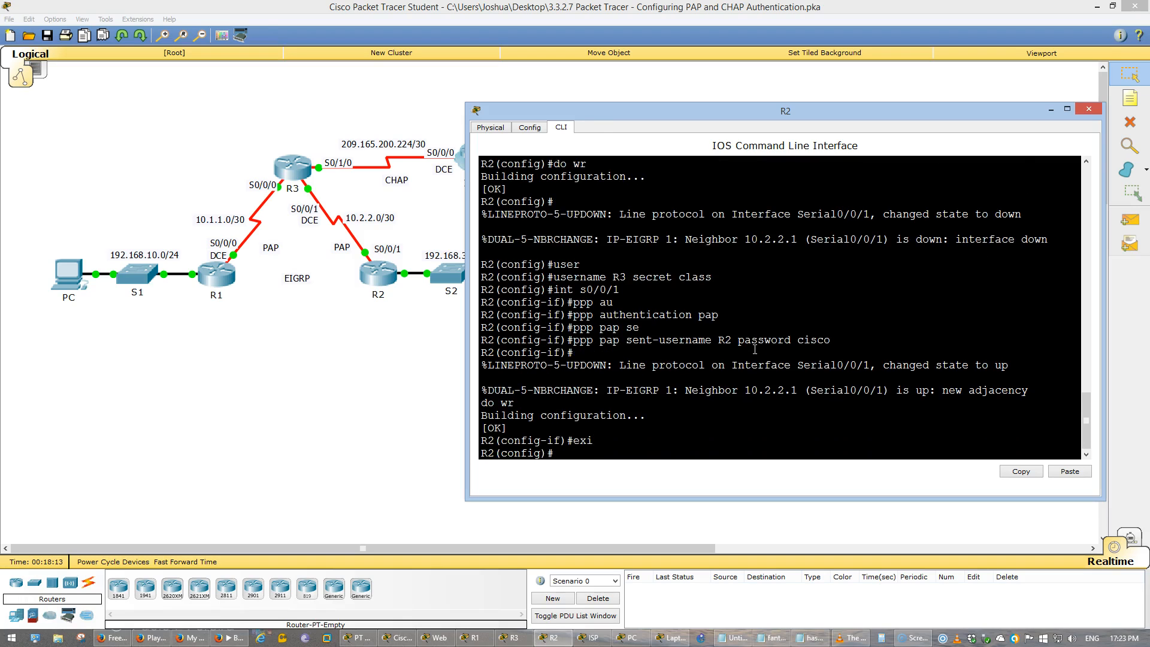
- Read the instructions for CHAP authentication between R3 and ISP, and return to the network topology
click(358, 637)
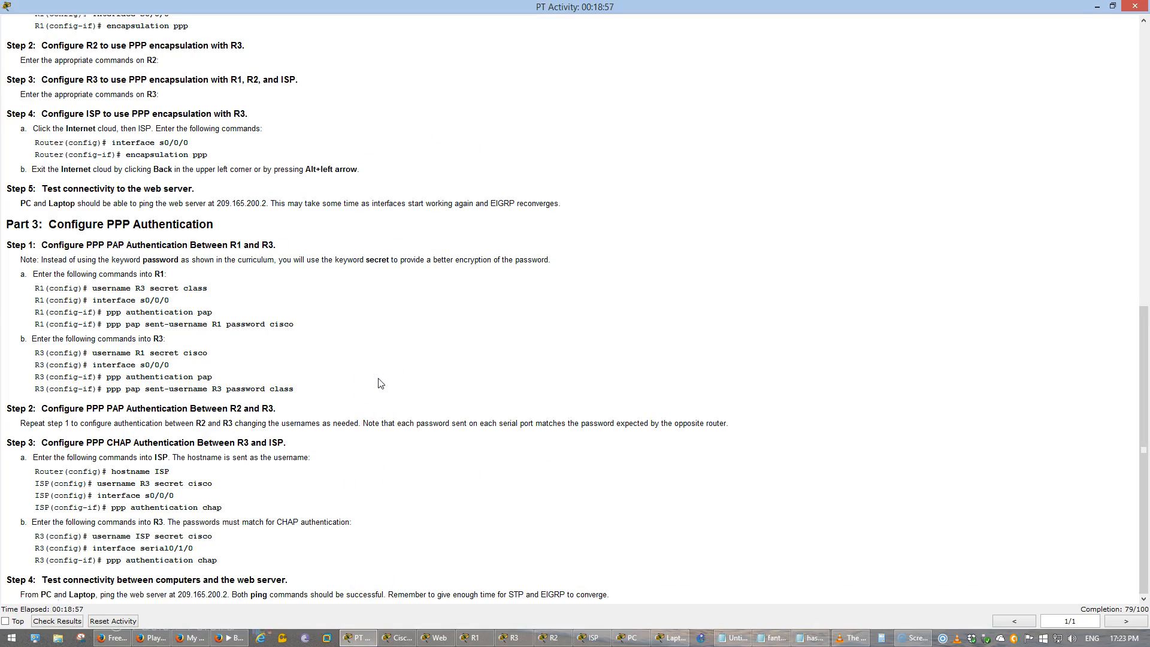
click(108, 442)
mouse_move(108, 442)
mouse_down()
mouse_move(283, 441)
mouse_move(91, 443)
mouse_up()
click(284, 442)
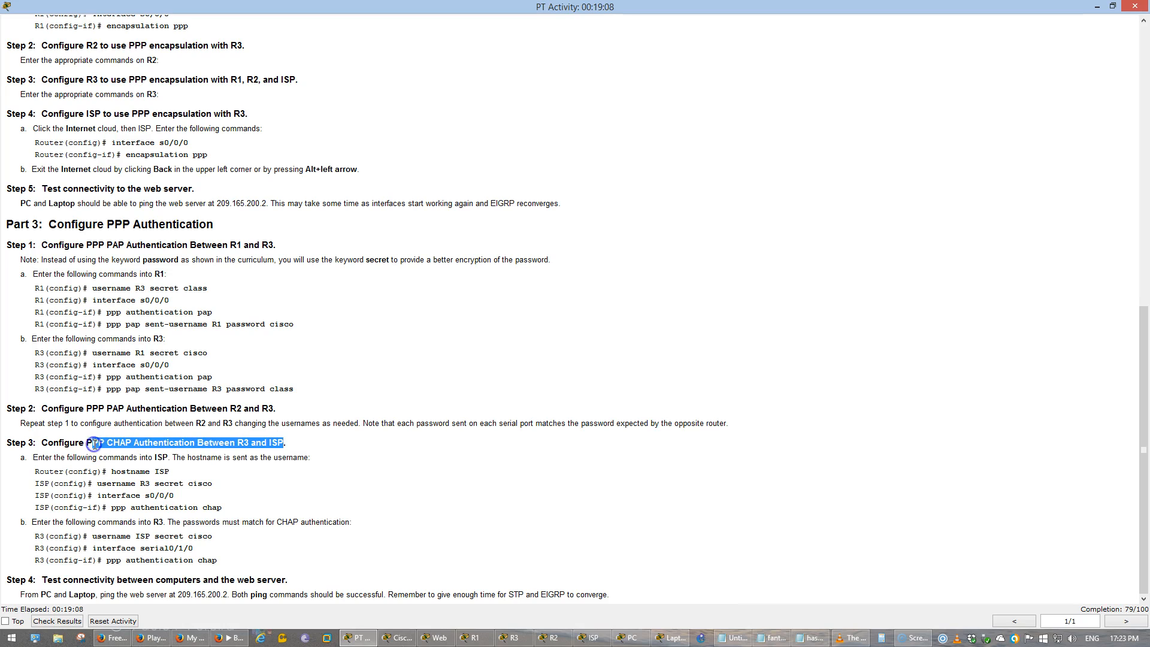
click(414, 638)
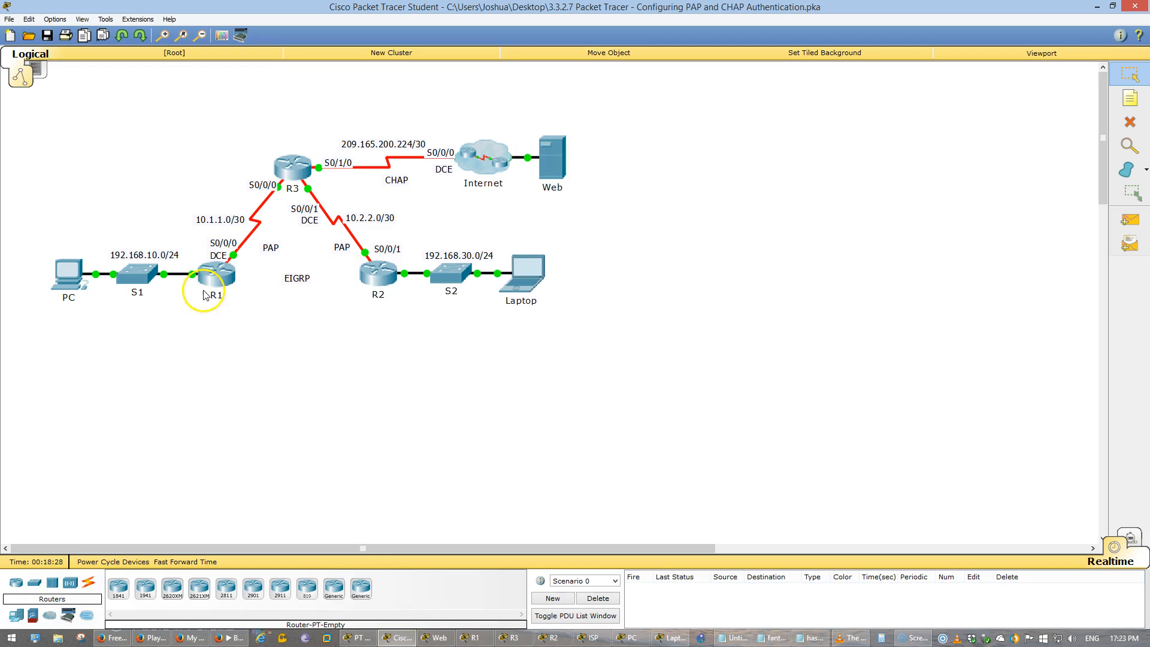
- Review the PAP links in the topology and the Notepad notes comparing clear-text PAP with MD5-hashed CHAP
click(382, 292)
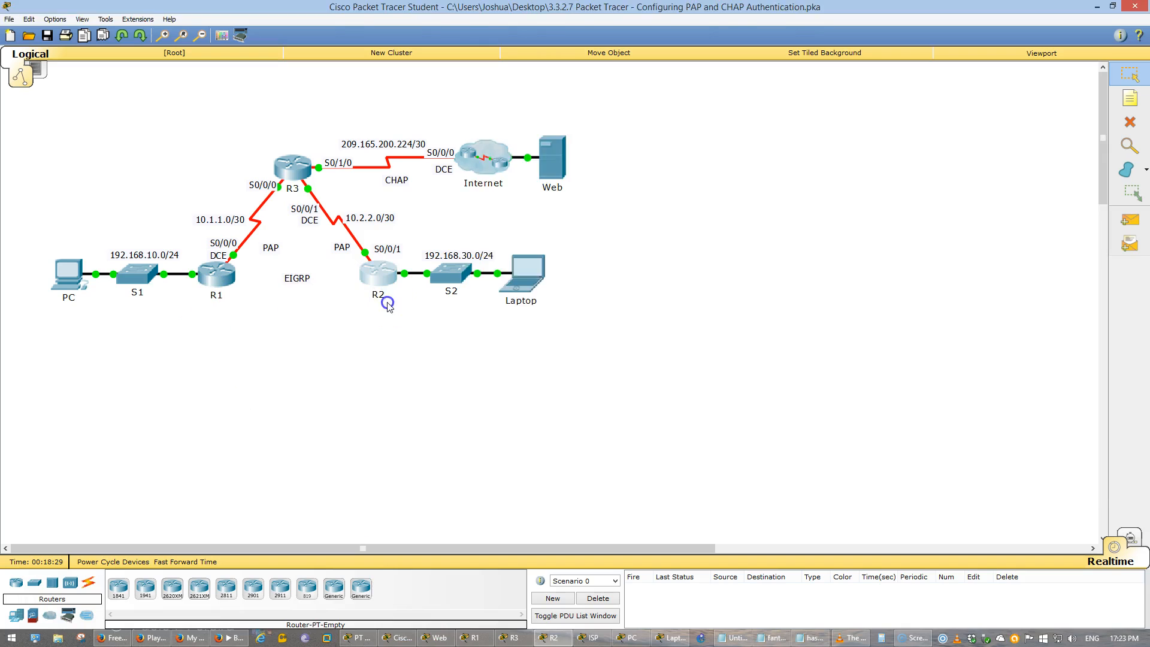
click(321, 325)
click(277, 140)
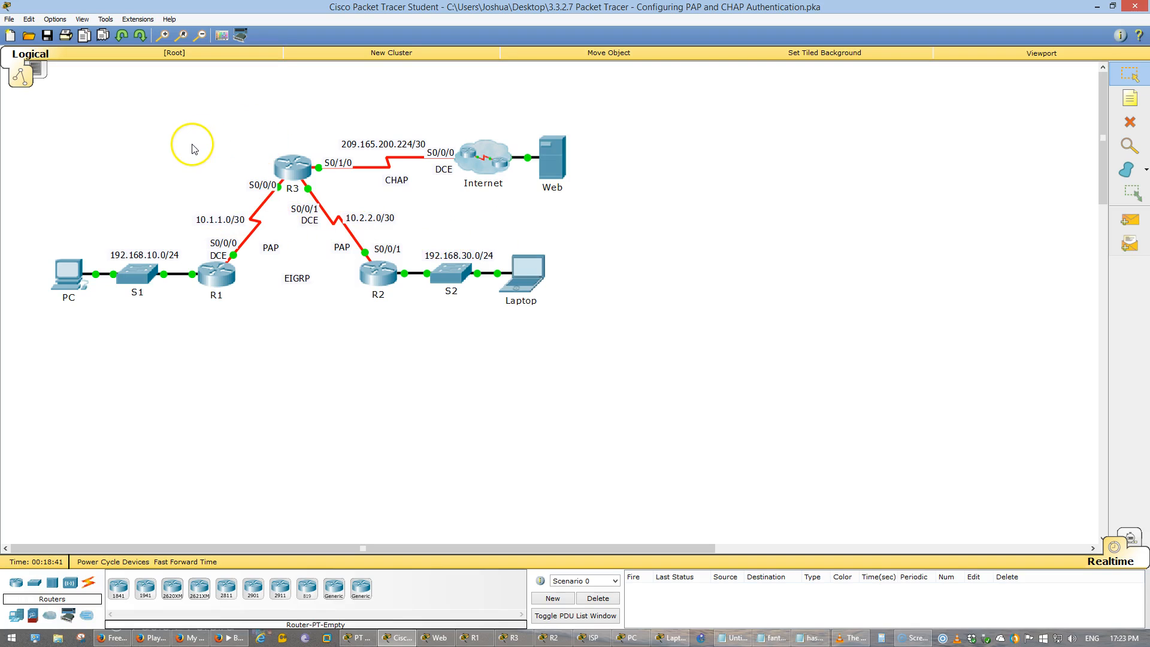
click(731, 638)
click(562, 364)
drag(603, 288, 317, 288)
click(278, 302)
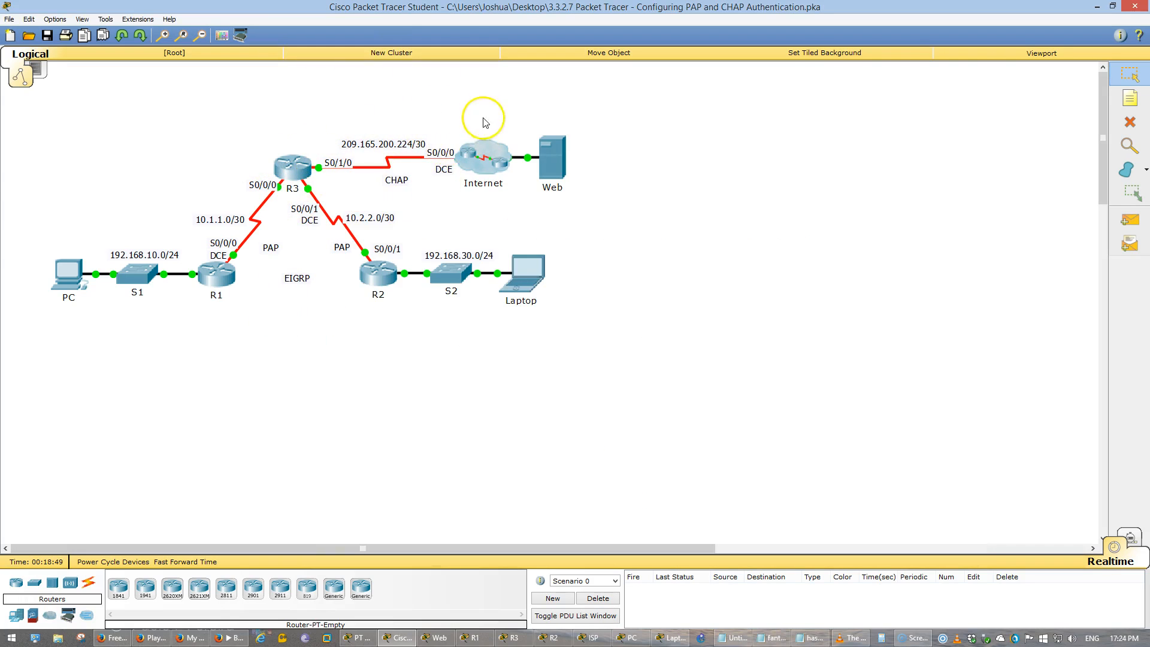
click(816, 638)
click(531, 337)
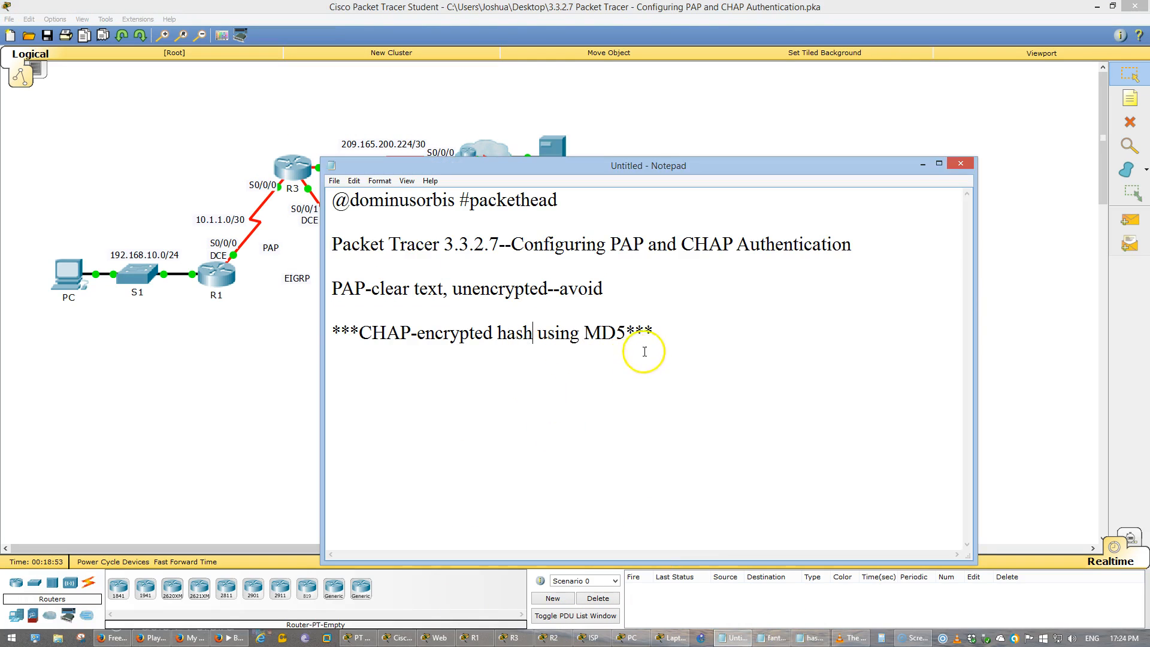
drag(626, 333, 357, 333)
click(236, 431)
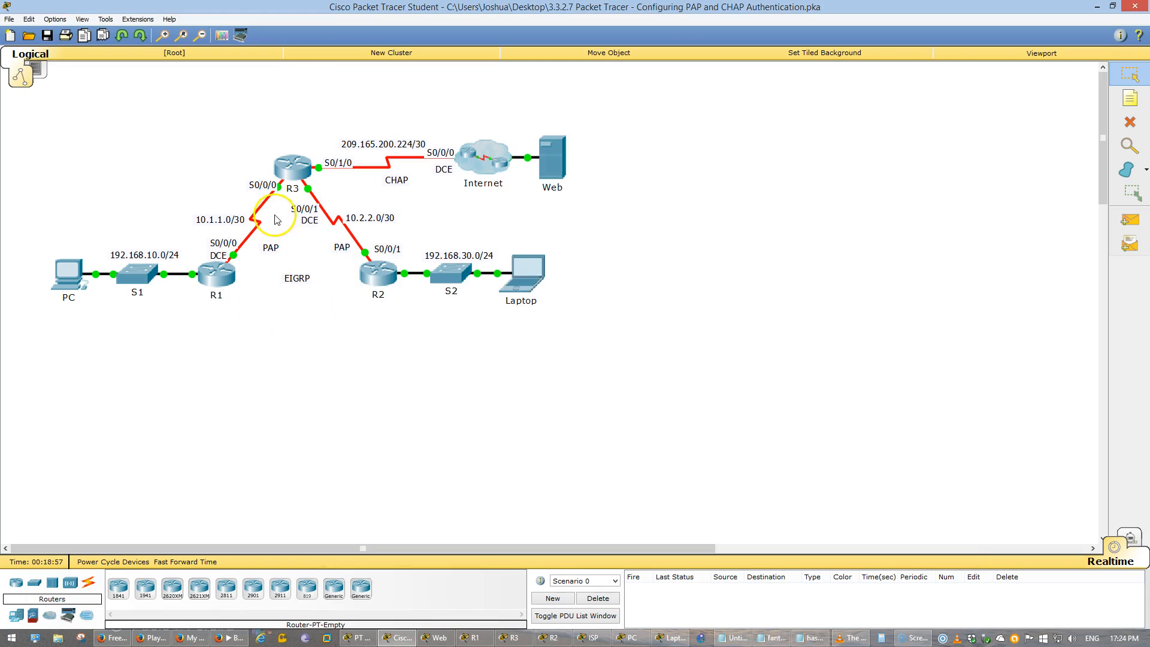
- Check the CHAP commands for ISP and open the ISP router's command line inside the Internet cloud, alongside the activity instructions
click(291, 168)
click(361, 640)
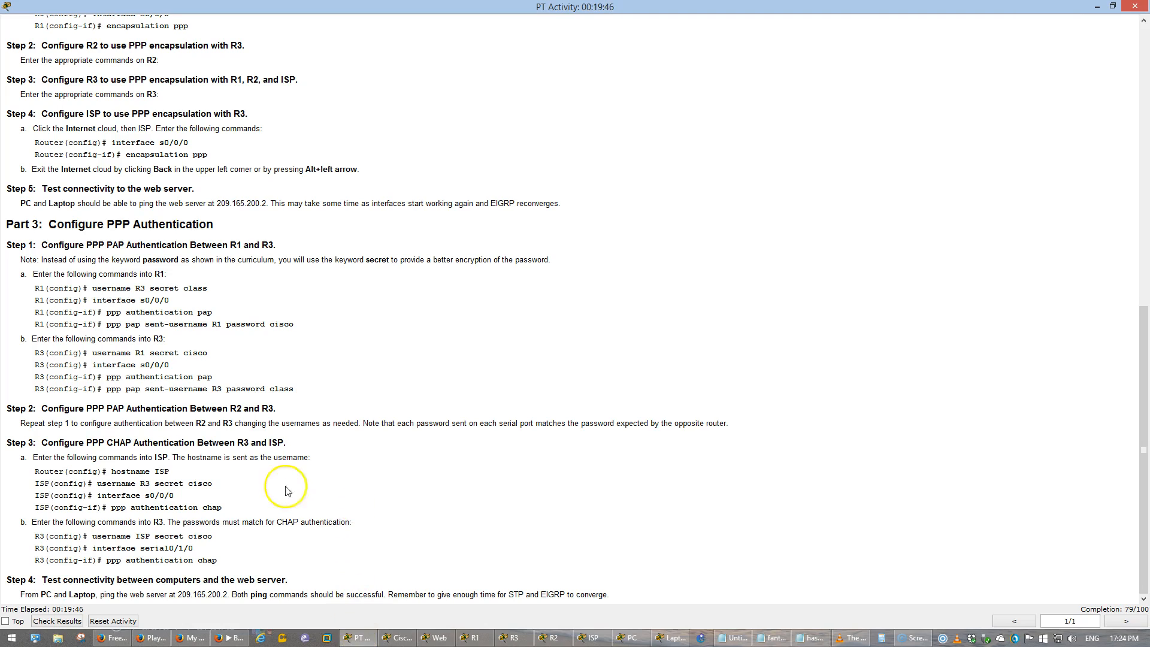
drag(34, 478, 238, 509)
click(238, 509)
key(alt+Tab)
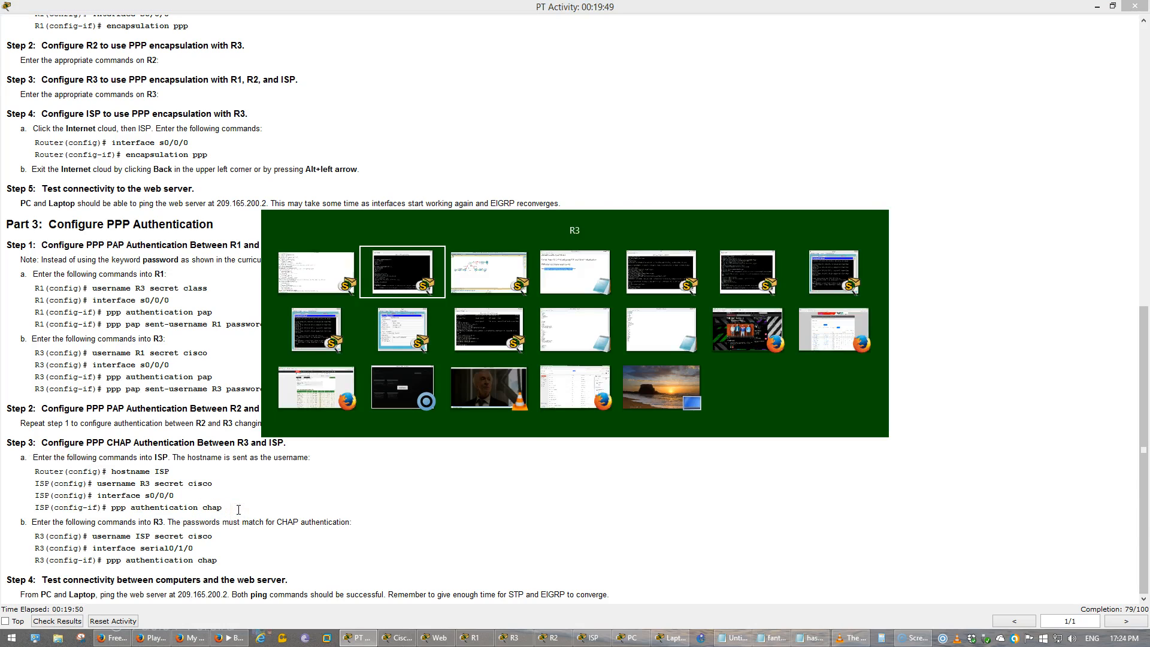
click(496, 154)
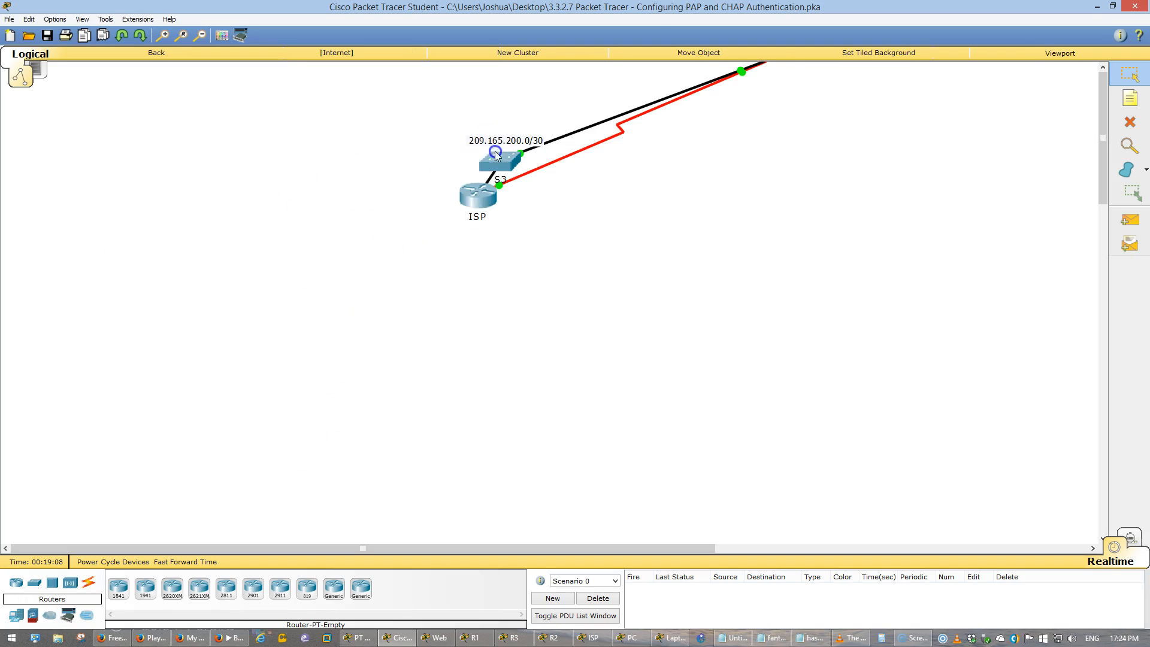
click(479, 197)
key(alt+Tab)
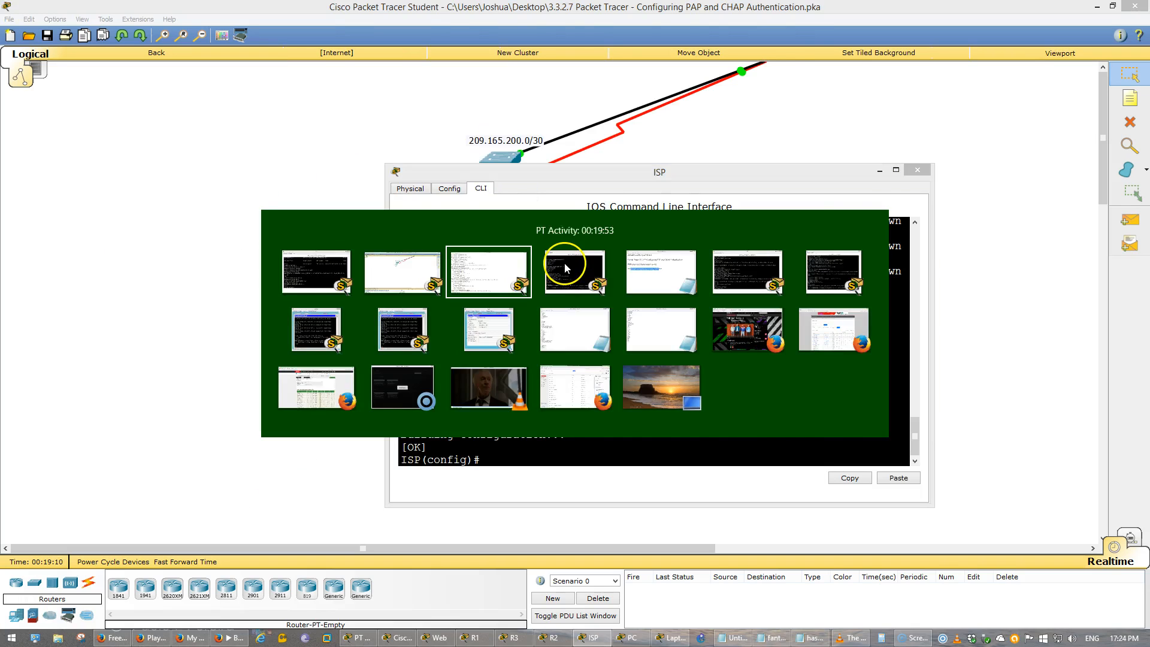
click(564, 262)
key(alt+Tab)
key(Tab)
key(alt+Tab)
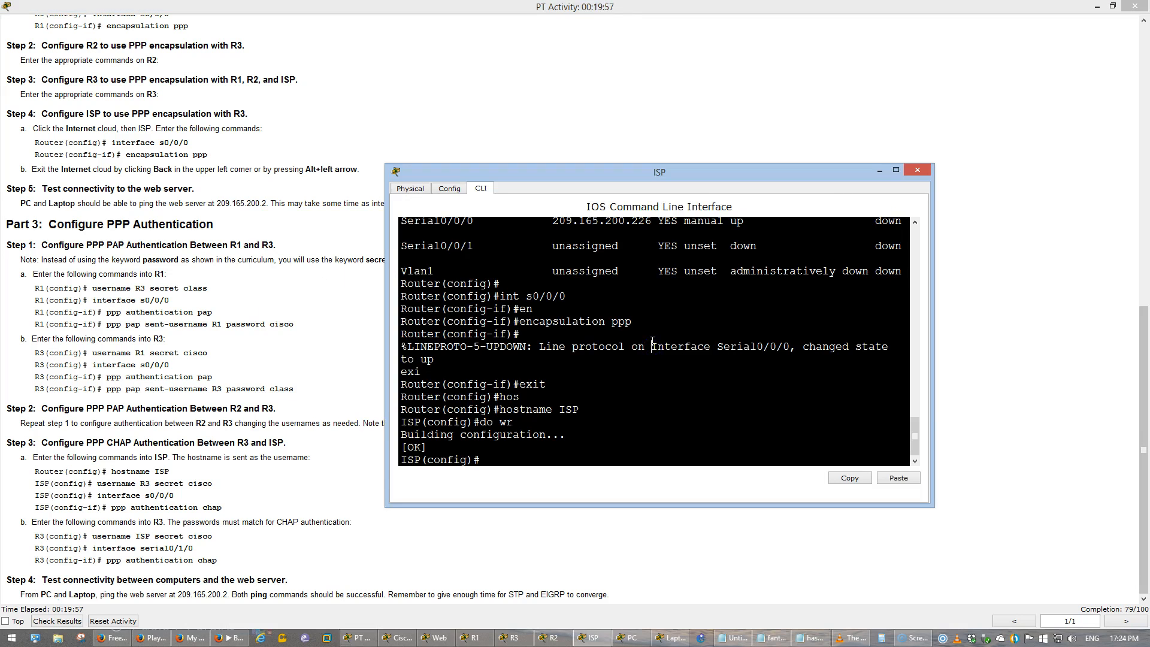
key(Return)
key(Return)
key(Return)
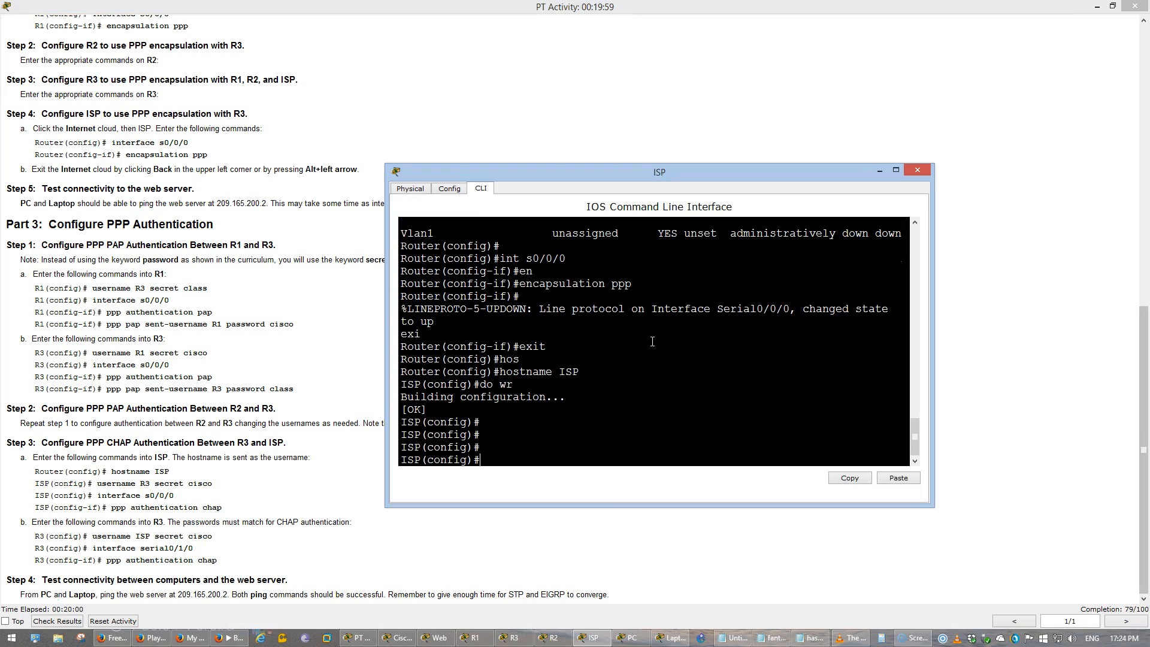
- Create the local username R3 on ISP with the secret password given in the instructions
text(uer)
key(Tab)
key(BackSpace)
key(BackSpace)
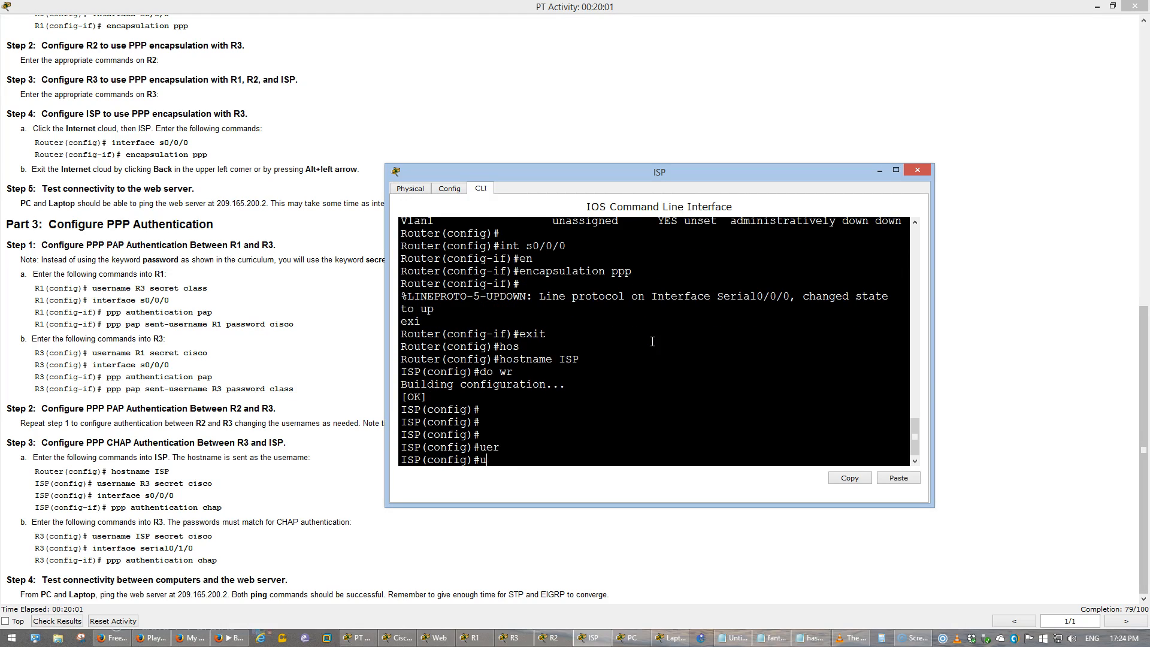
text(sr)
key(Tab)
key(BackSpace)
text(er)
key(Tab)
text(R3 se)
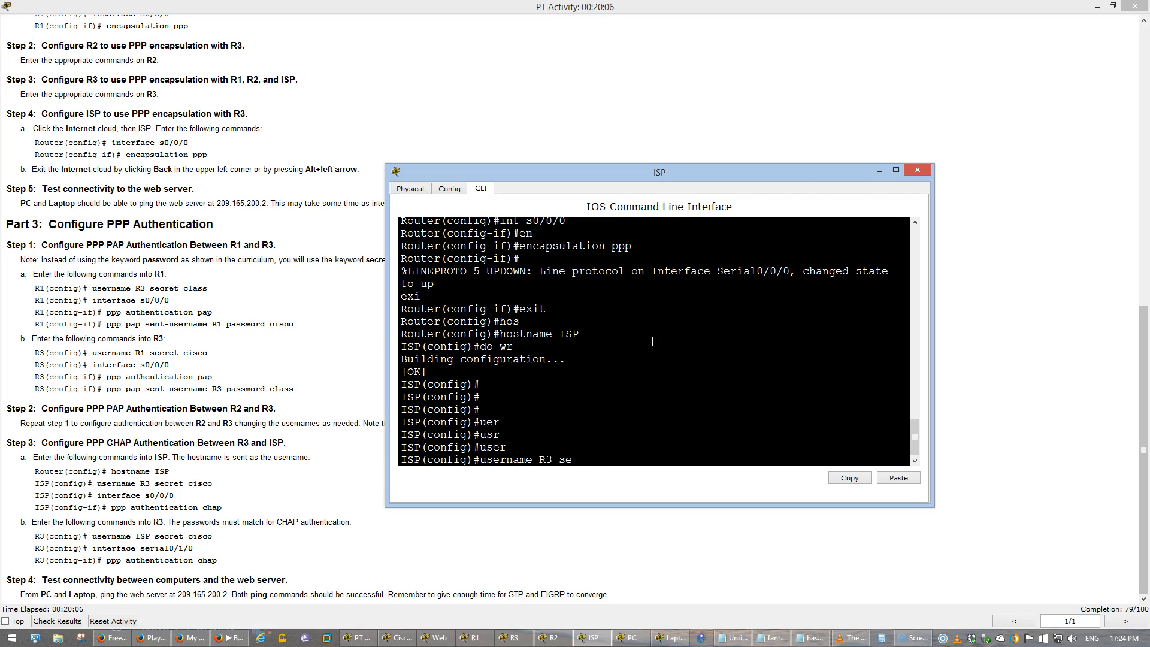
key(Tab)
text(cisco)
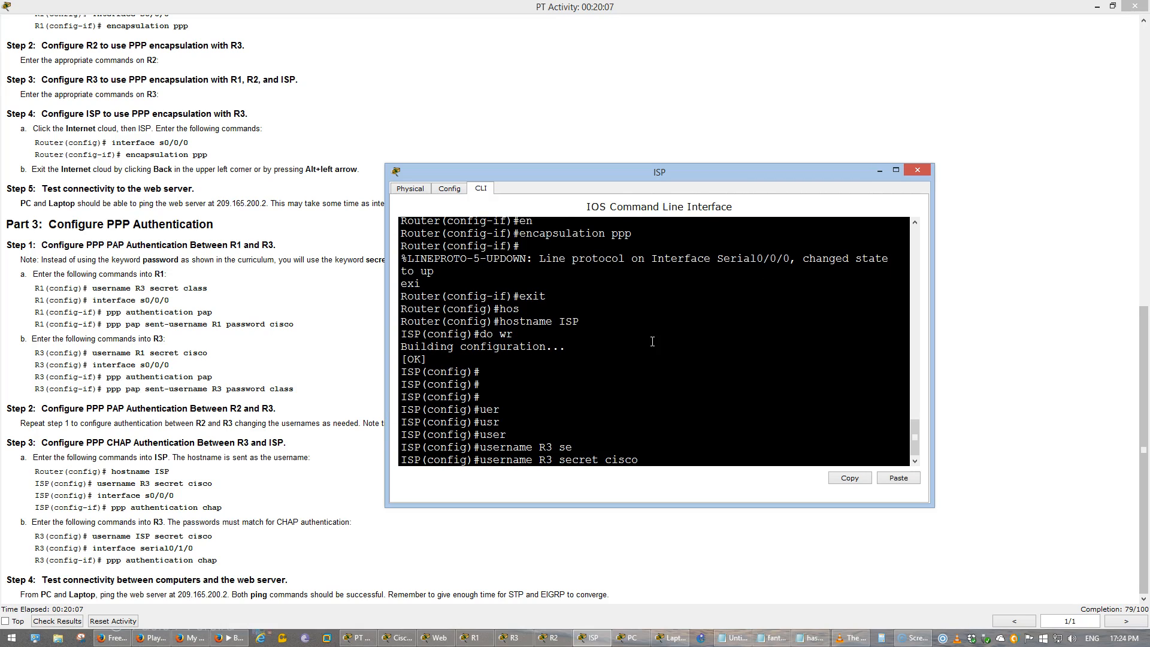
key(Return)
- Enable PPP CHAP authentication on ISP's interface s0/0/0
text(int s0/0/0)
key(Return)
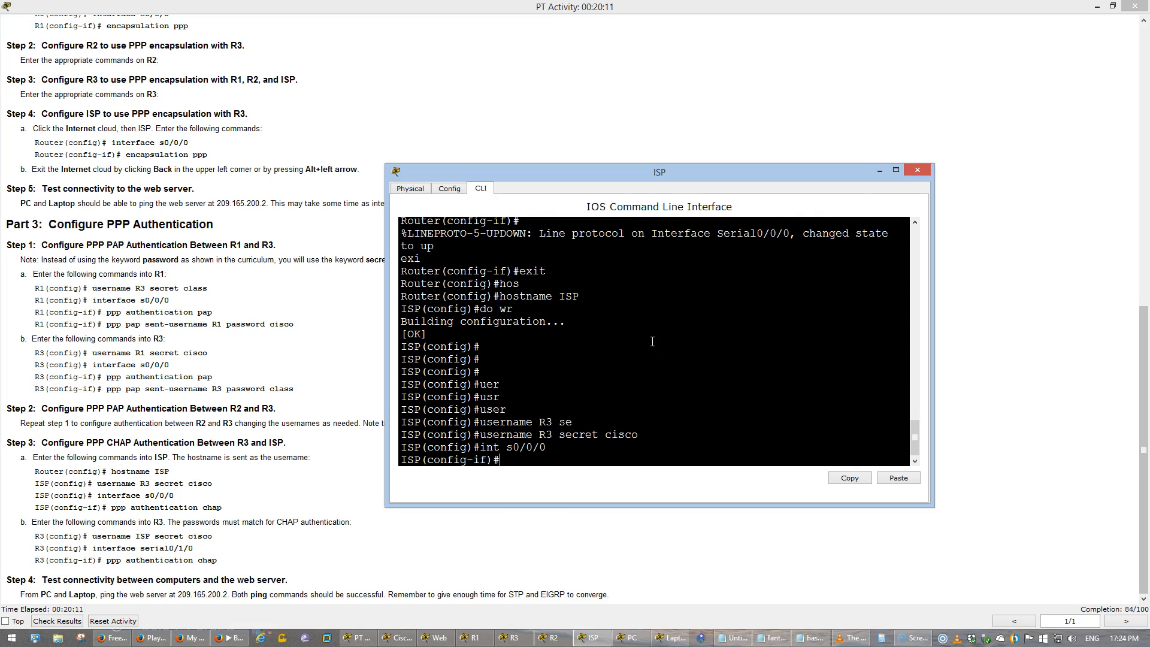
text(ppp auth)
key(Tab)
text(chap)
key(Return)
- Leave interface configuration mode on ISP and save its running configuration
key(Return)
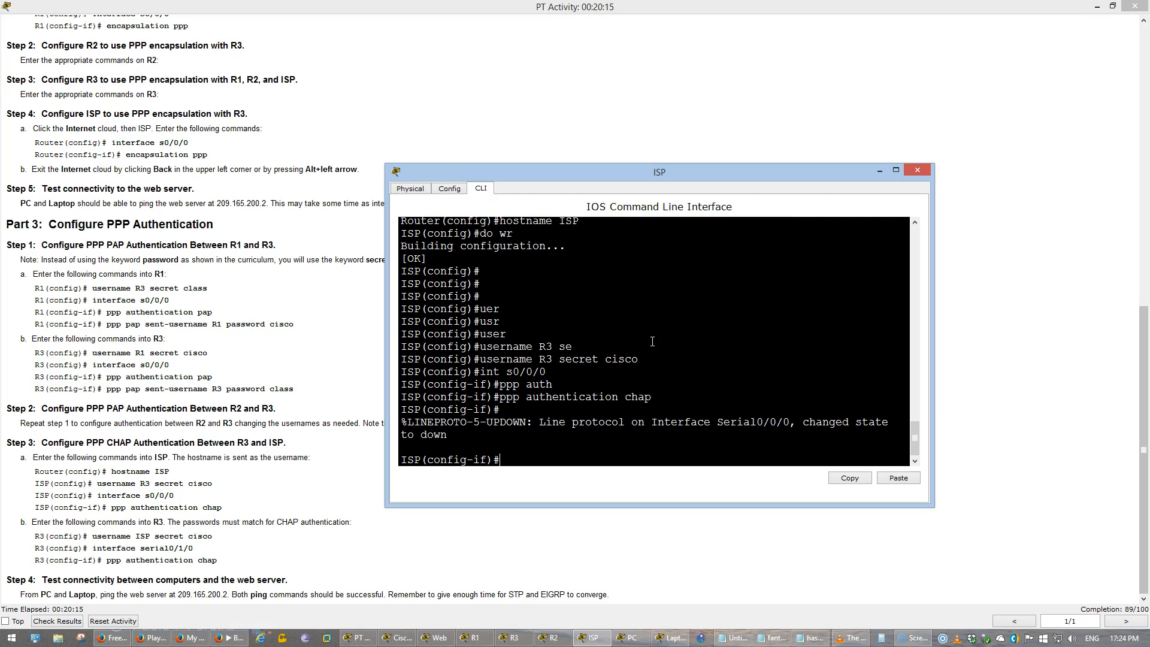
text(exi)
key(Return)
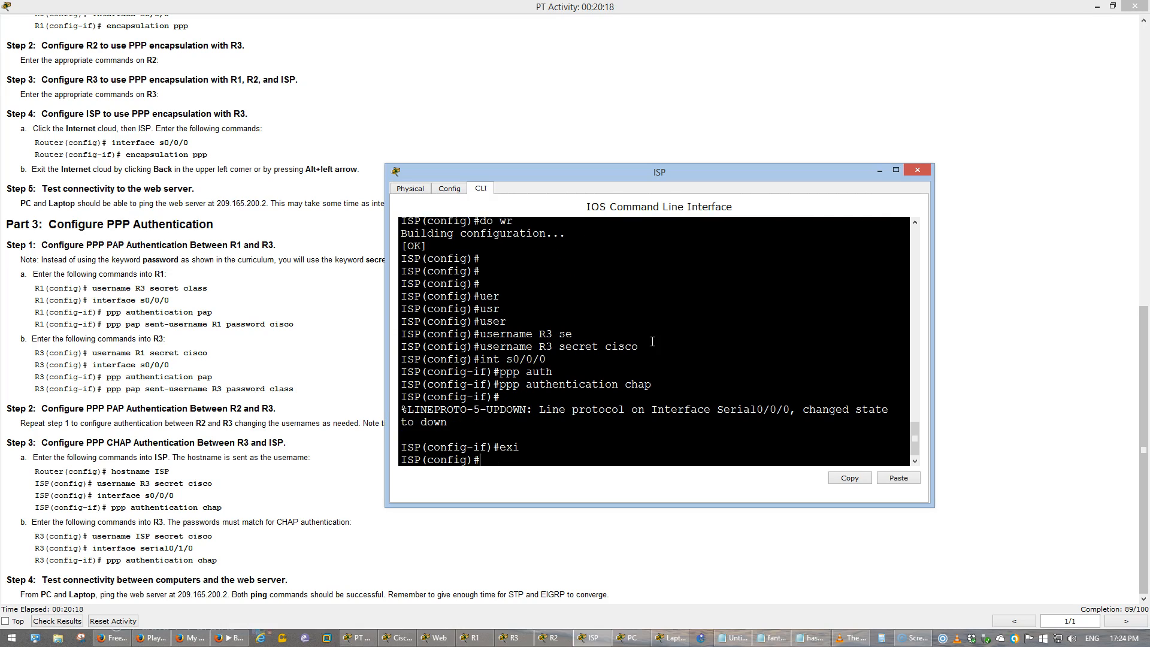
text(do wr)
key(Return)
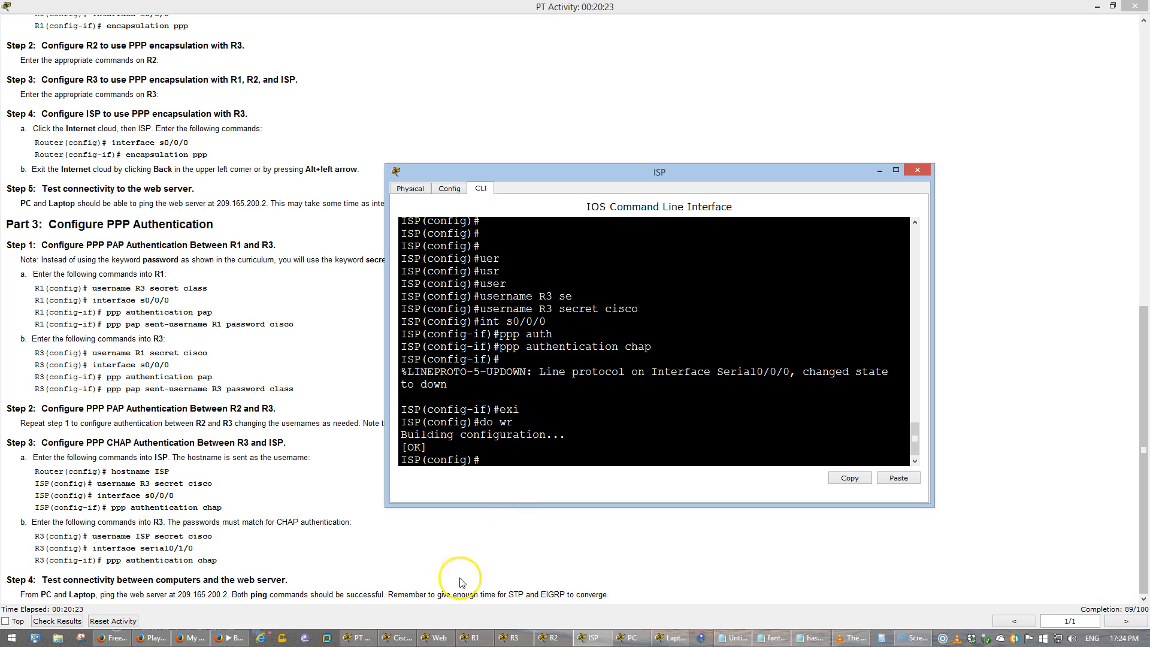
- Return to the root topology and open R3's command line alongside the activity instructions
click(396, 637)
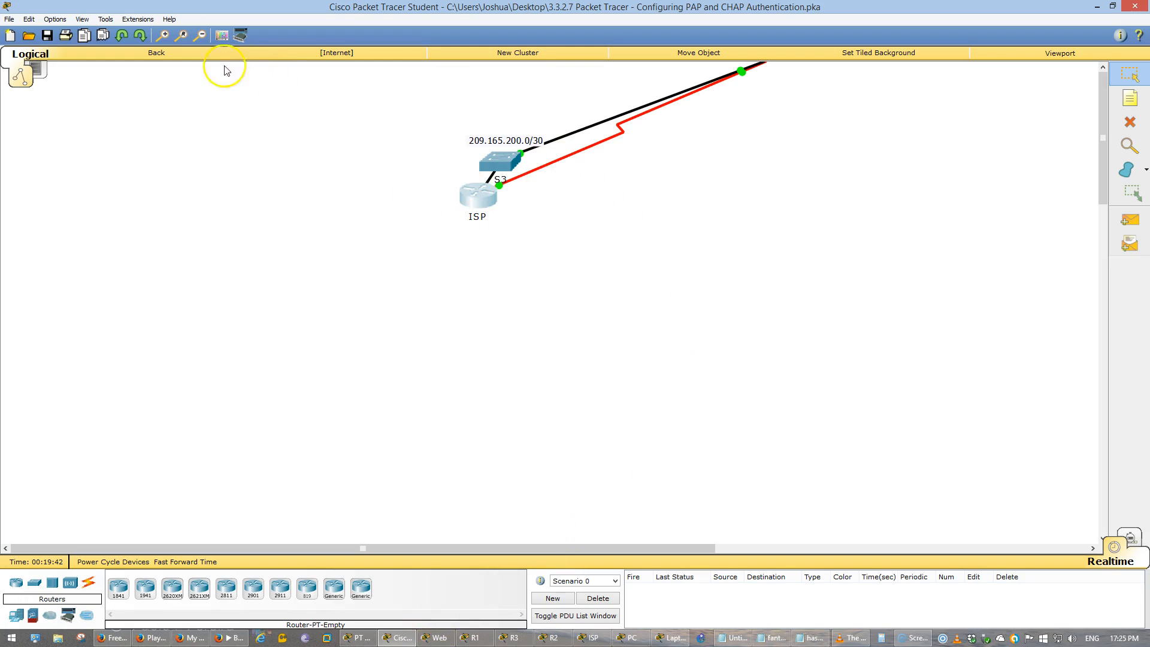
click(185, 52)
click(307, 164)
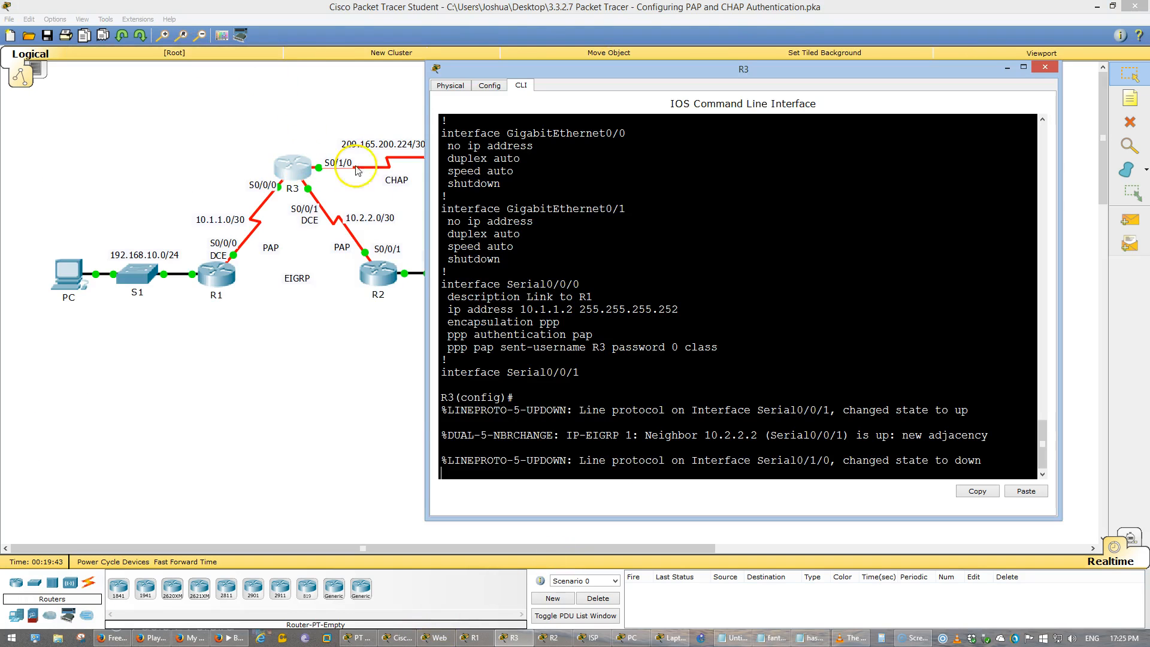
key(Return)
key(Return)
key(Return)
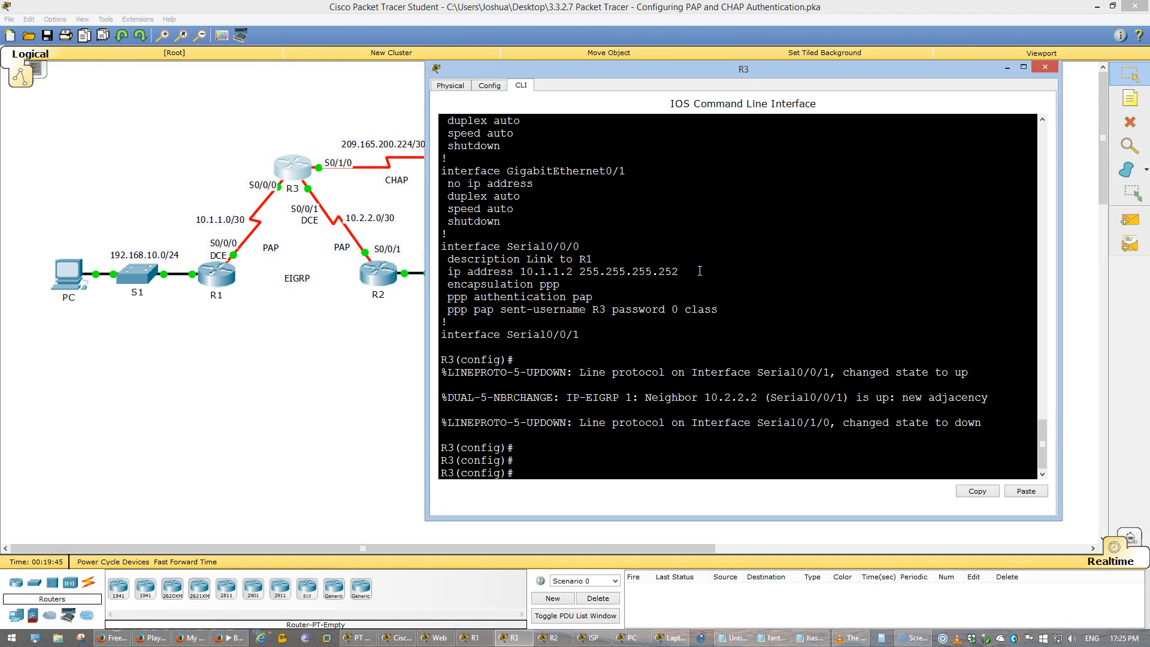
key(alt+Tab)
key(Tab)
key(alt+Tab)
key(alt+Tab)
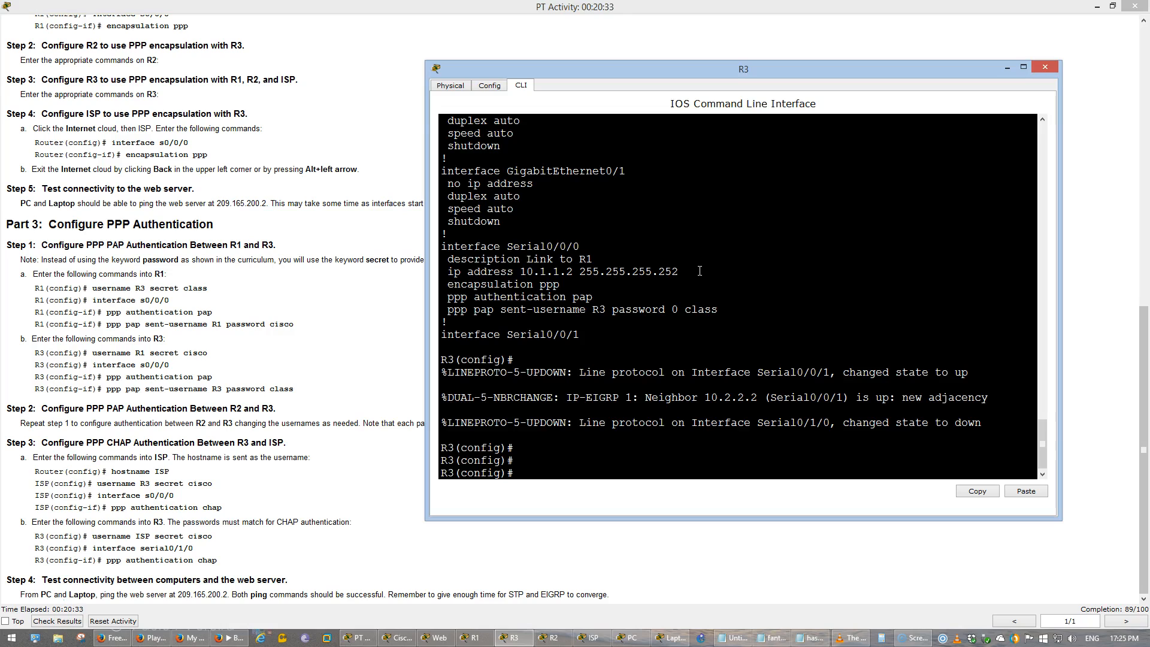
key(Return)
- Create the local username ISP on R3 with the secret password that matches the one on ISP
text(user)
key(Tab)
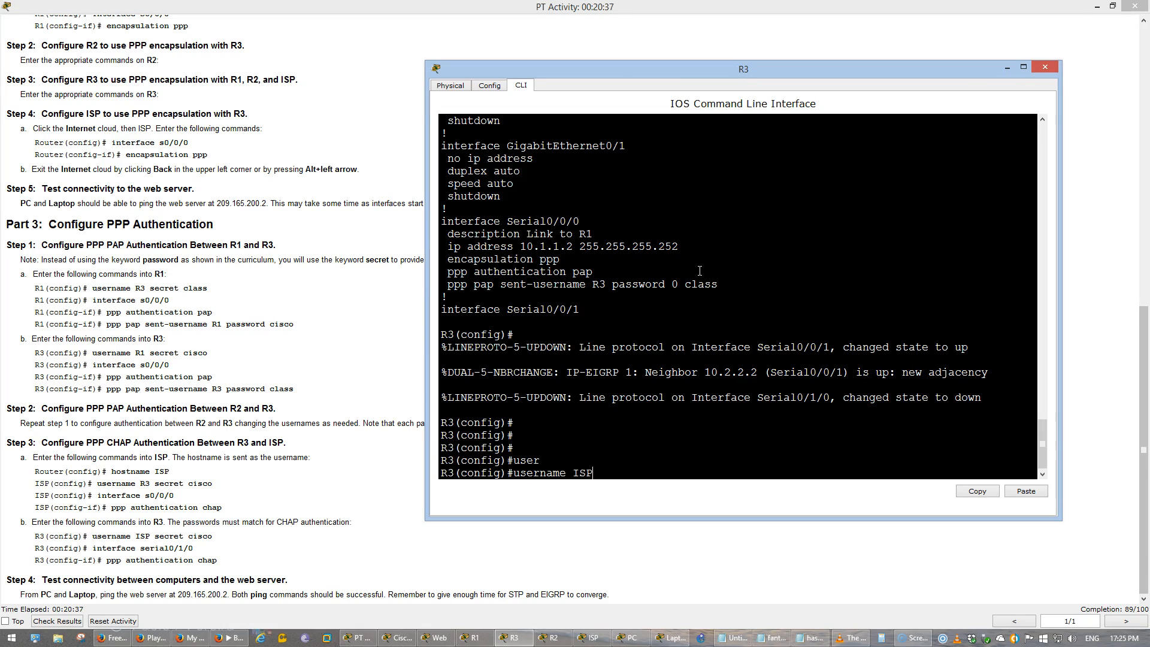
text(ISP secret cisco)
key(Return)
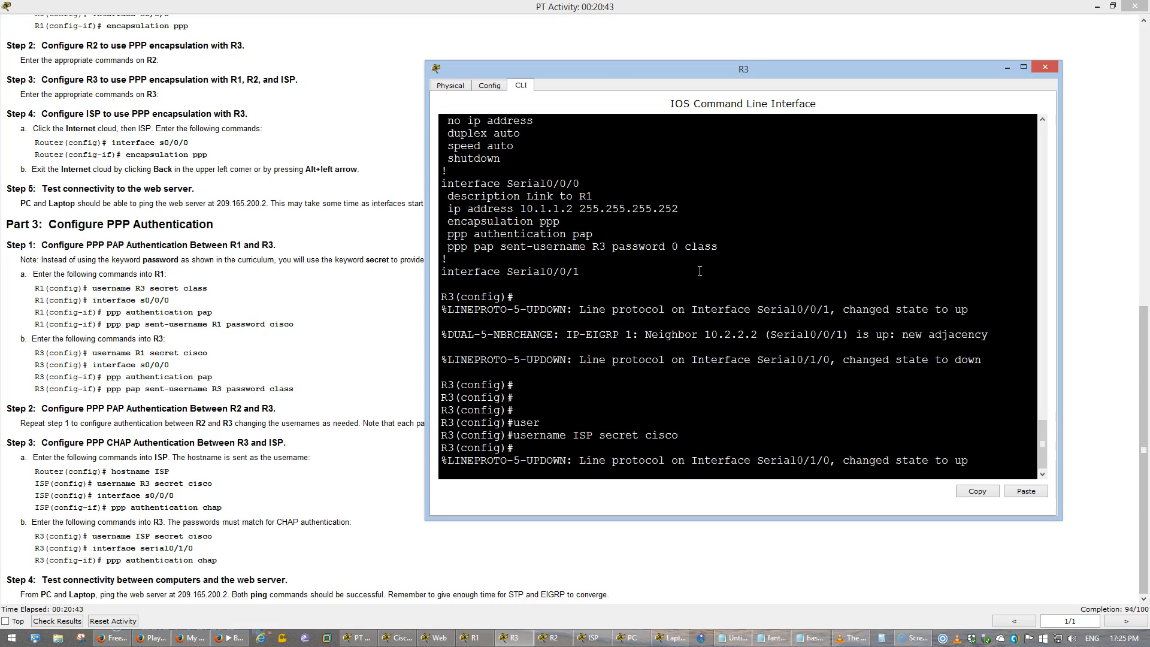
- Enable PPP CHAP authentication on R3's interface s0/1/0
text(int)
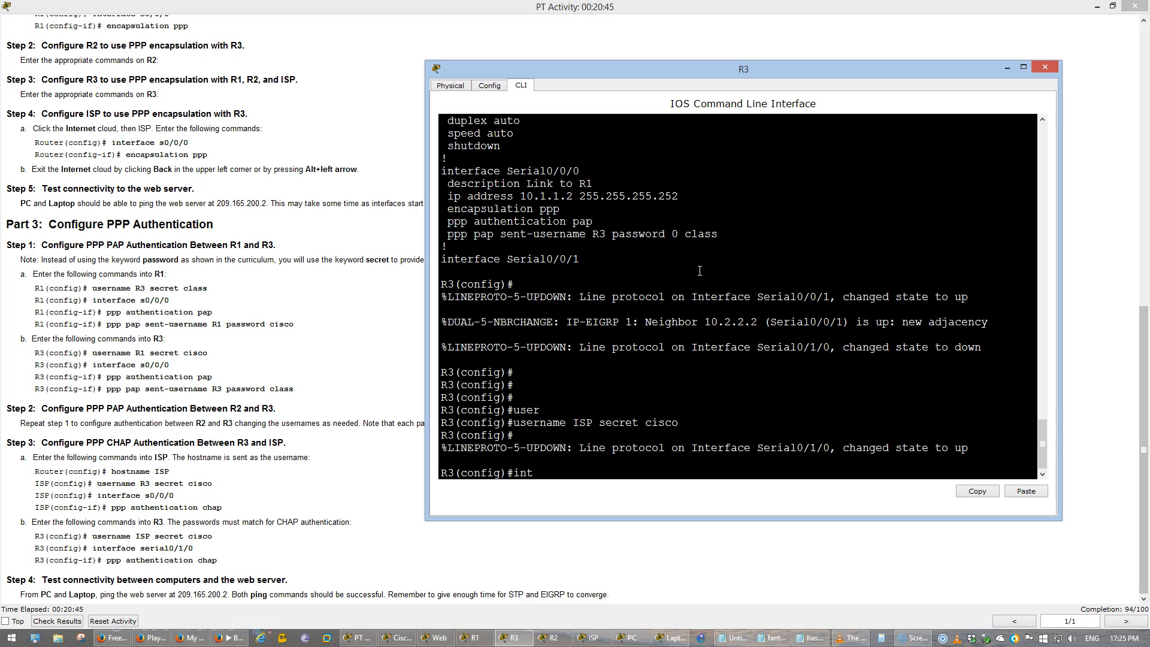
text( s0/1/0)
key(Return)
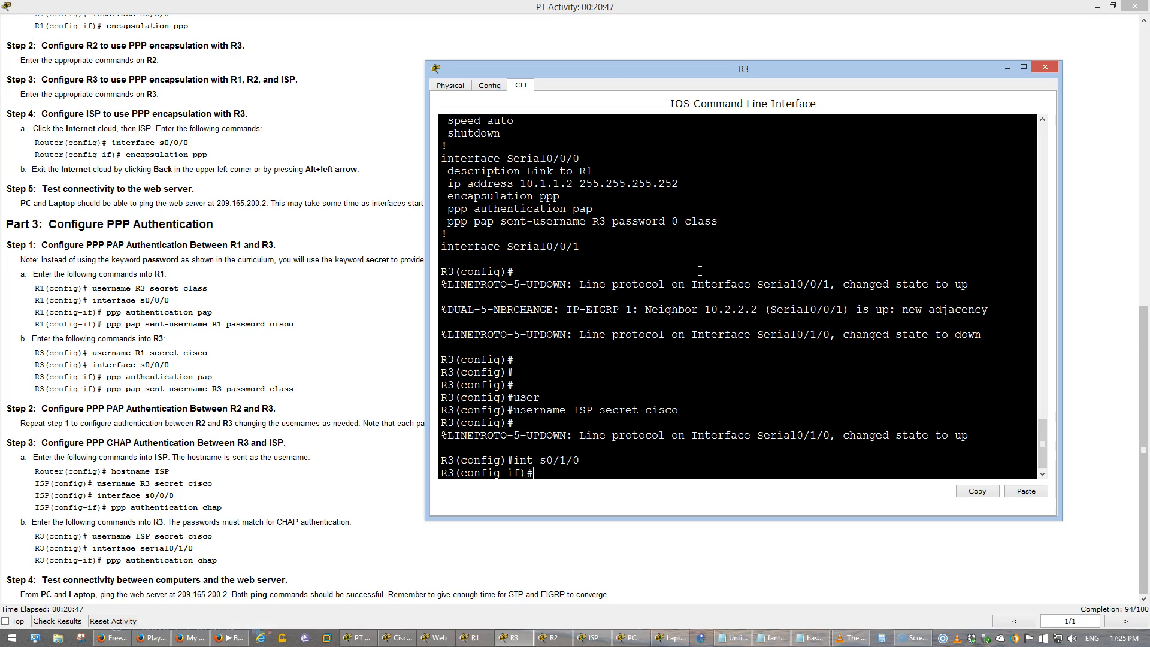
text(pp au)
key(BackSpace)
key(BackSpace)
text(p)
text(au)
key(Tab)
text(c)
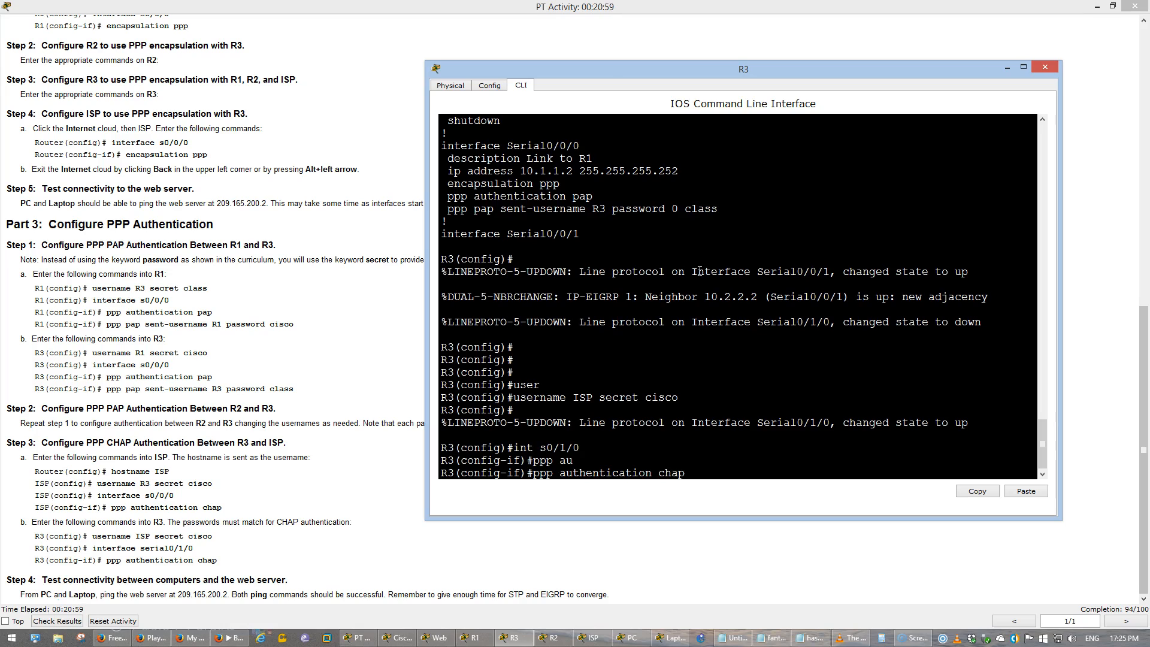
text(hap)
key(Return)
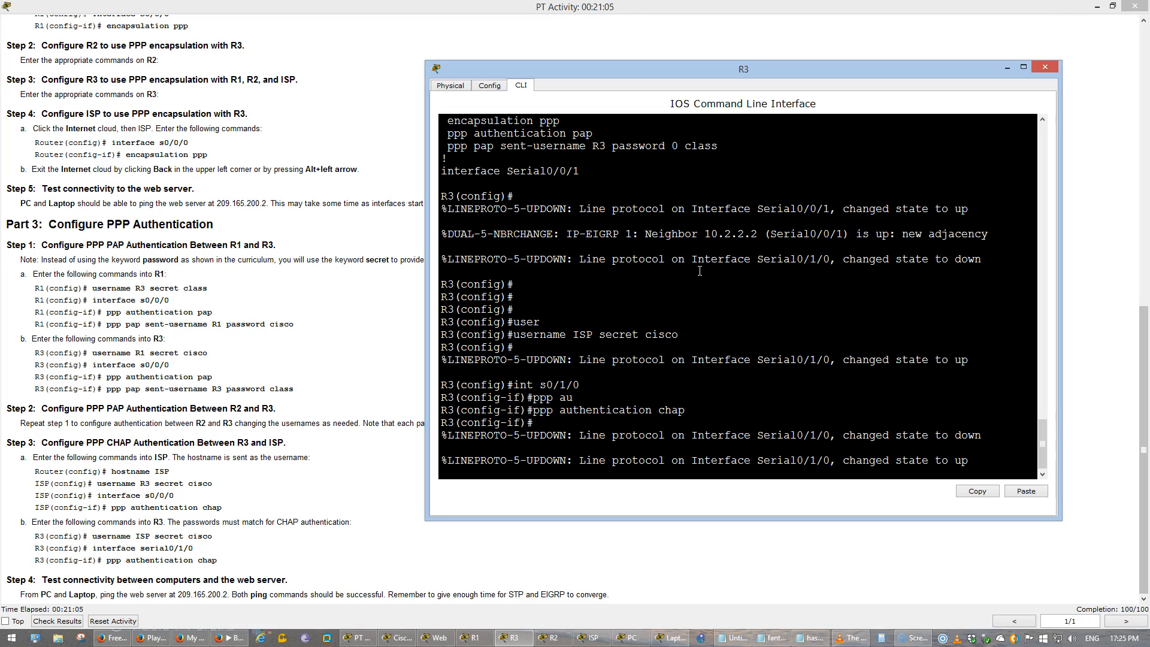
key(Return)
key(Return)
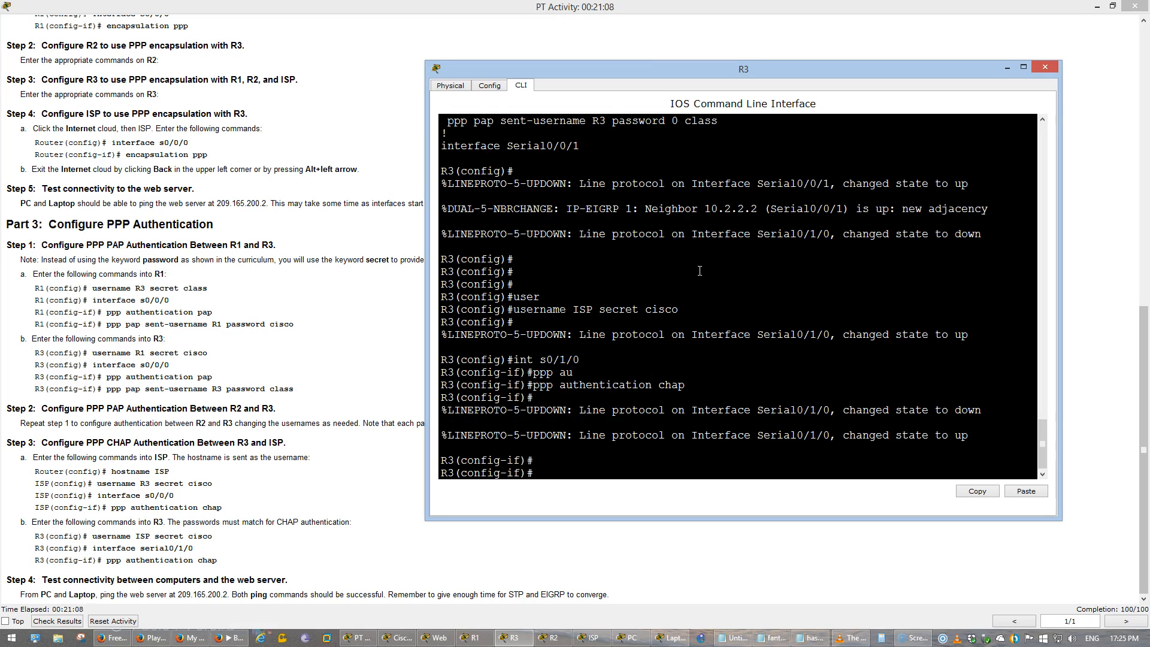
- Leave interface configuration mode on R3 and examine the running configuration, including the default static route
text(exi)
key(Return)
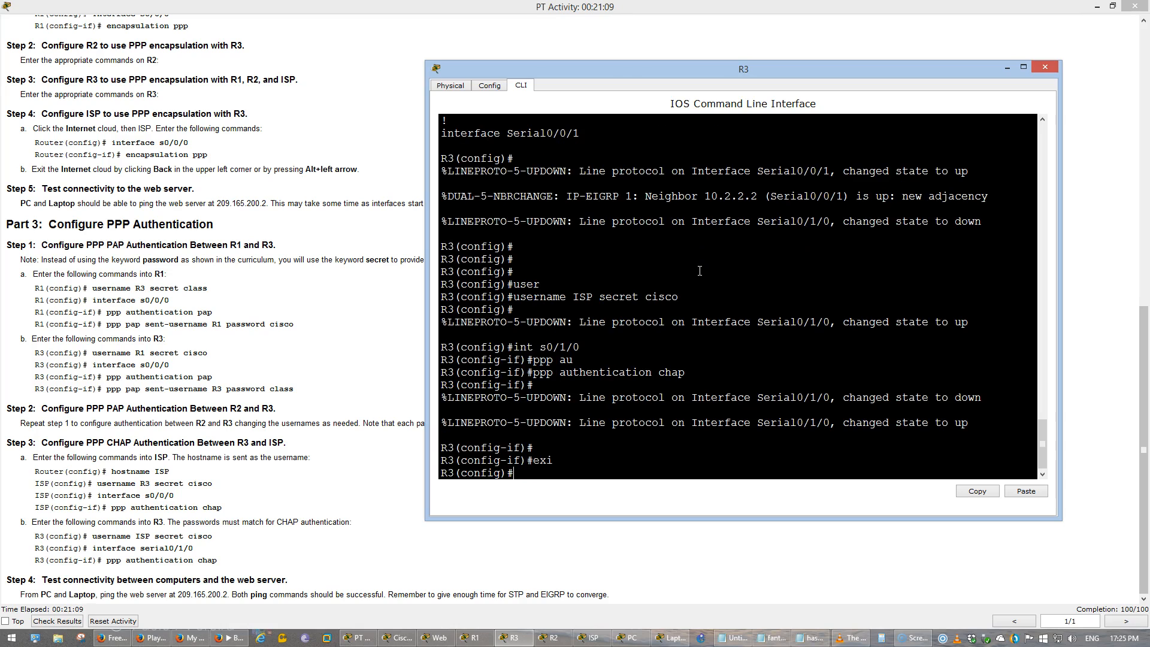
text(do show run)
key(Return)
key(space)
key(space)
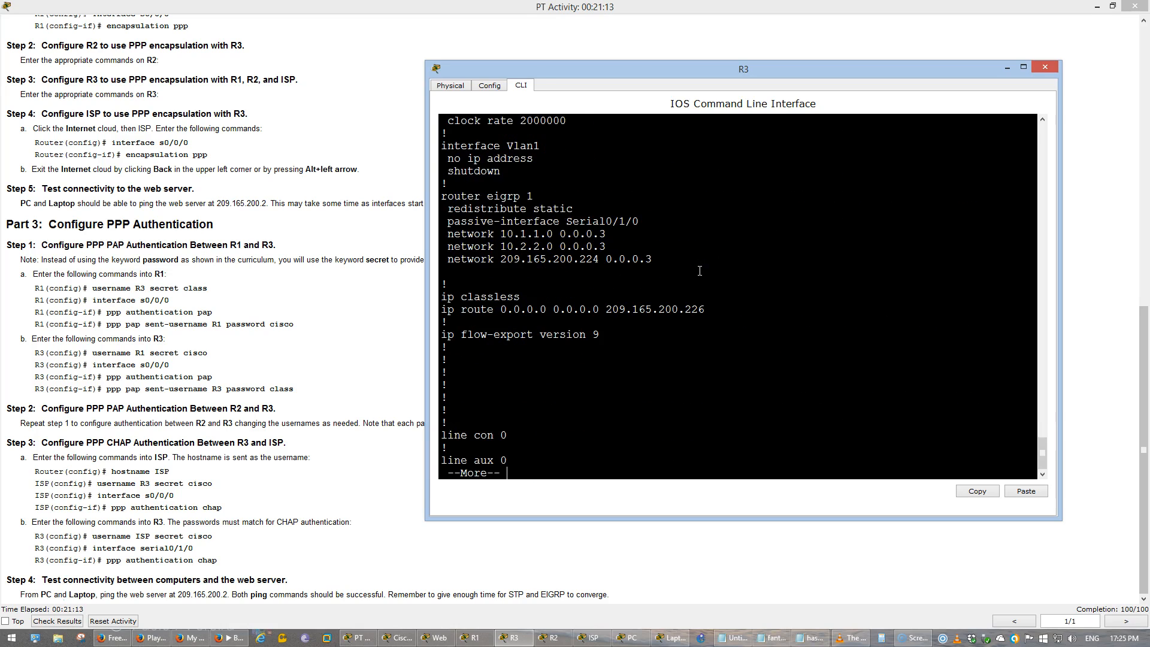
drag(711, 309, 457, 310)
click(625, 339)
key(Return)
key(Return)
key(Return)
key(Return)
key(Return)
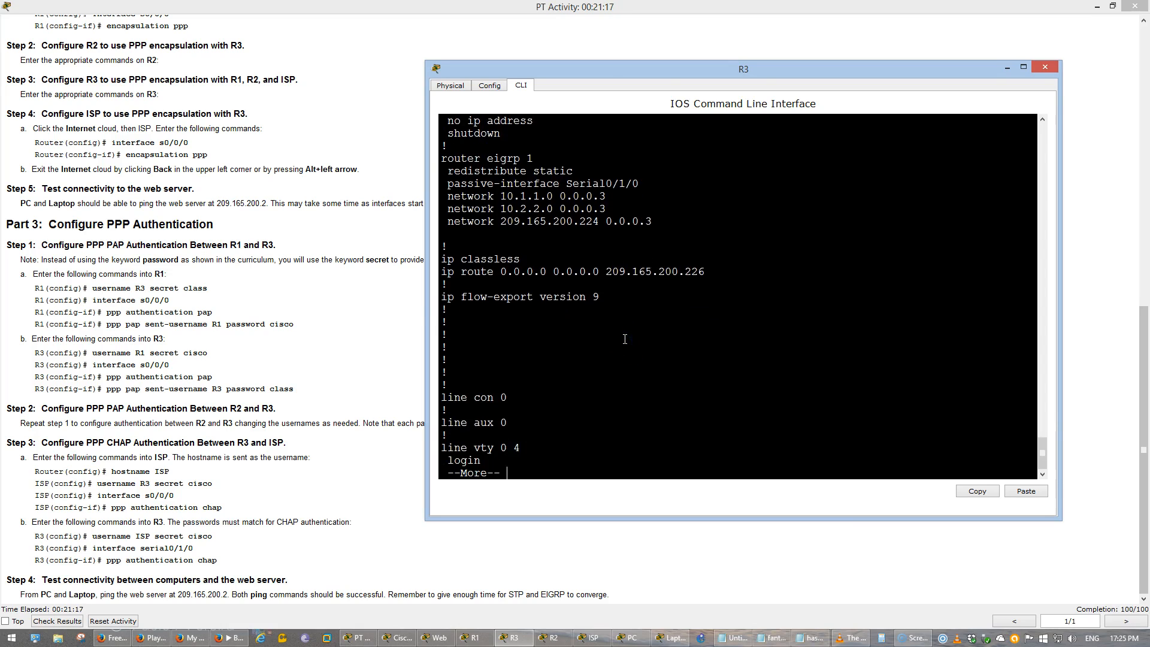
key(ctrl+c)
- Save R3's running configuration and return to the network topology
text(do wr)
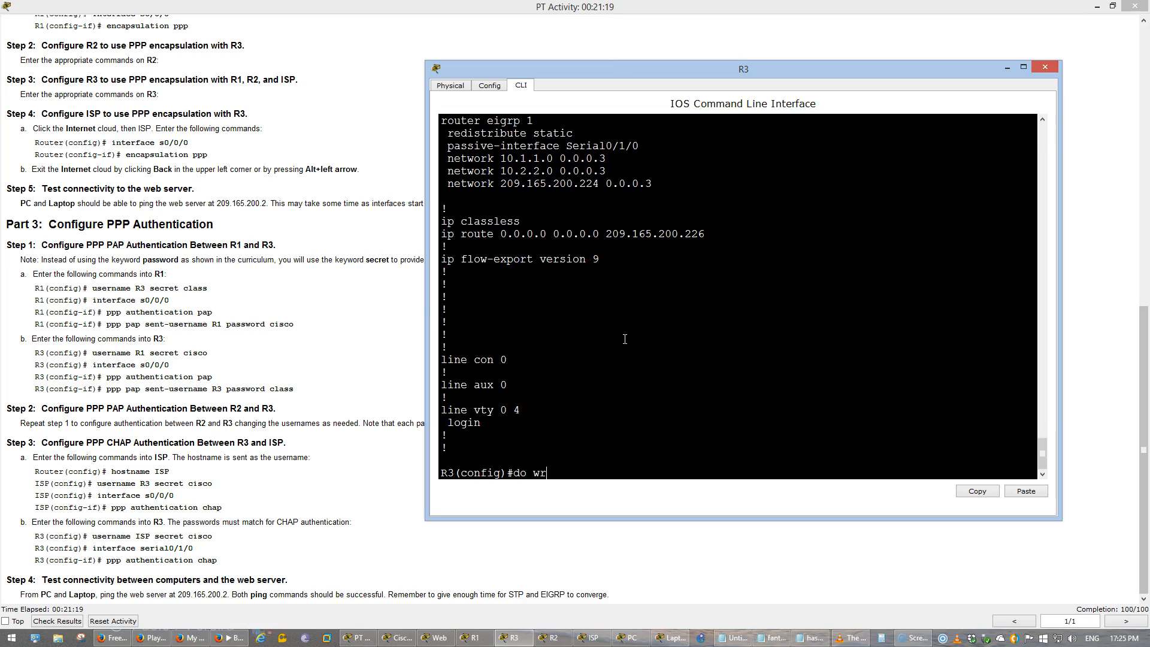
key(Return)
click(545, 382)
click(296, 466)
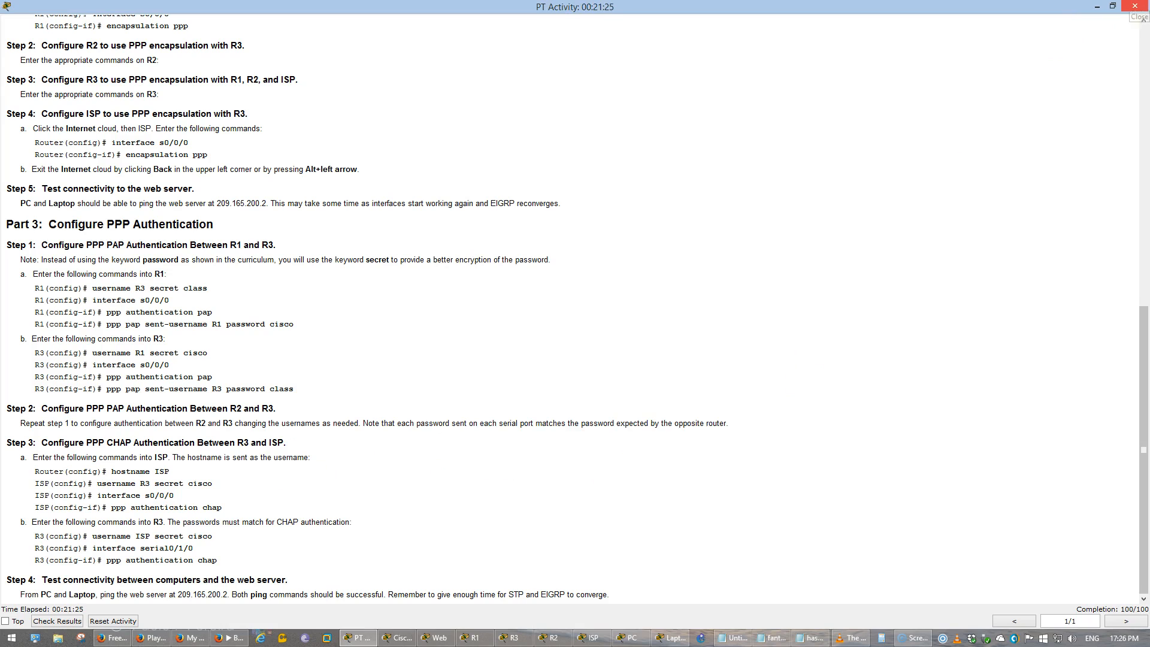
click(1134, 6)
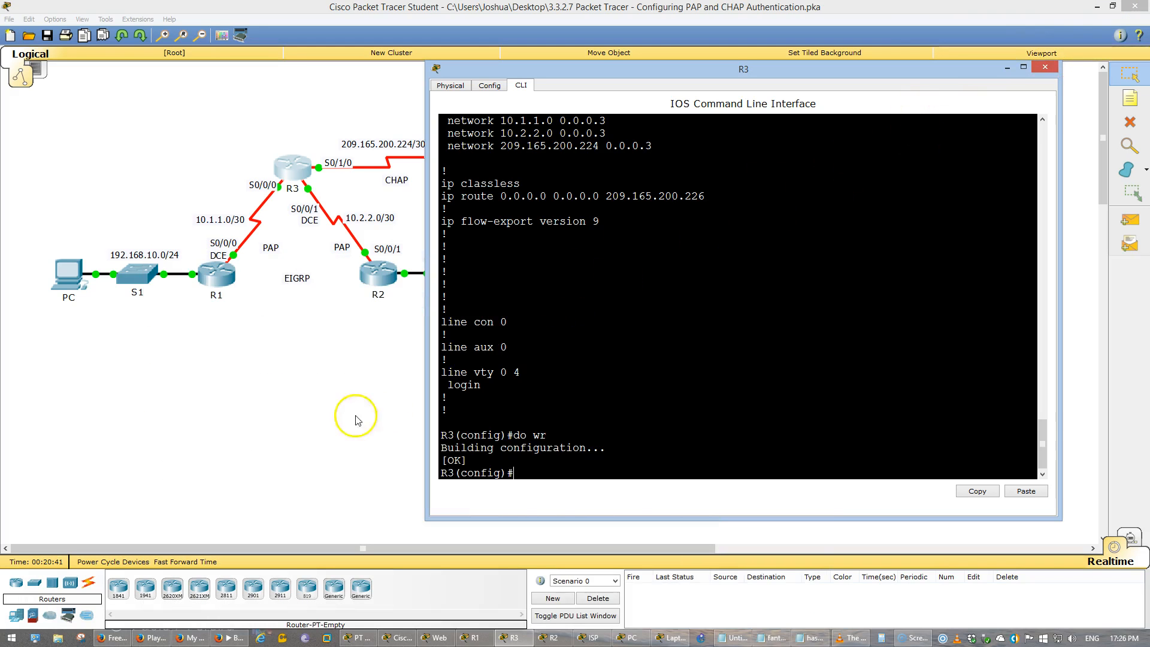
click(277, 418)
- Ping the web server at 209.165.200.2 from both the Laptop and the PC
click(526, 297)
key(Up)
key(Return)
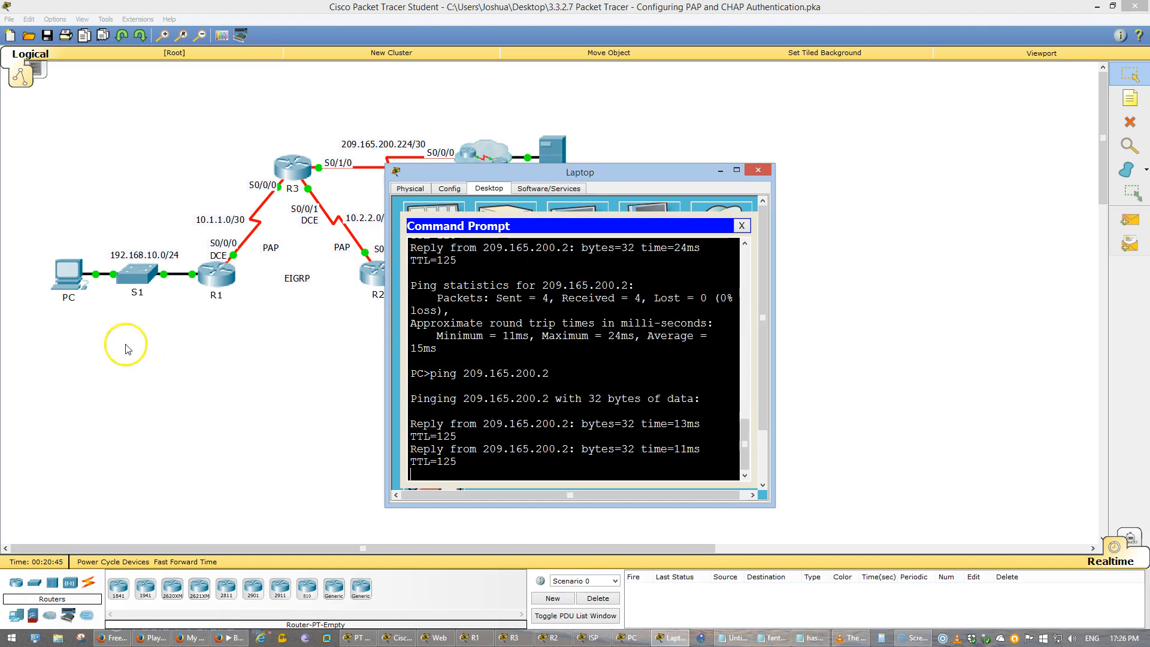
click(68, 272)
key(Up)
key(Return)
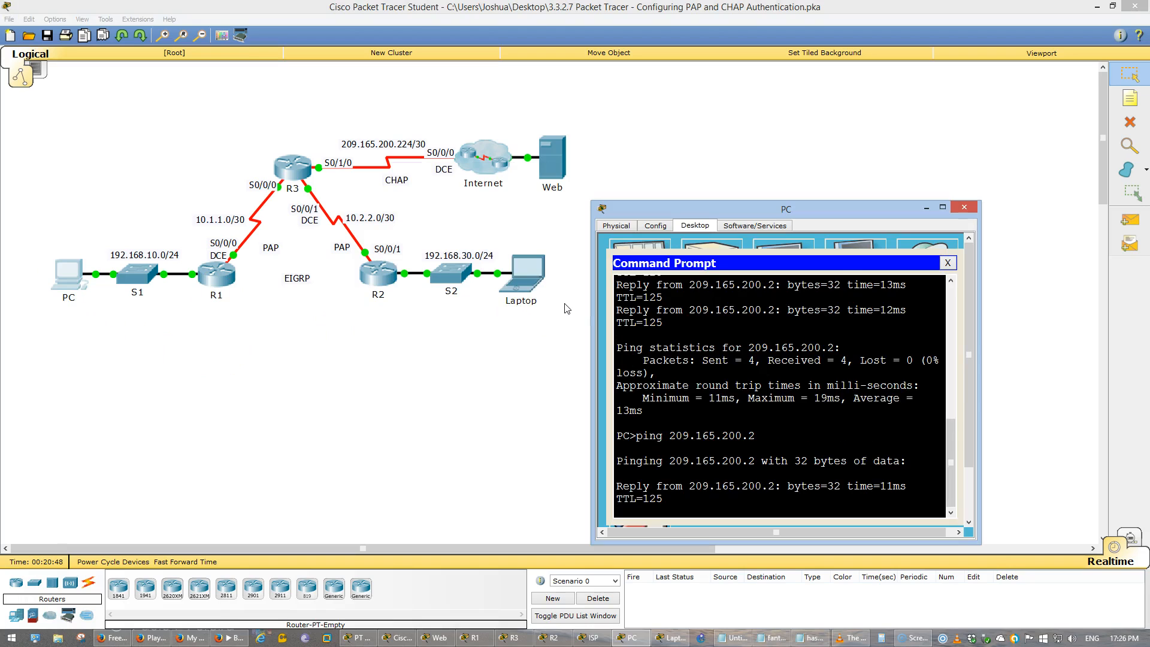
- Bring up the Notepad notes and review the summary of PAP and CHAP
click(736, 639)
click(657, 494)
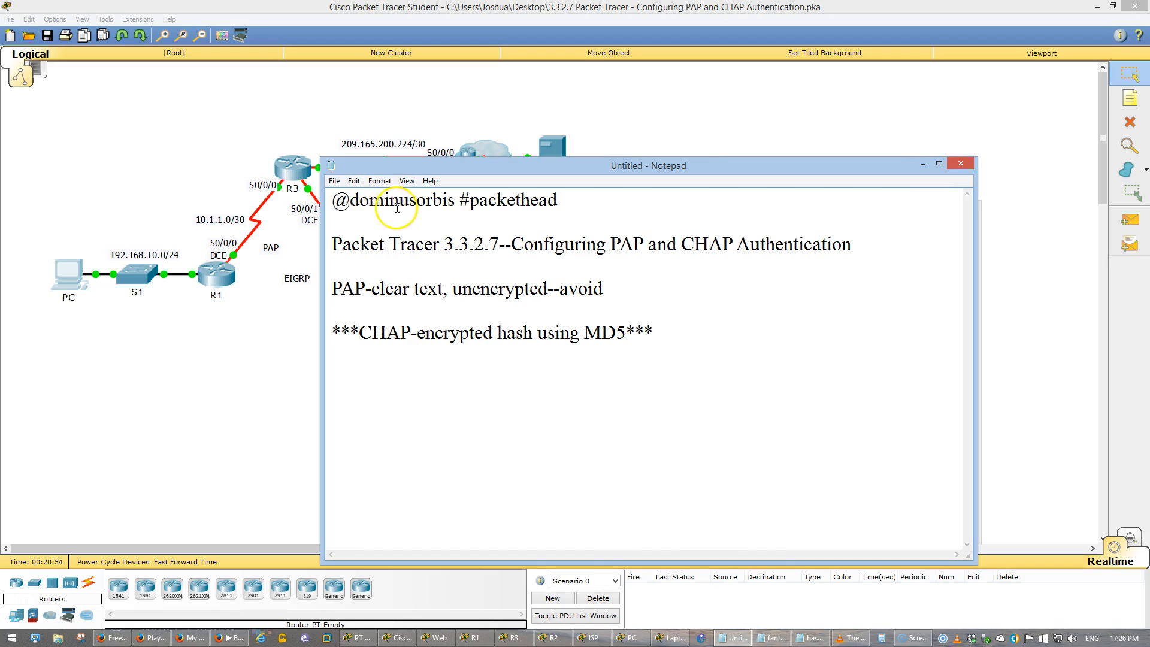
click(559, 333)
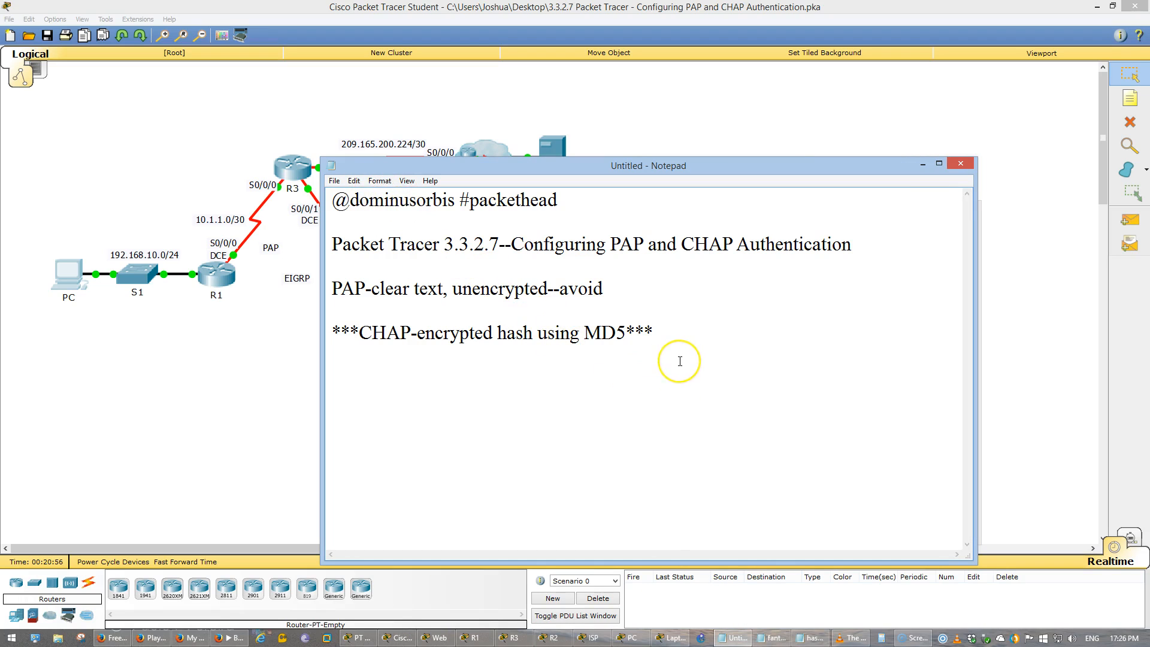